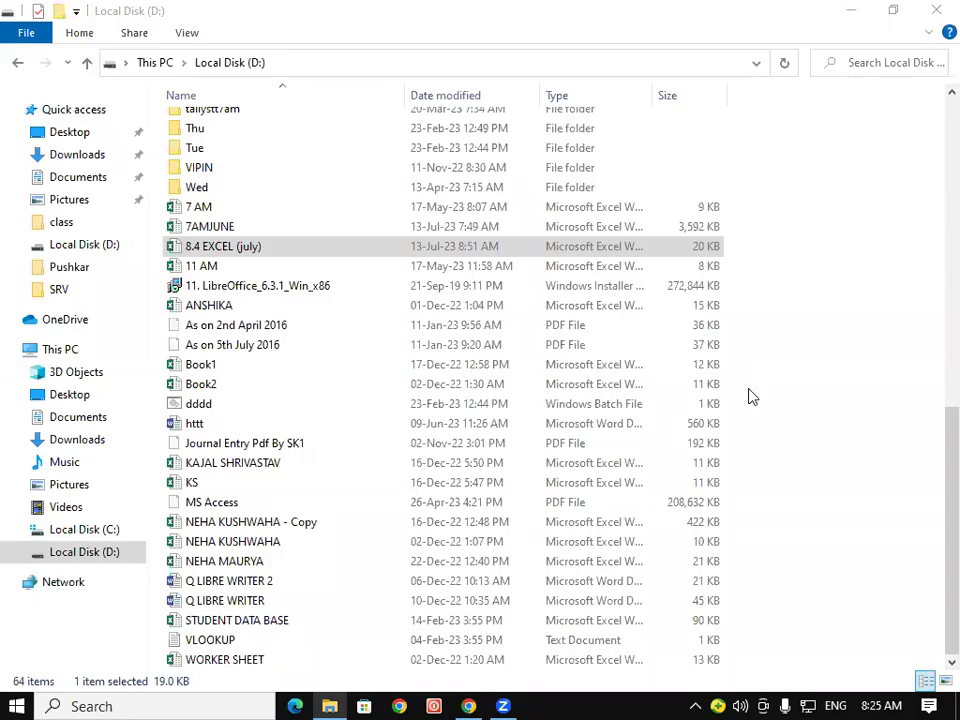
- Open the 8.4 EXCEL (july) workbook and close the Document Recovery pane
{"action": "left_click", "coordinate": [199, 250]}
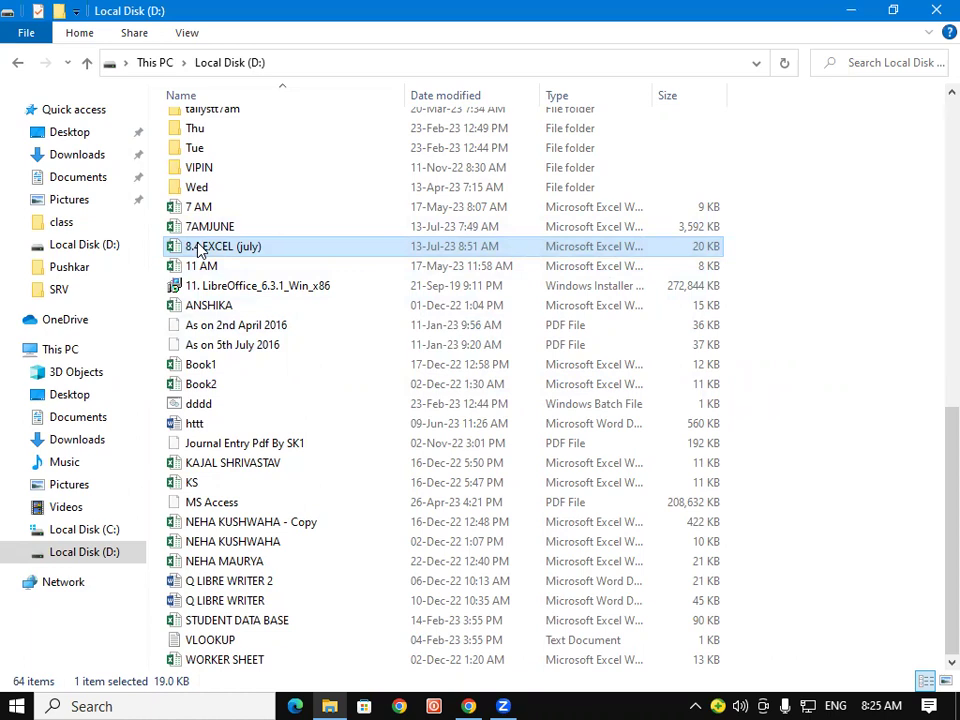
{"action": "double_click", "coordinate": [199, 250]}
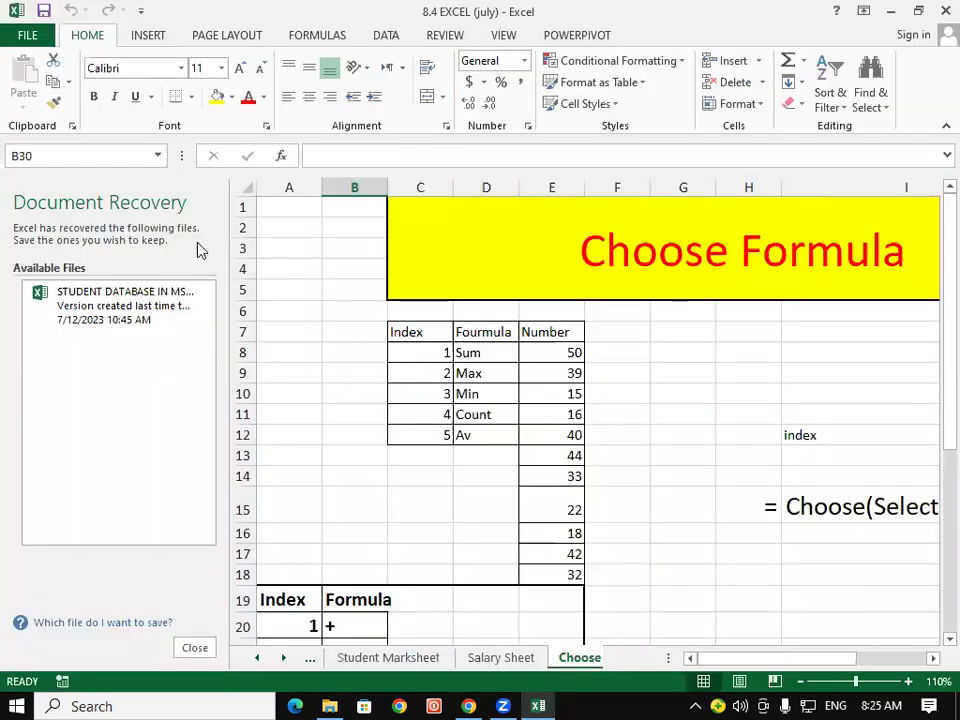
{"action": "left_click", "coordinate": [194, 645]}
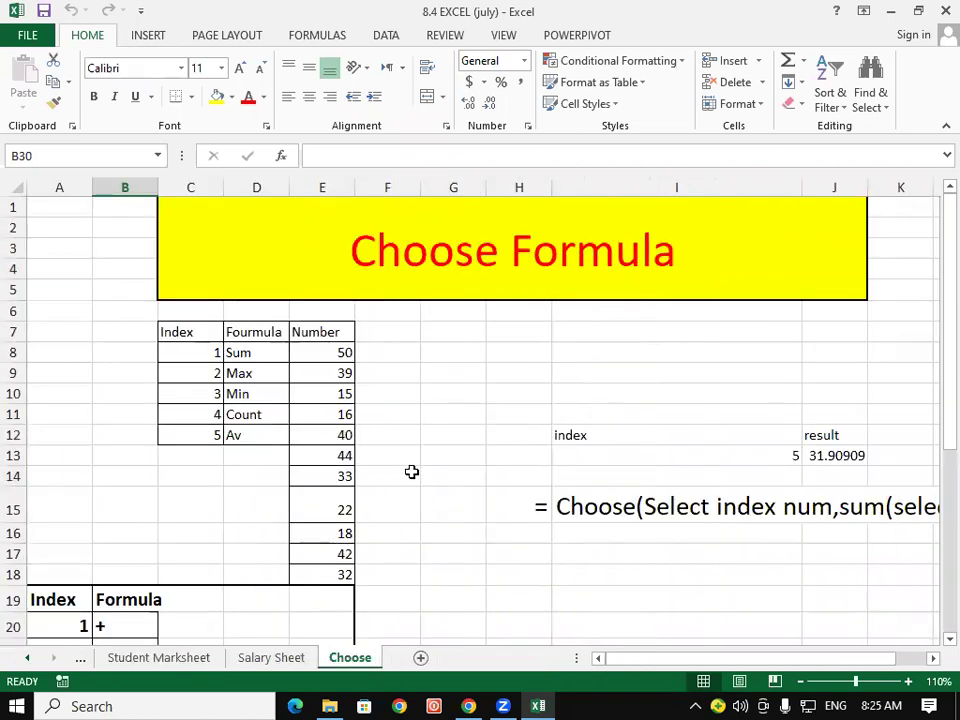
- Select the Choose sheet's example area A7:J25, then deselect it at I24
{"action": "left_click", "coordinate": [57, 341]}
{"action": "left_click_drag", "start_coordinate": [57, 342], "coordinate": [860, 596]}
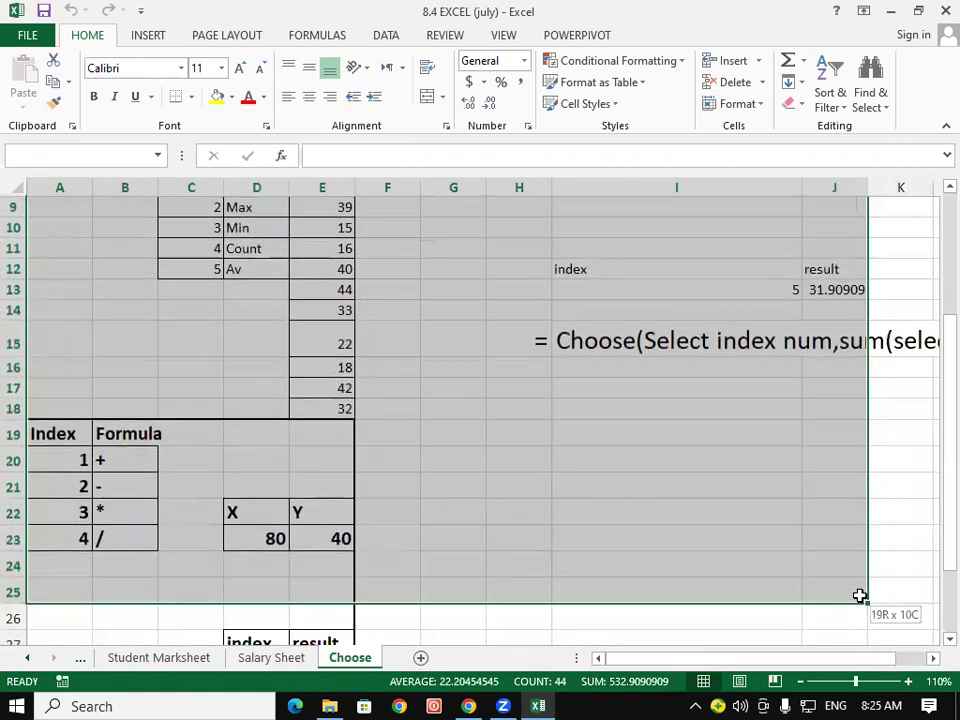
{"action": "left_click", "coordinate": [664, 558]}
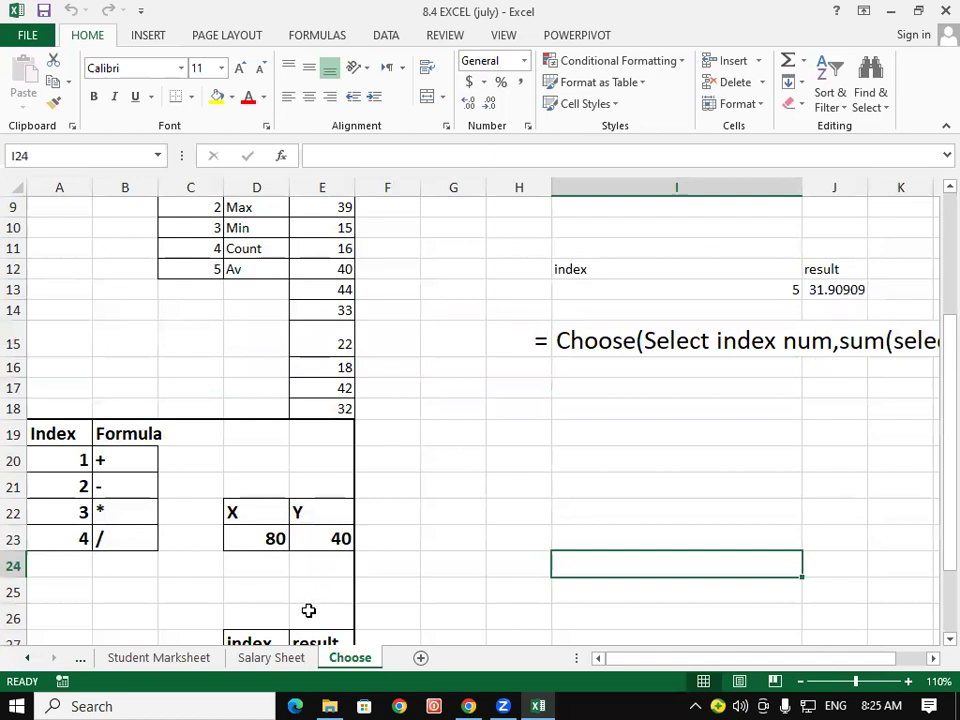
- On a new Sheet1, merge and centre D1:L5 and enter the title 'Choose Formula'
{"action": "left_click", "coordinate": [420, 658]}
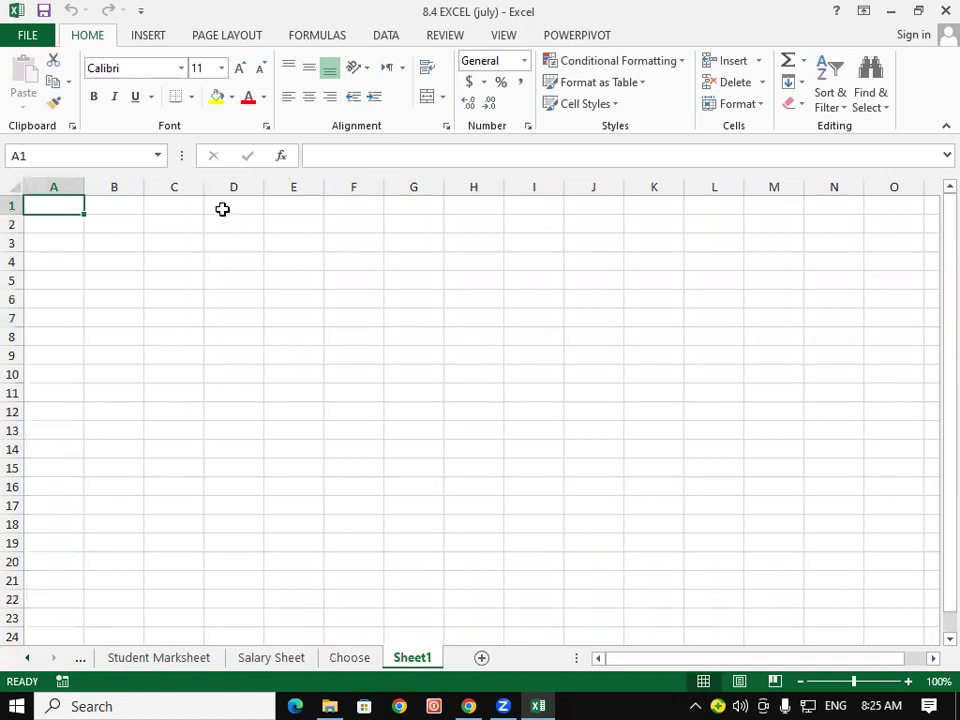
{"action": "left_click_drag", "start_coordinate": [222, 209], "coordinate": [706, 269]}
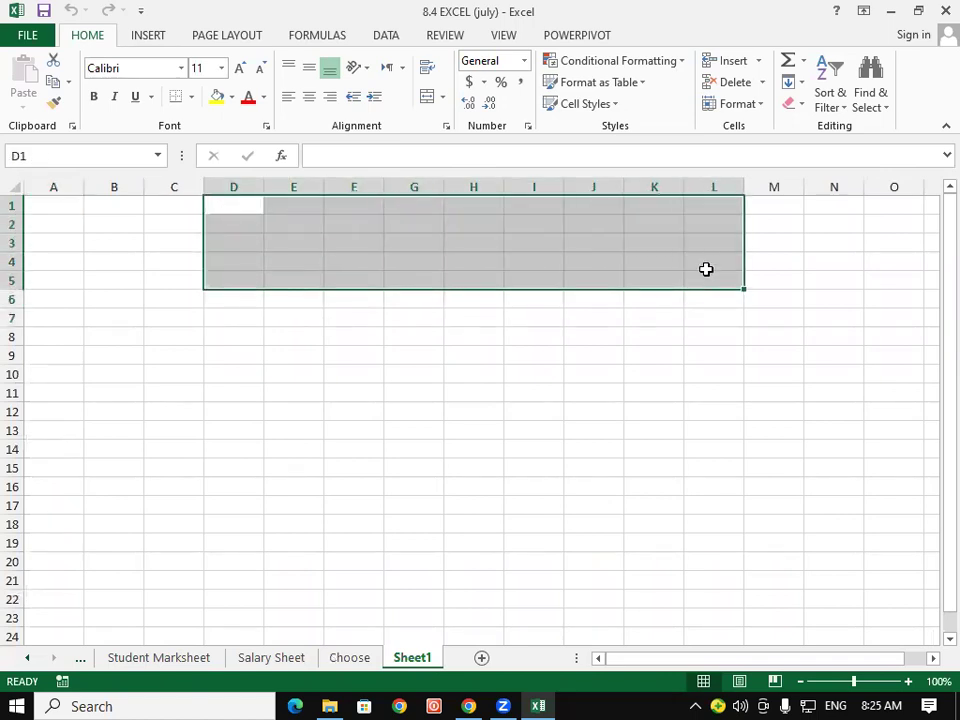
{"action": "left_click", "coordinate": [427, 100]}
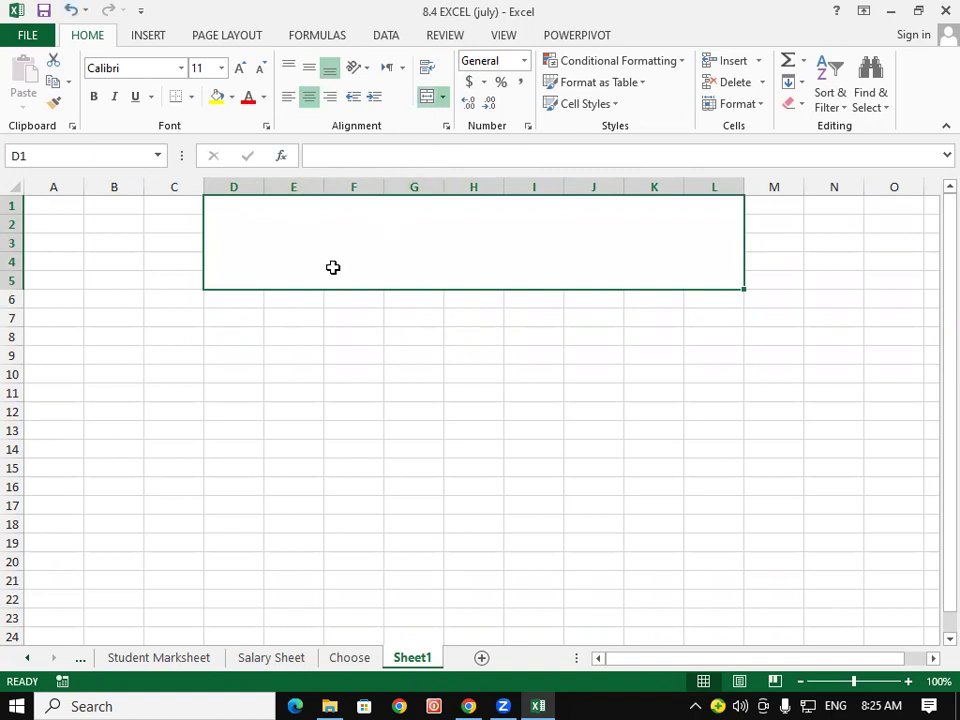
{"action": "type", "text": "Choose Formula"}
{"action": "key", "text": "Return"}
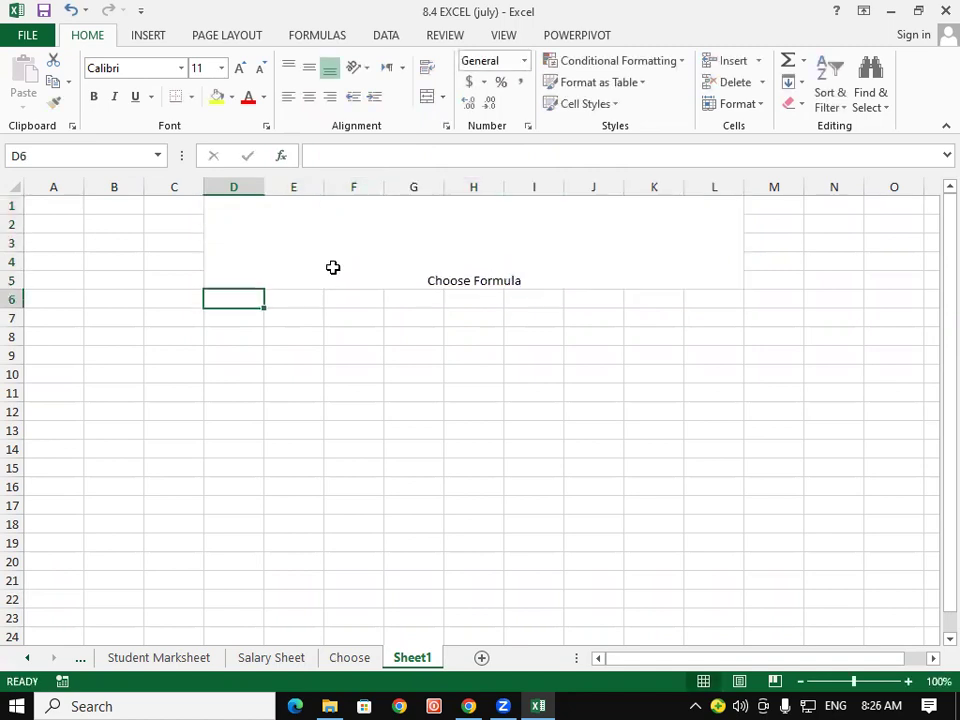
- Format the title as 48 pt bold red text on yellow fill with a thick box border
{"action": "left_click", "coordinate": [333, 267]}
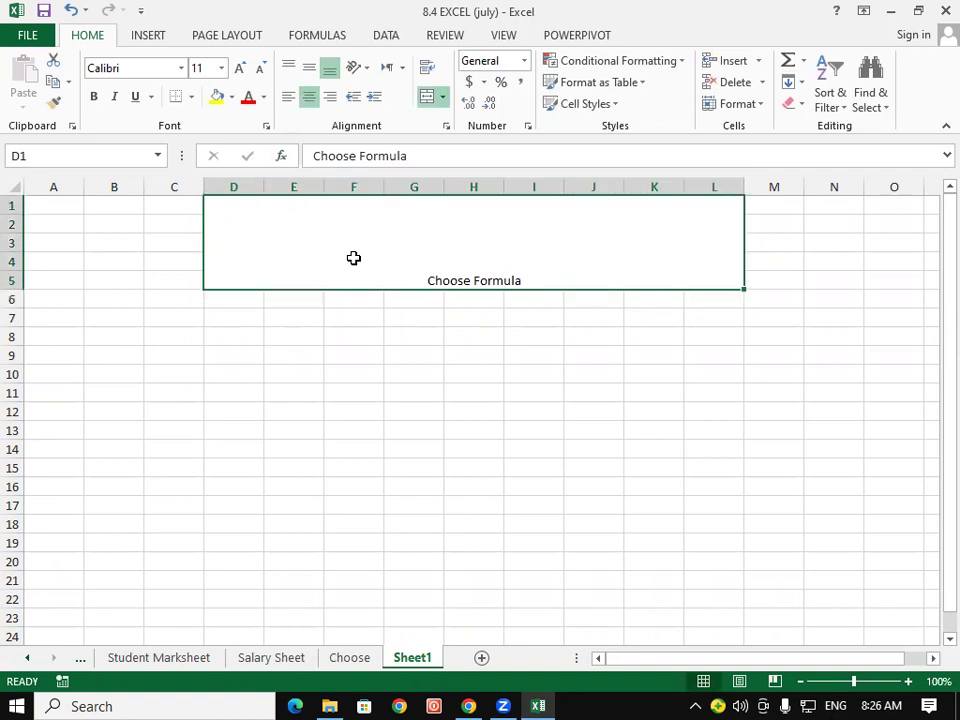
{"action": "double_click", "coordinate": [250, 78]}
{"action": "double_click", "coordinate": [250, 78]}
{"action": "left_click", "coordinate": [250, 78]}
{"action": "double_click", "coordinate": [250, 78]}
{"action": "double_click", "coordinate": [250, 78]}
{"action": "left_click", "coordinate": [250, 78]}
{"action": "left_click", "coordinate": [250, 78]}
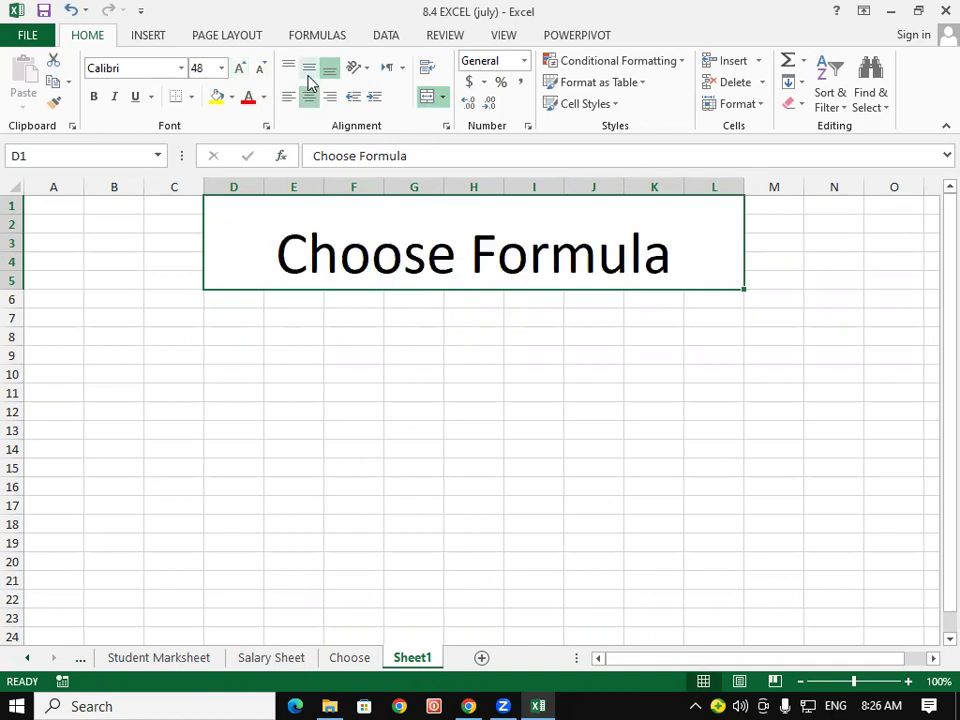
{"action": "left_click", "coordinate": [95, 98]}
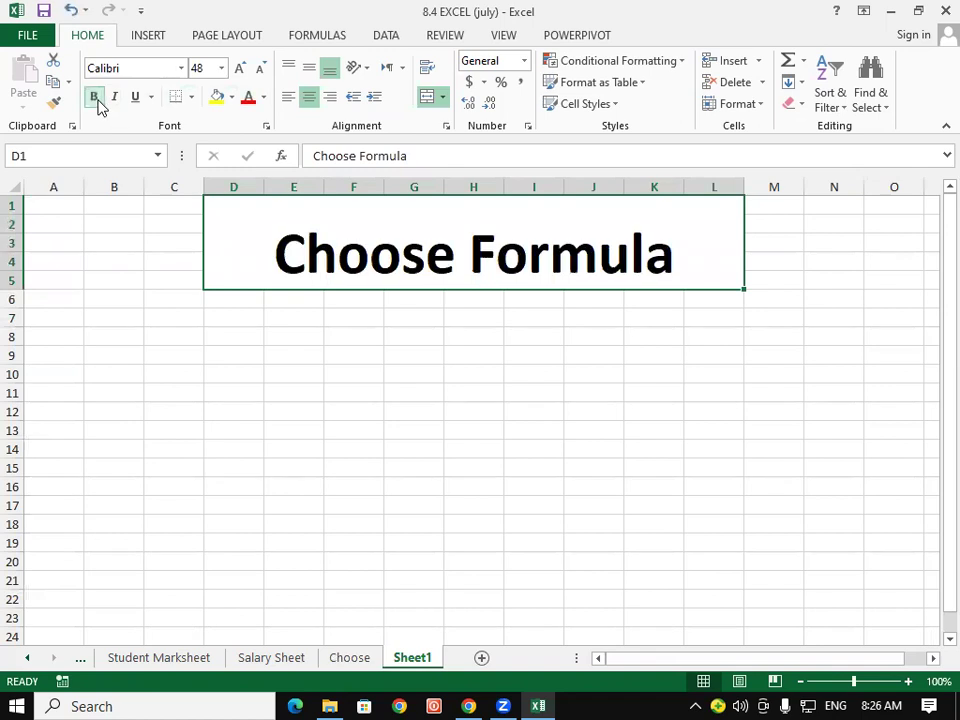
{"action": "left_click", "coordinate": [248, 98]}
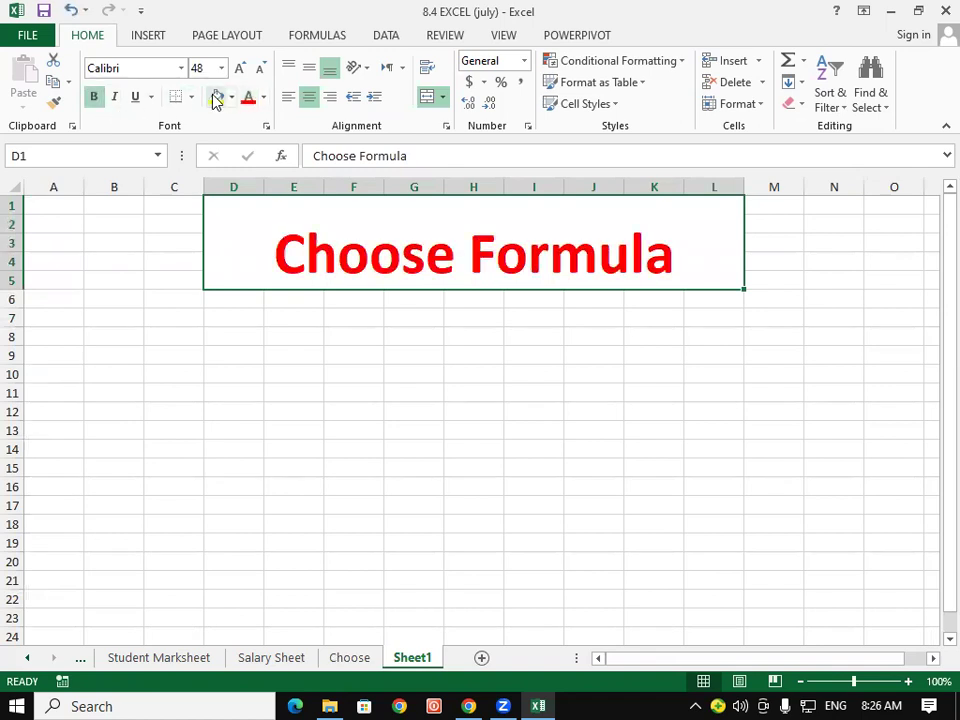
{"action": "left_click", "coordinate": [216, 97]}
{"action": "left_click", "coordinate": [191, 97]}
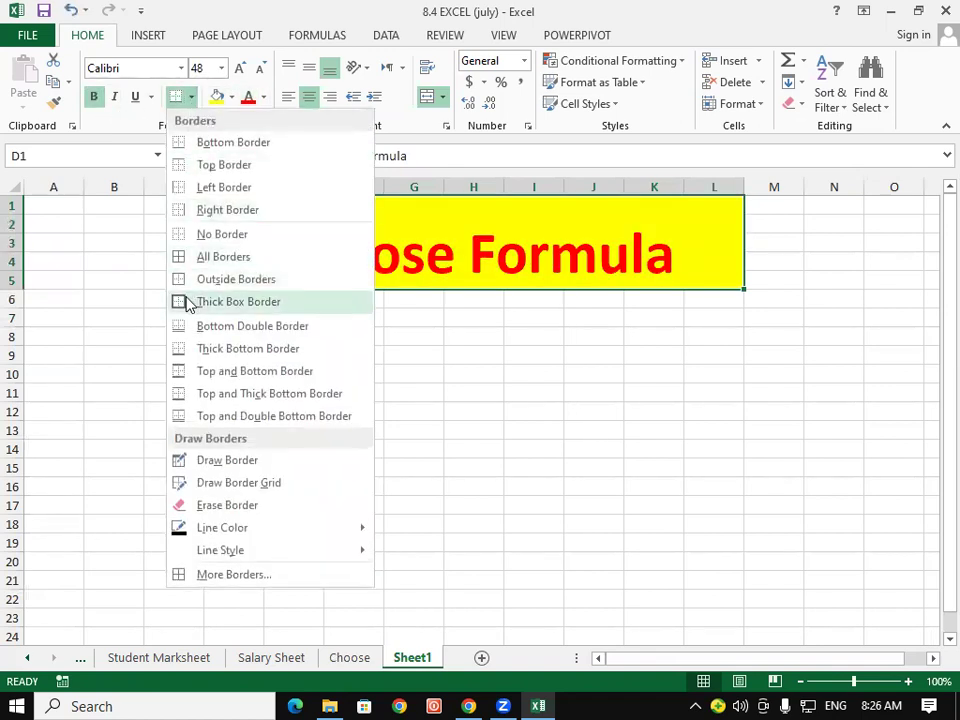
{"action": "left_click", "coordinate": [187, 302]}
{"action": "left_click", "coordinate": [252, 342]}
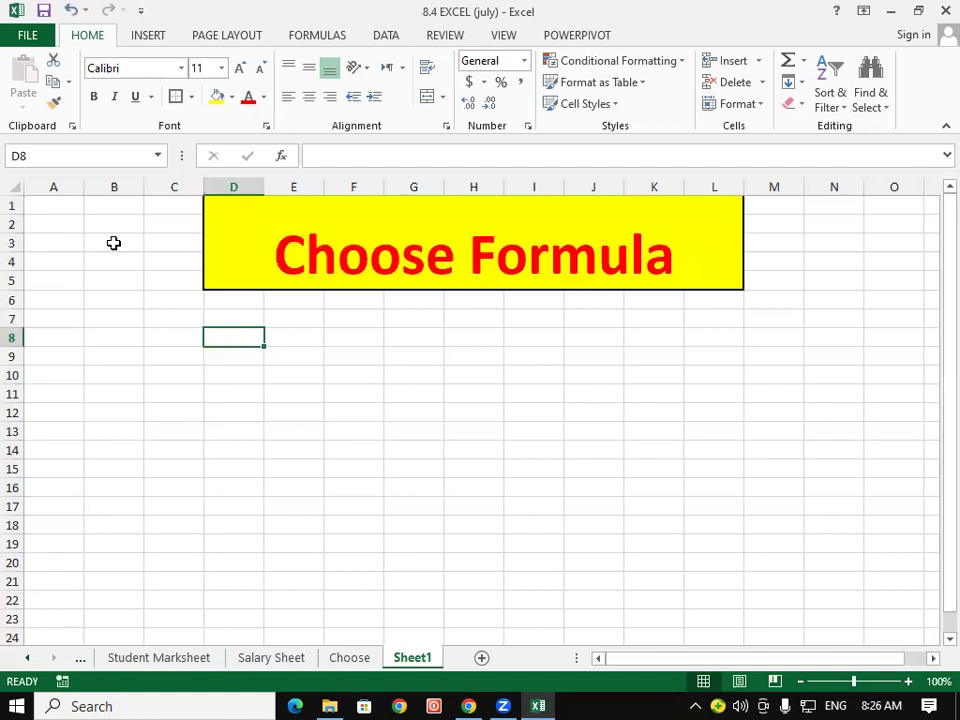
- Enter the headings Index, Formula and Number in D8:F8
{"action": "mouse_move", "coordinate": [242, 313]}
{"action": "left_mouse_down"}
{"action": "mouse_move", "coordinate": [241, 389]}
{"action": "mouse_move", "coordinate": [281, 413]}
{"action": "left_mouse_up"}
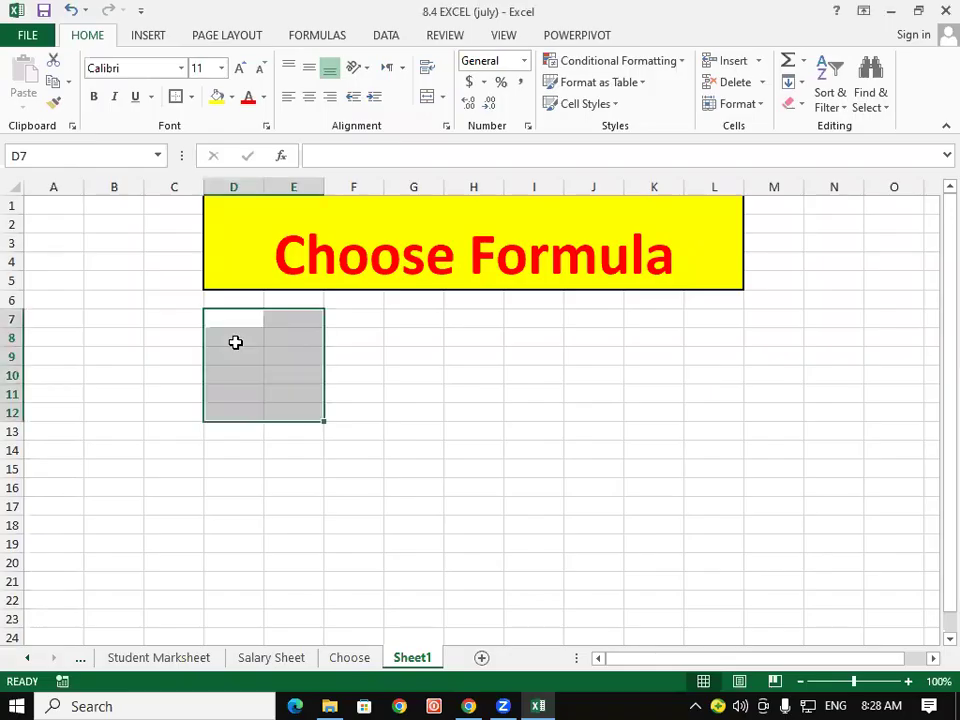
{"action": "left_click", "coordinate": [226, 331]}
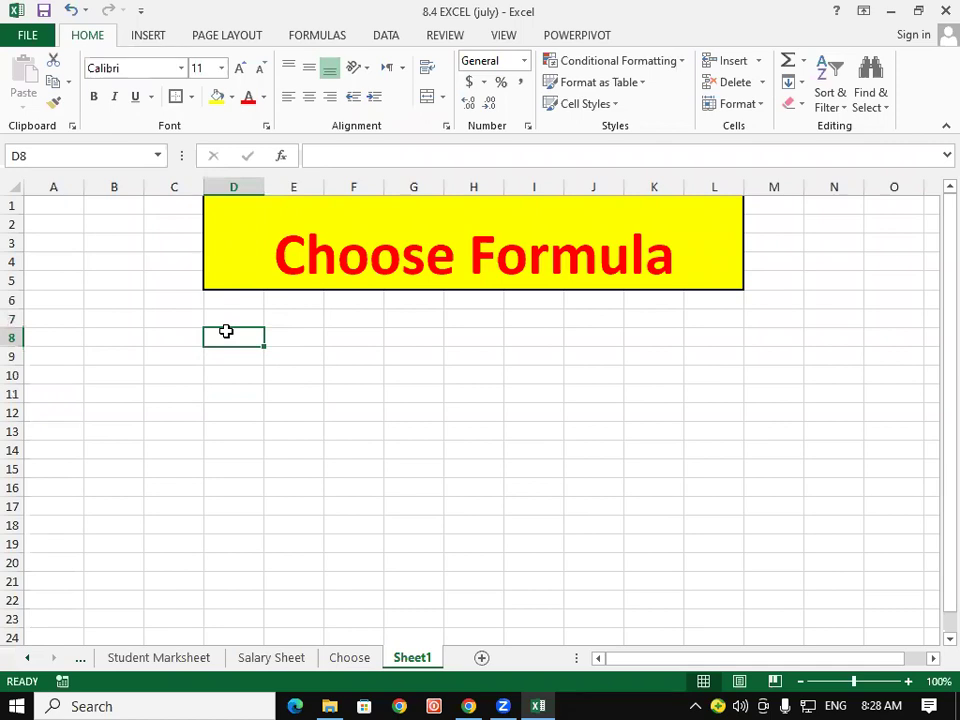
{"action": "type", "text": "Index"}
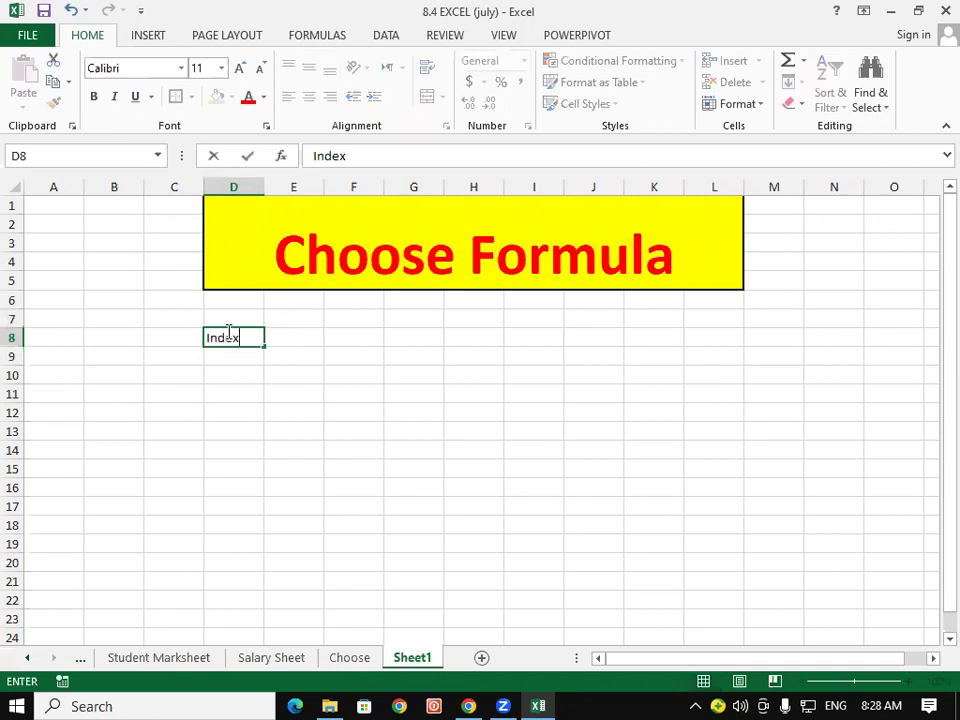
{"action": "key", "text": "Tab"}
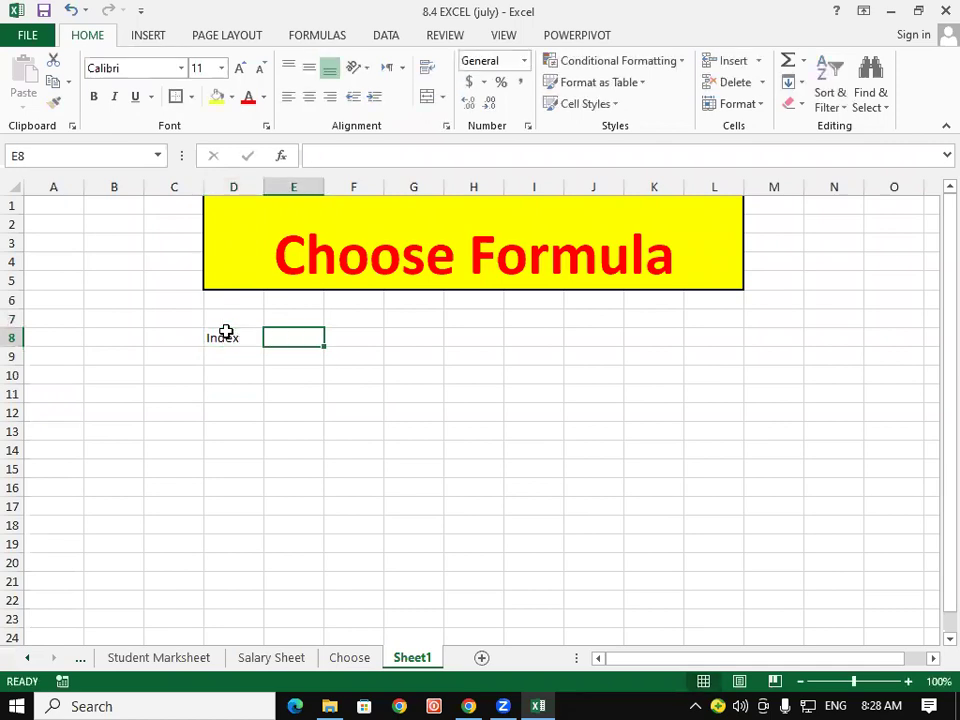
{"action": "type", "text": "Formula"}
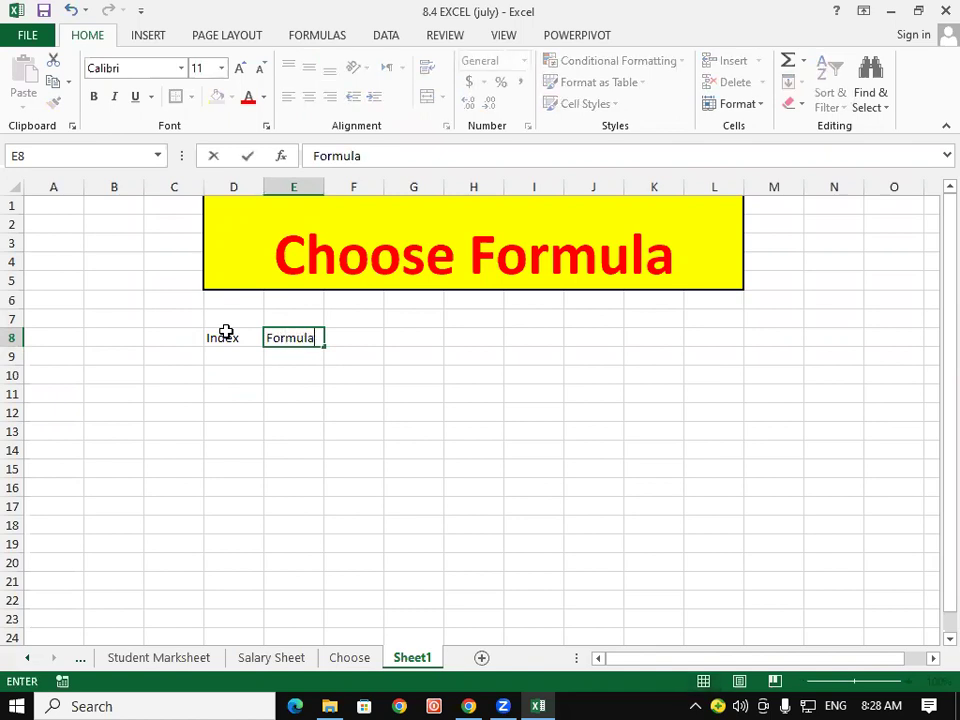
{"action": "key", "text": "Tab"}
{"action": "type", "text": "Number"}
{"action": "key", "text": "Return"}
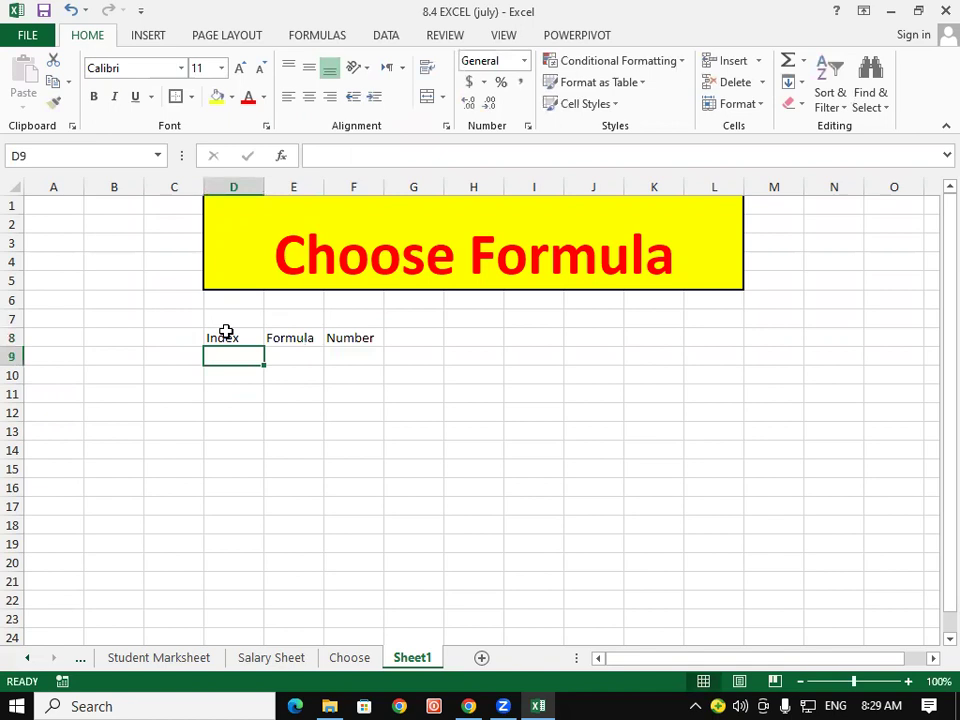
- Mark out the value cells below Number and the E9:E14 range below Formula
{"action": "left_click", "coordinate": [226, 332]}
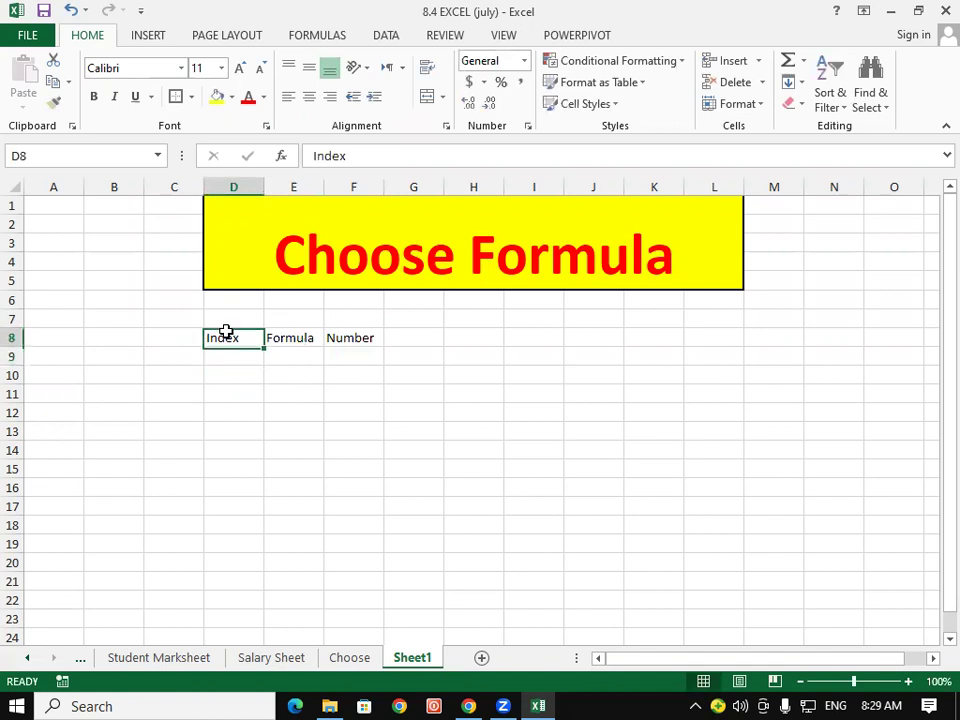
{"action": "left_click", "coordinate": [289, 336]}
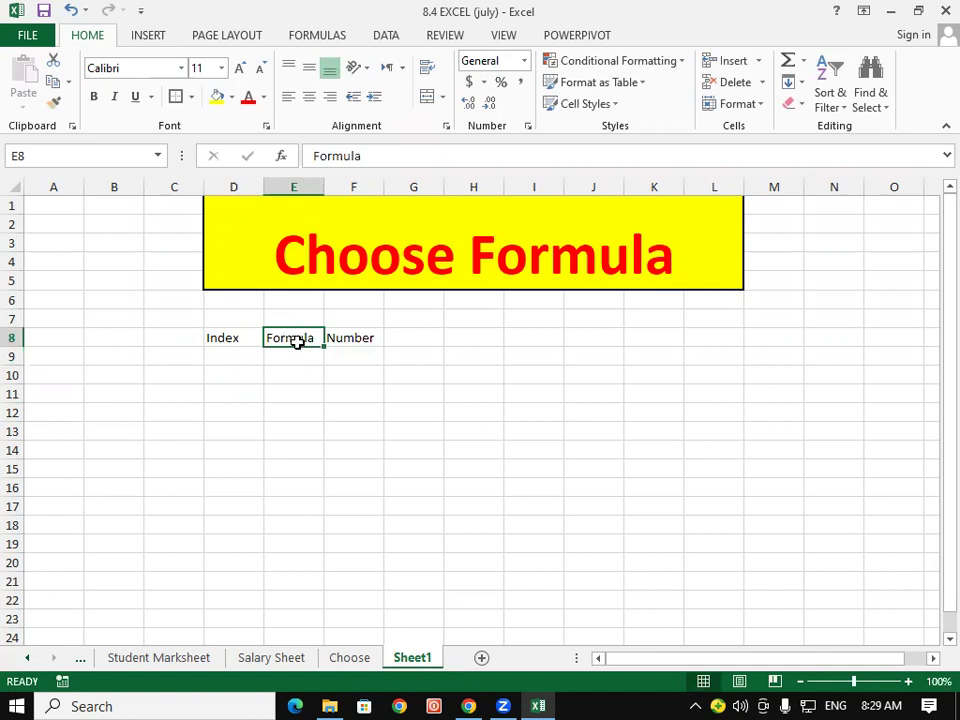
{"action": "left_click_drag", "start_coordinate": [373, 356], "coordinate": [361, 545]}
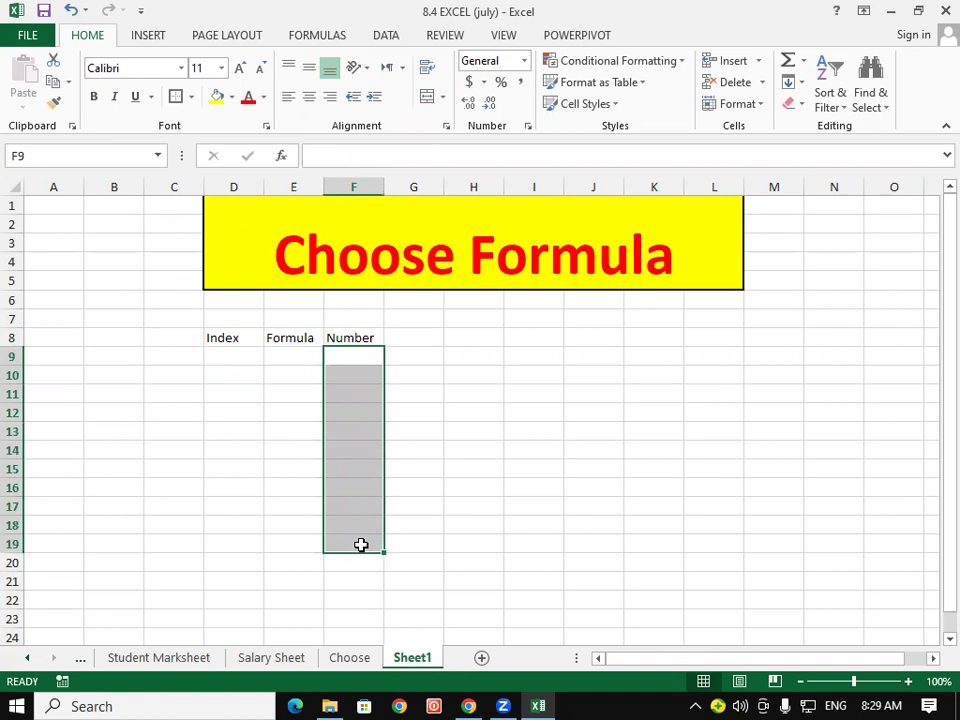
{"action": "left_click", "coordinate": [296, 362]}
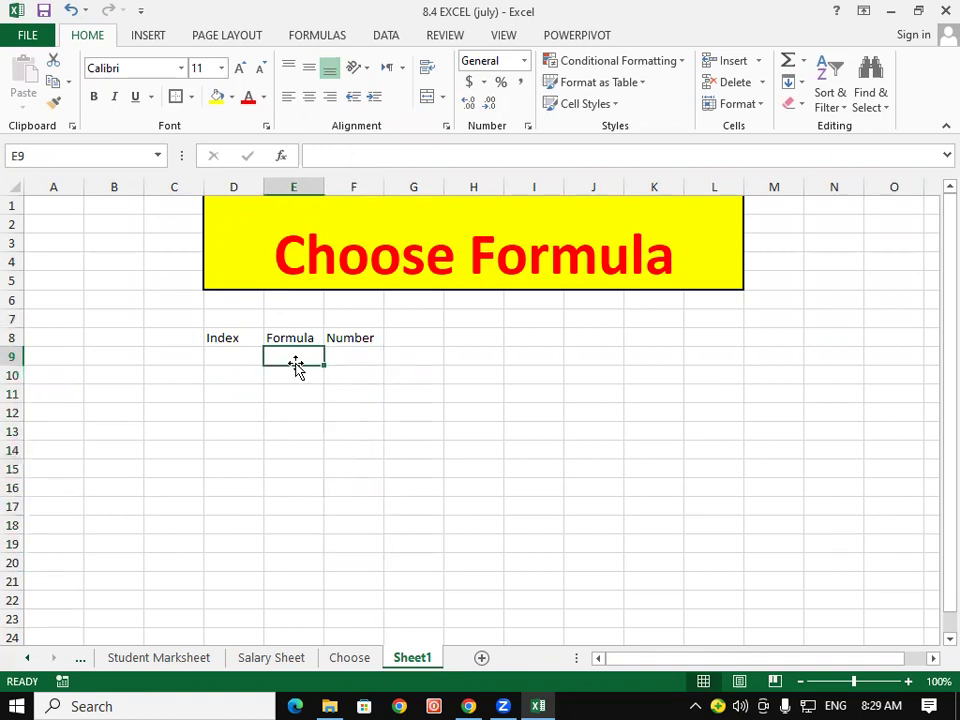
{"action": "left_click", "coordinate": [295, 380]}
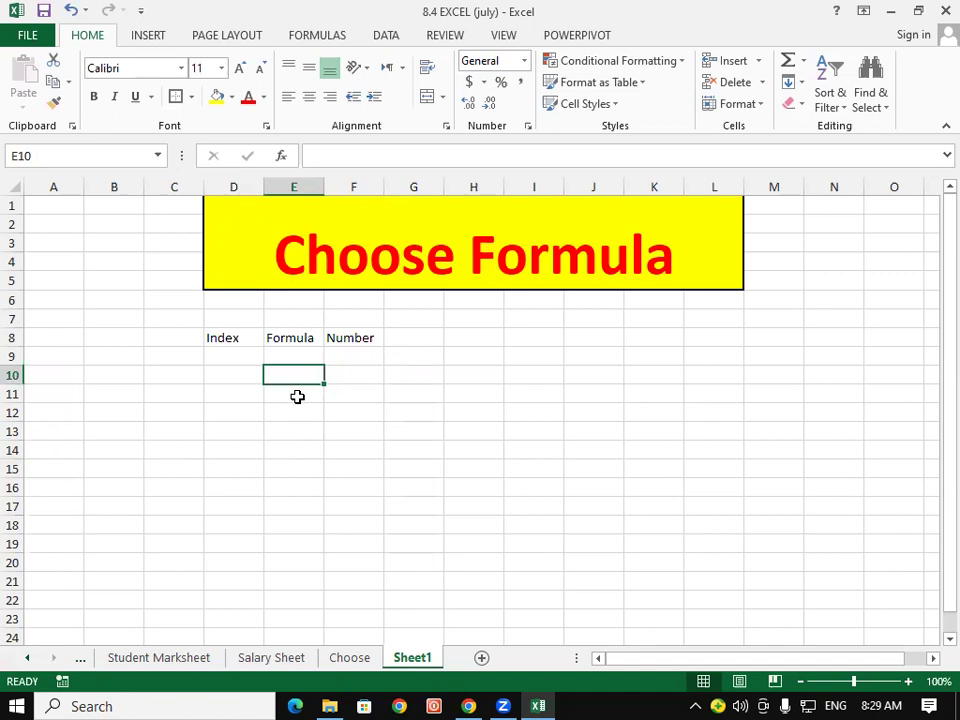
{"action": "left_click", "coordinate": [297, 396]}
{"action": "left_click_drag", "start_coordinate": [298, 356], "coordinate": [303, 443]}
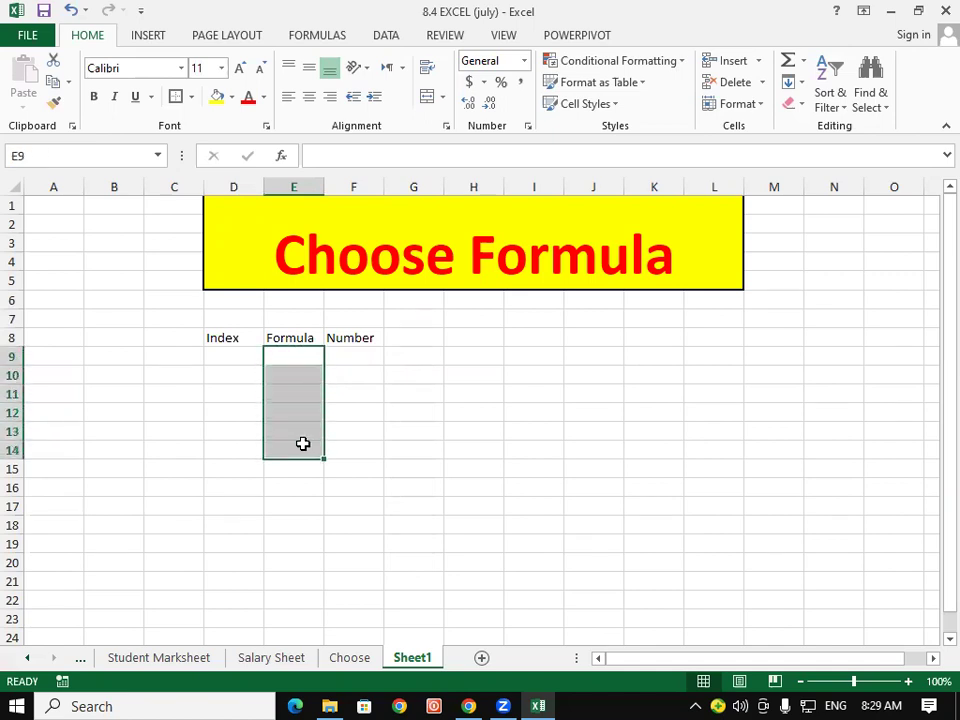
- Enter =RANDBETWEEN(20,70) in F9 and fill it down to F20
{"action": "left_click", "coordinate": [352, 350]}
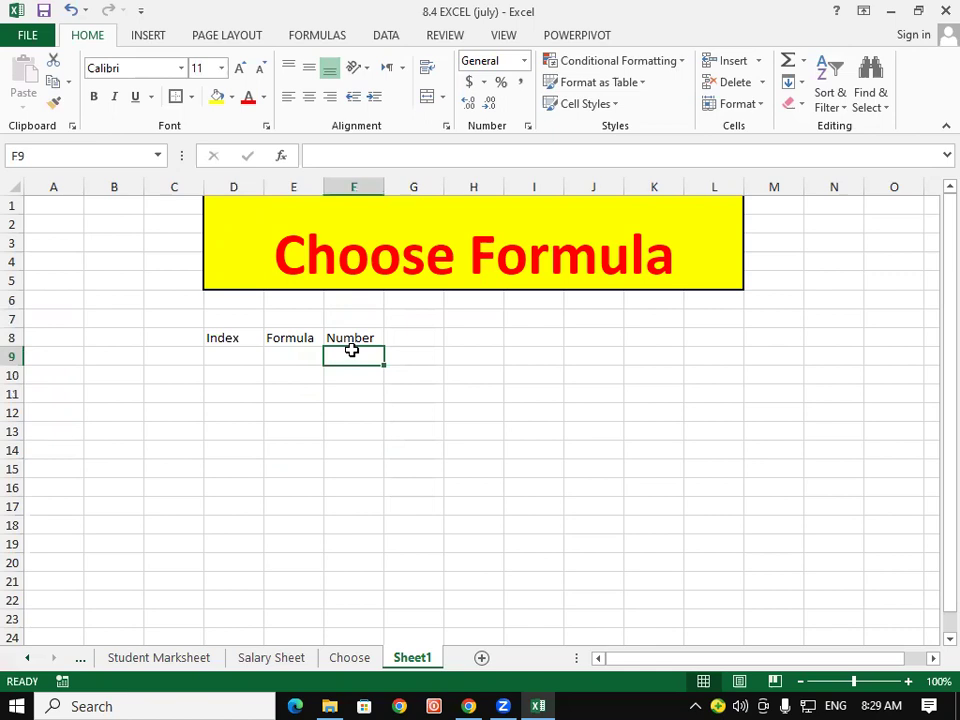
{"action": "type", "text": "=ran"}
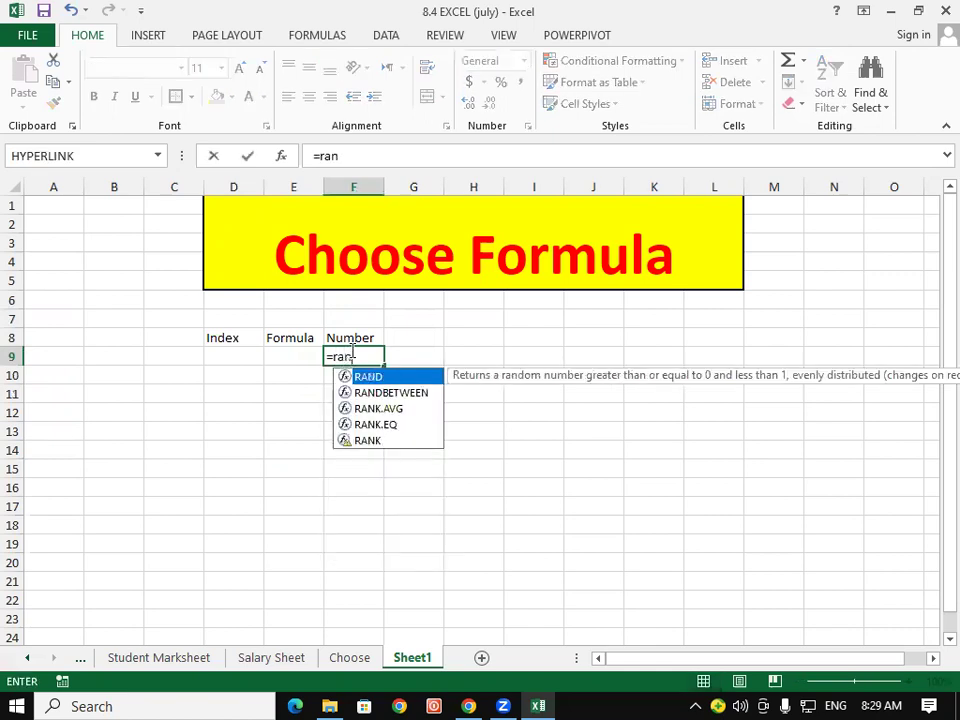
{"action": "type", "text": "db"}
{"action": "key", "text": "Tab"}
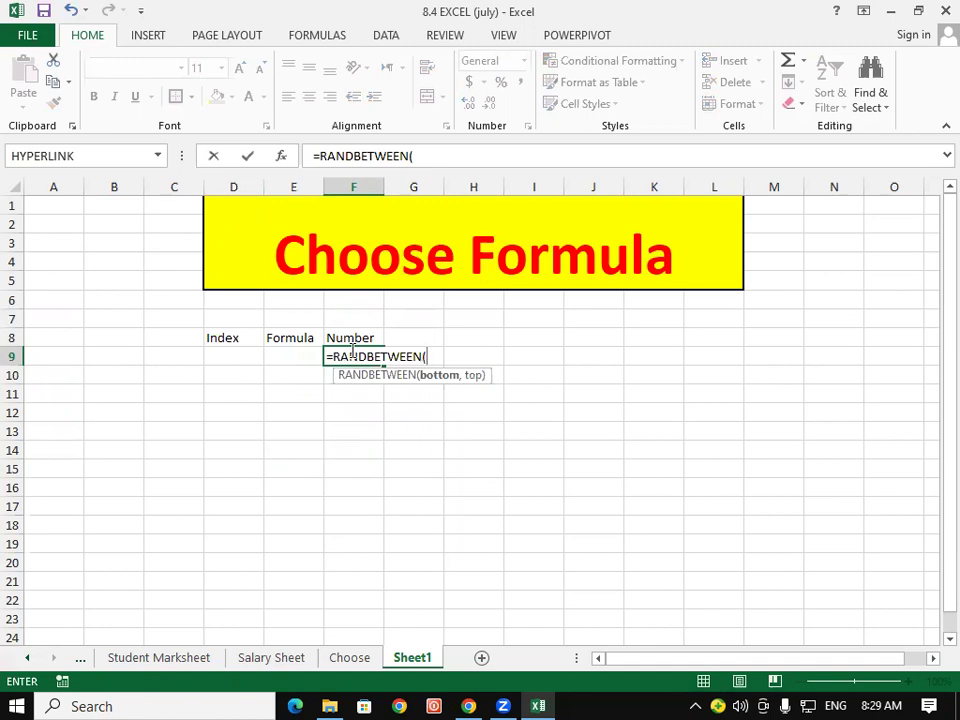
{"action": "type", "text": "20"}
{"action": "type", "text": ",70)"}
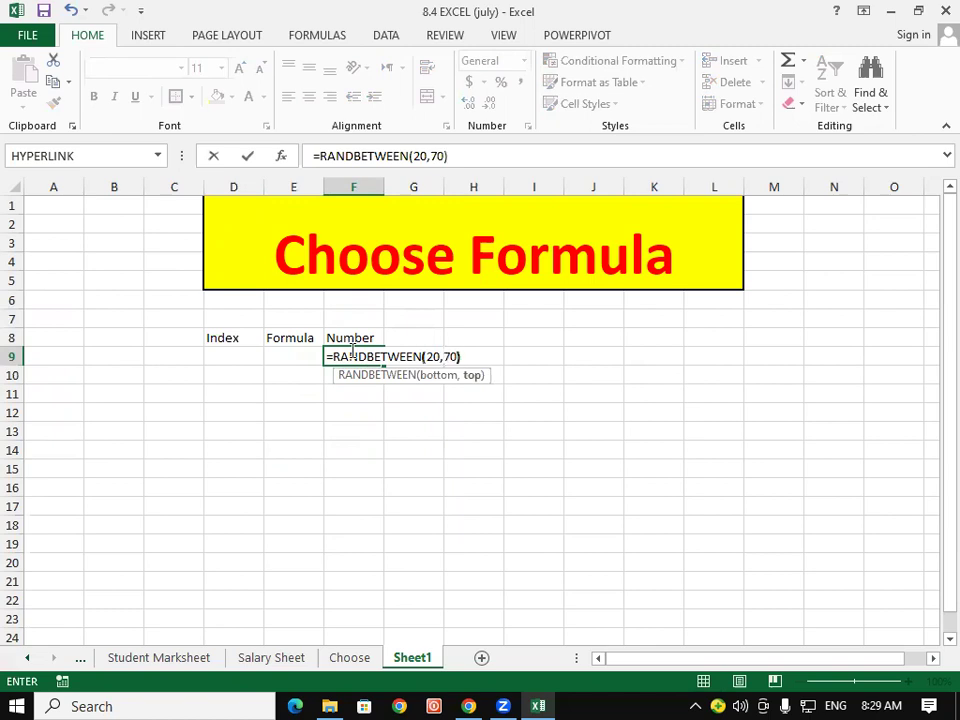
{"action": "key", "text": "Return"}
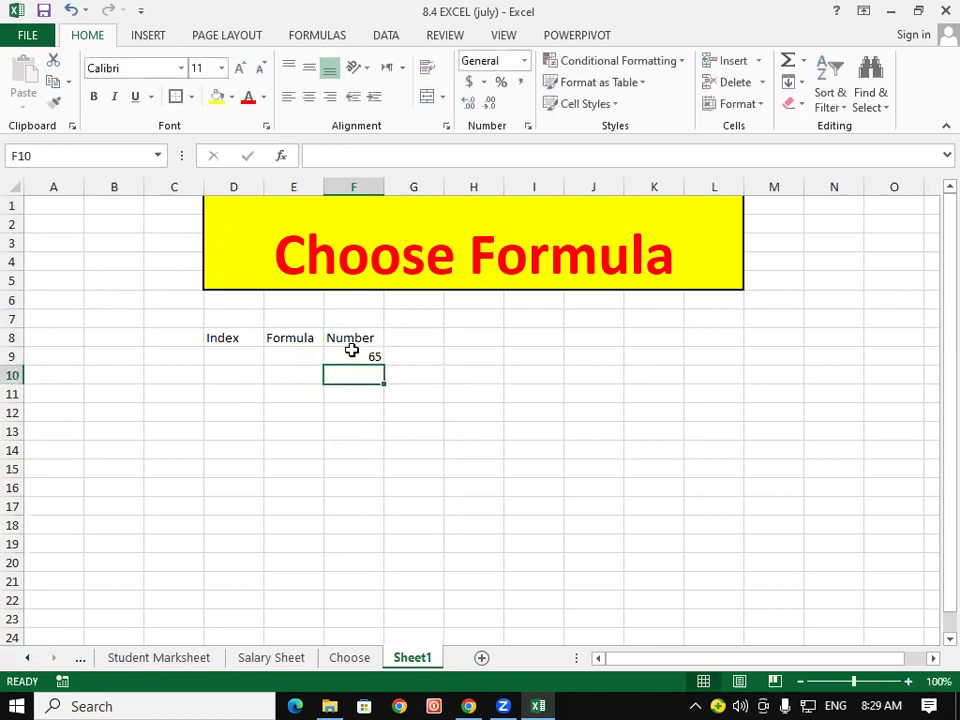
{"action": "left_click", "coordinate": [352, 350]}
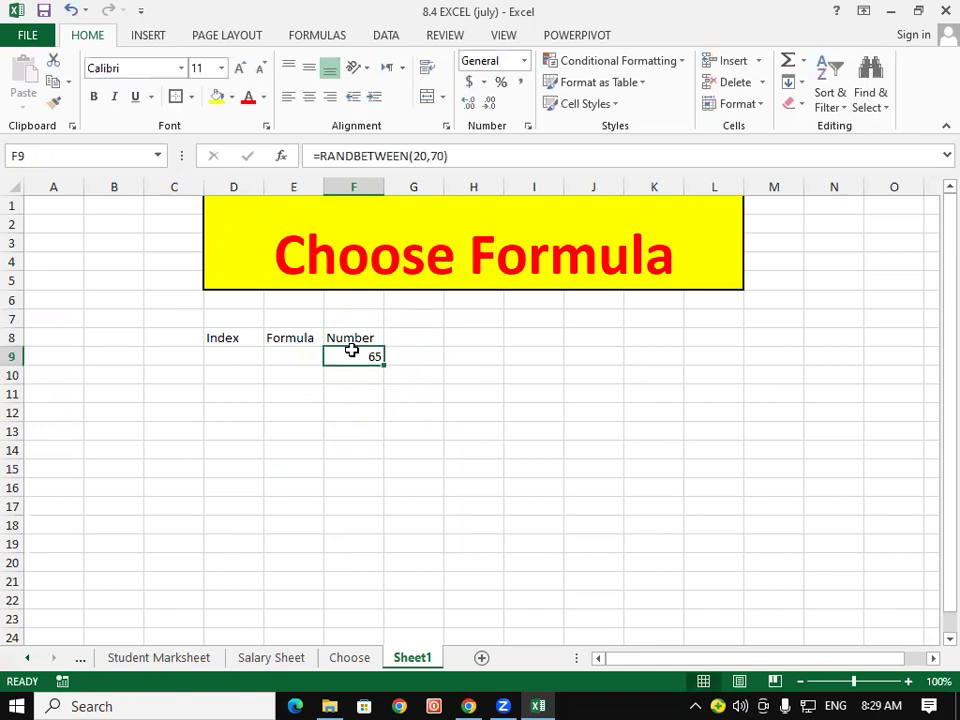
{"action": "left_click_drag", "start_coordinate": [384, 365], "coordinate": [391, 584]}
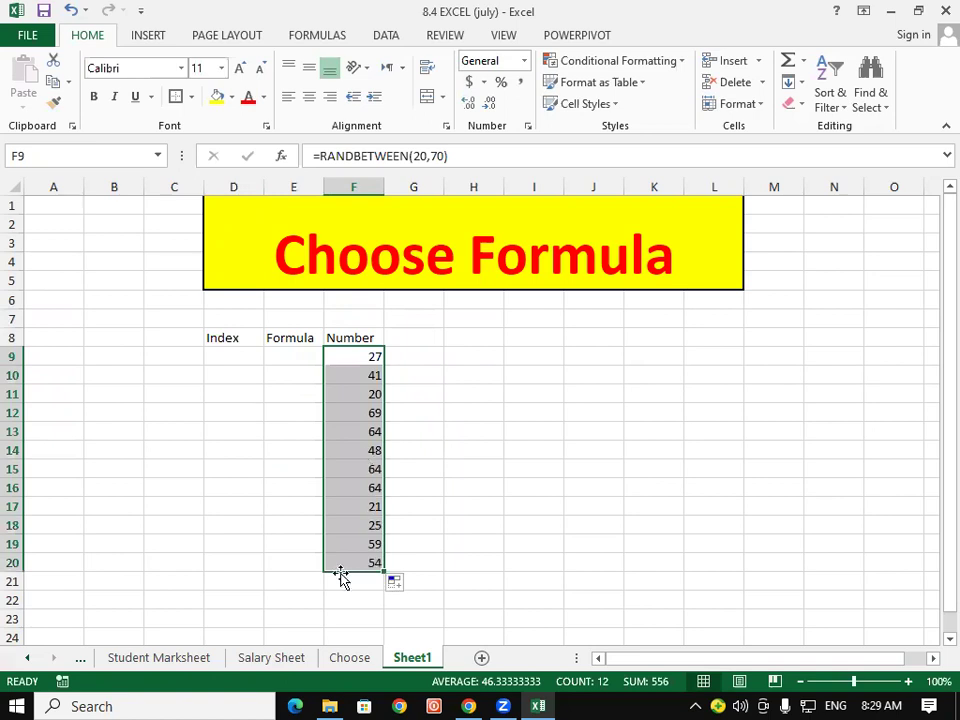
- Copy F9:F20 and paste it back as fixed values
{"action": "right_click", "coordinate": [365, 462]}
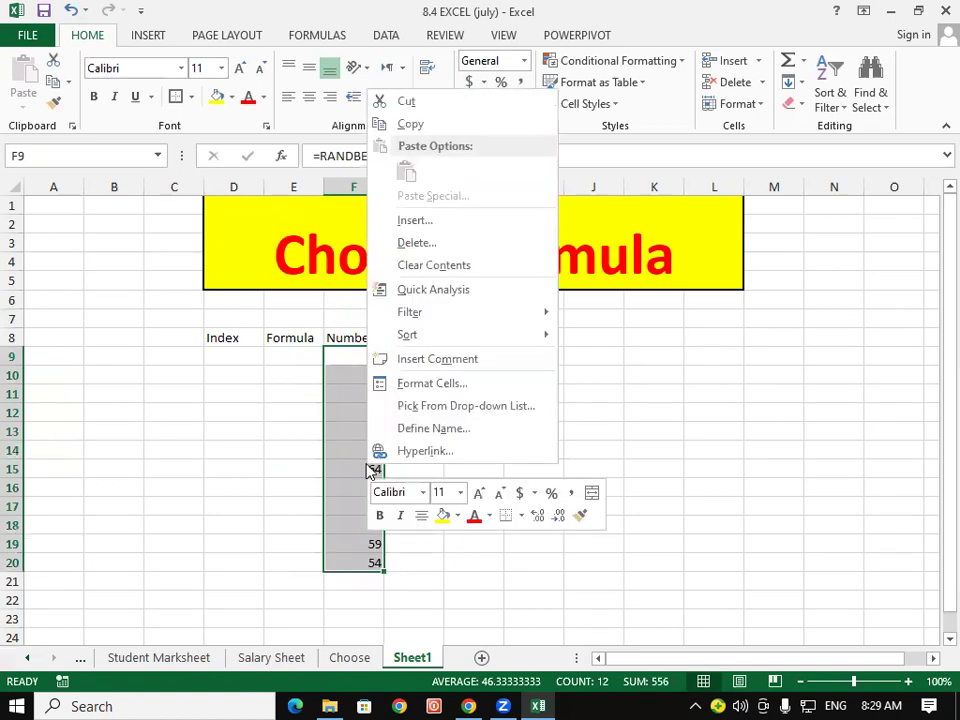
{"action": "left_click", "coordinate": [443, 132]}
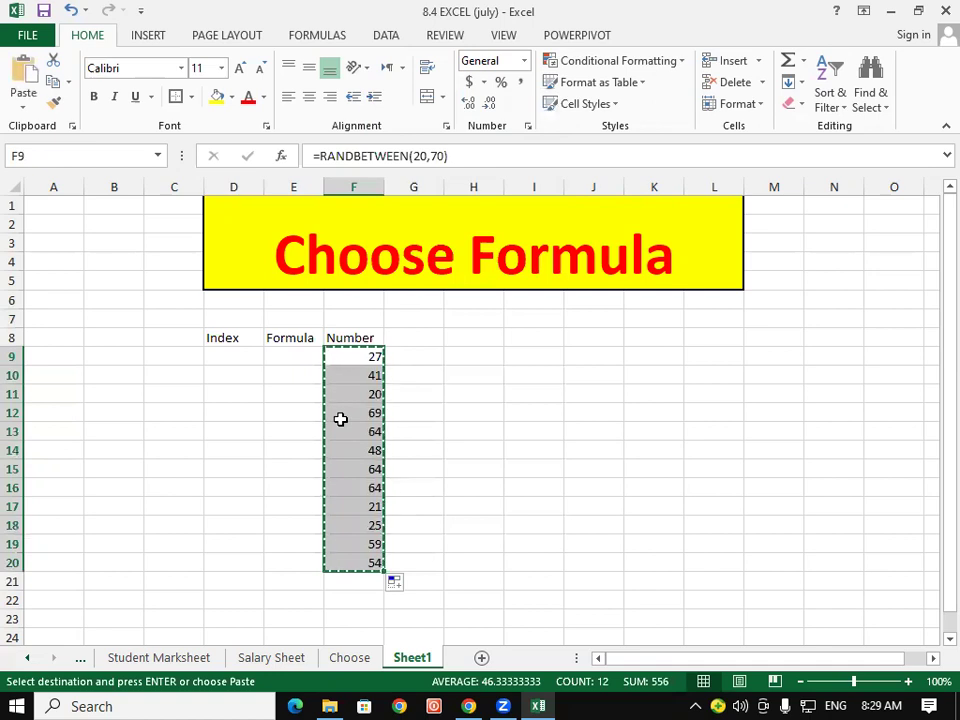
{"action": "right_click", "coordinate": [341, 419]}
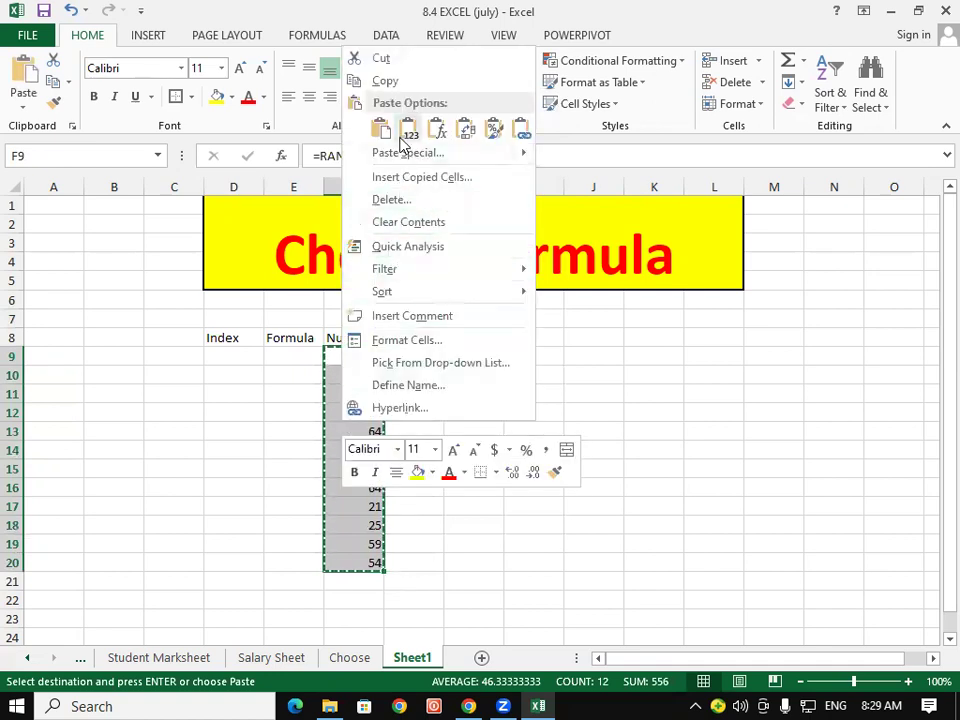
{"action": "left_click", "coordinate": [403, 143]}
{"action": "left_click", "coordinate": [400, 352]}
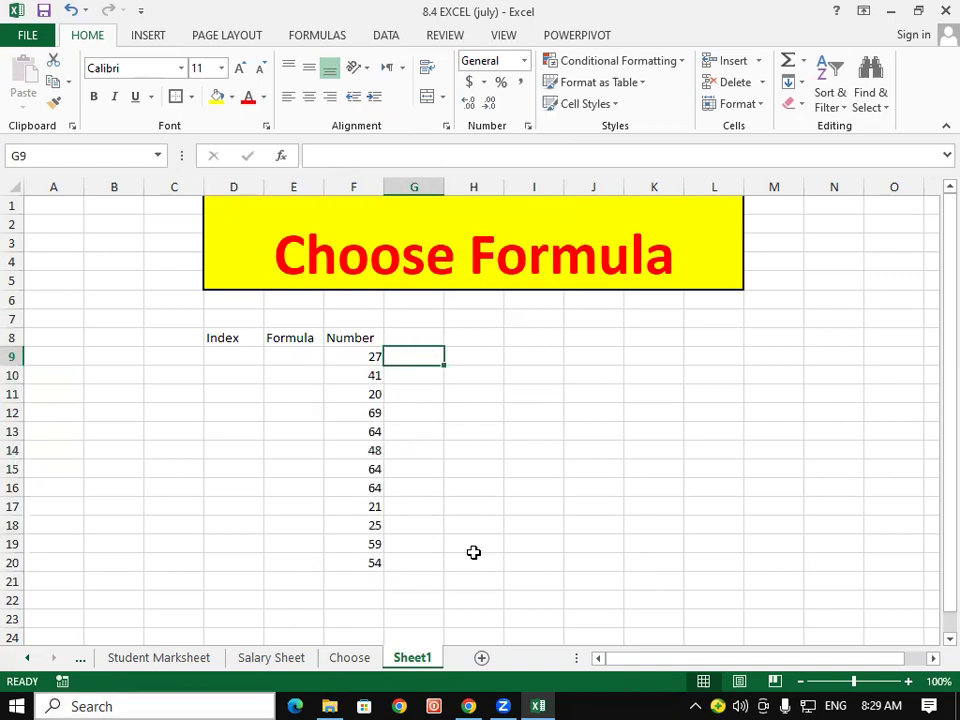
{"action": "left_click_drag", "start_coordinate": [360, 356], "coordinate": [365, 552]}
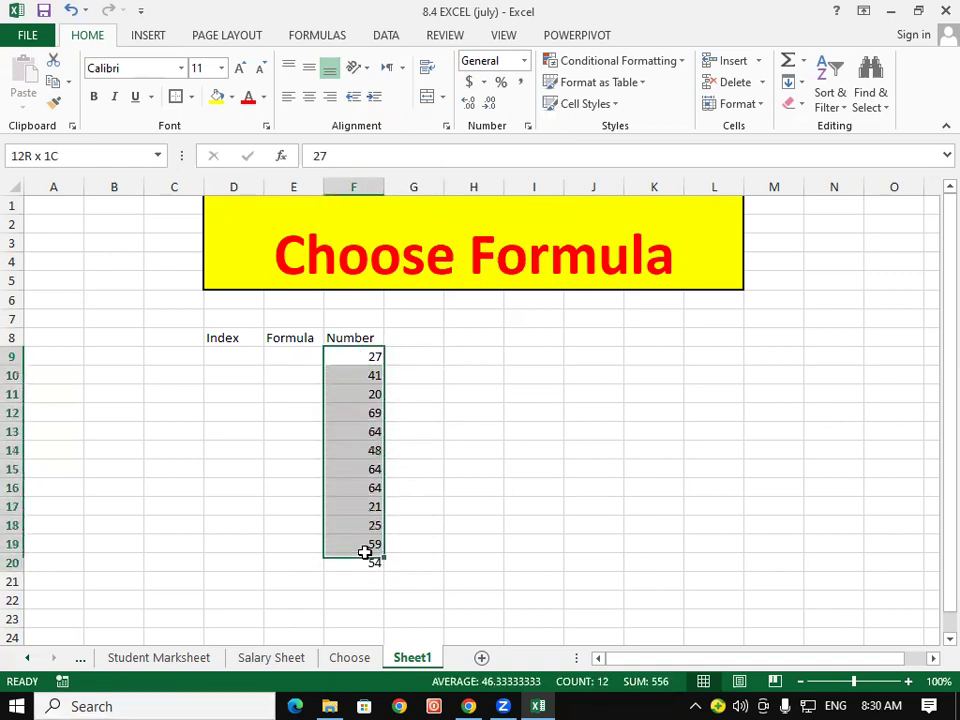
- Check that F9 and F16 hold plain values and select all twelve numbers to see their sum
{"action": "left_click", "coordinate": [368, 487]}
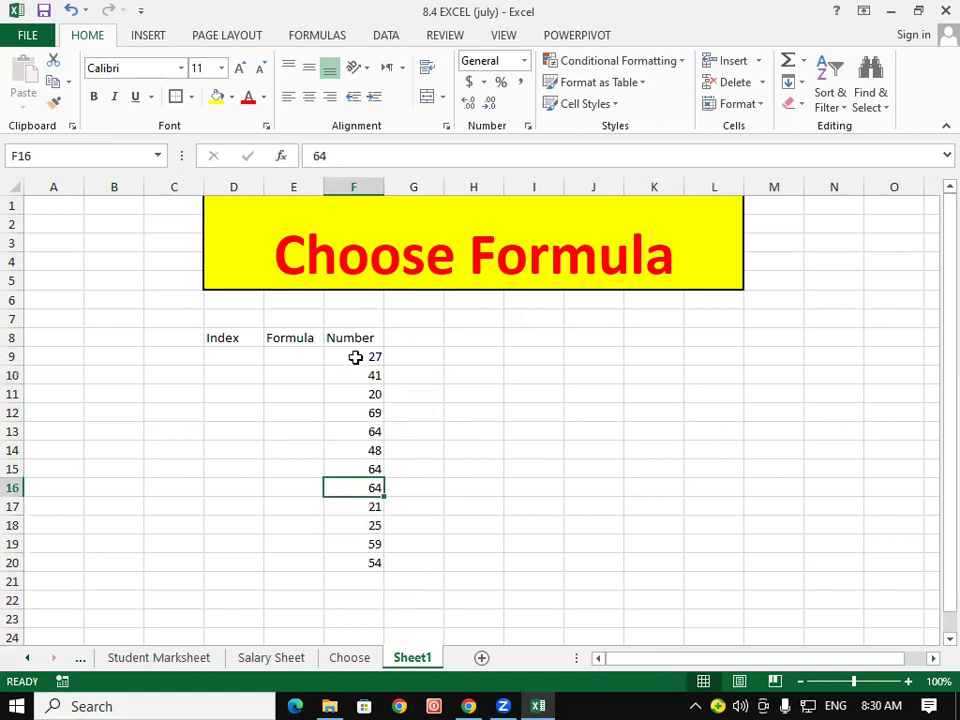
{"action": "left_click", "coordinate": [355, 358]}
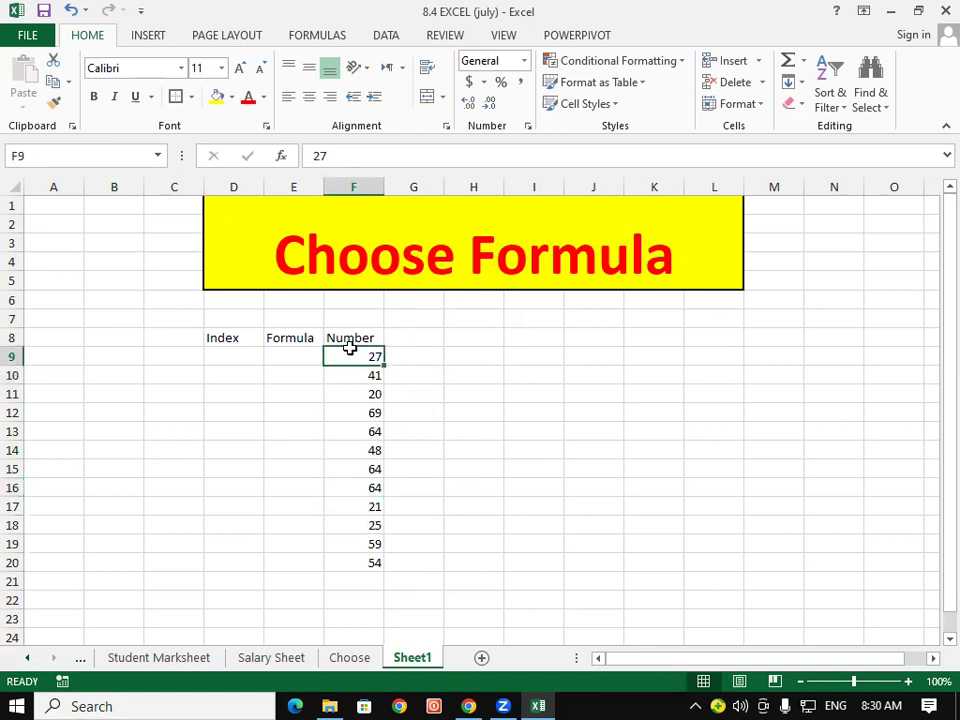
{"action": "left_click_drag", "start_coordinate": [355, 365], "coordinate": [369, 564]}
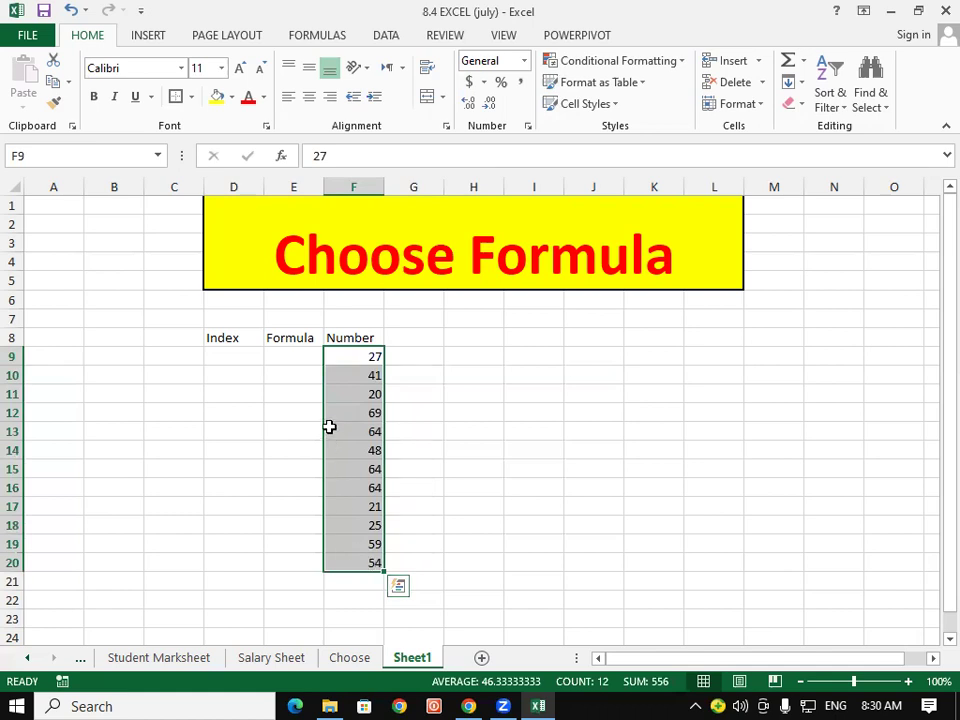
- Type Sum, Max, Min and Count down E9:E12, correcting a mistaken Min entry
{"action": "left_click", "coordinate": [297, 350]}
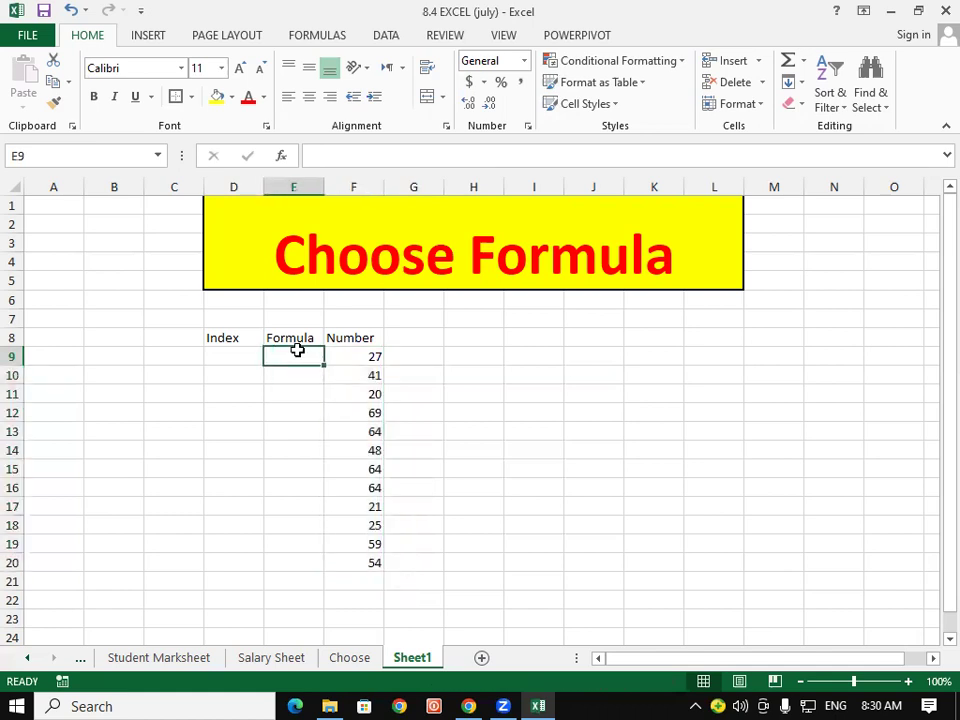
{"action": "type", "text": "Sum"}
{"action": "key", "text": "Return"}
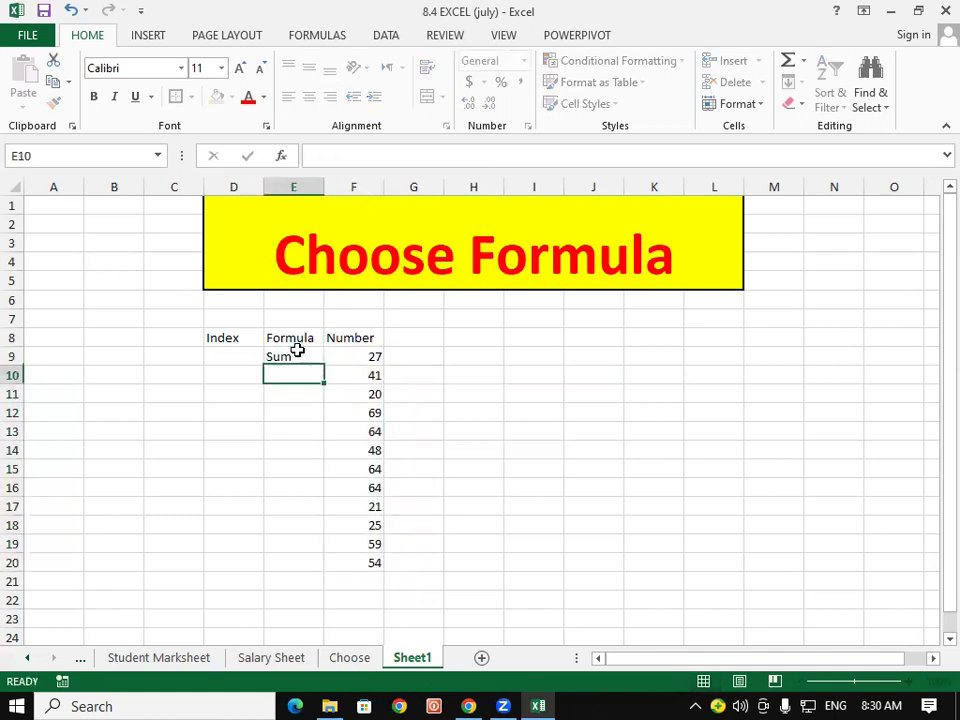
{"action": "type", "text": "Min"}
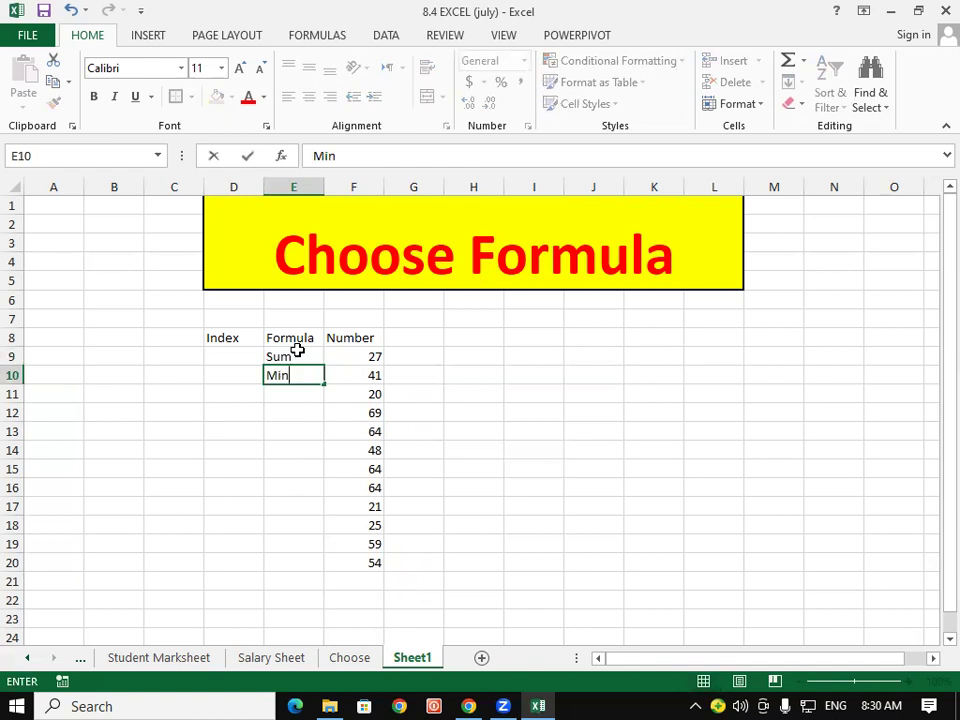
{"action": "key", "text": "BackSpace"}
{"action": "key", "text": "BackSpace"}
{"action": "key", "text": "BackSpace"}
{"action": "type", "text": "Max"}
{"action": "key", "text": "Return"}
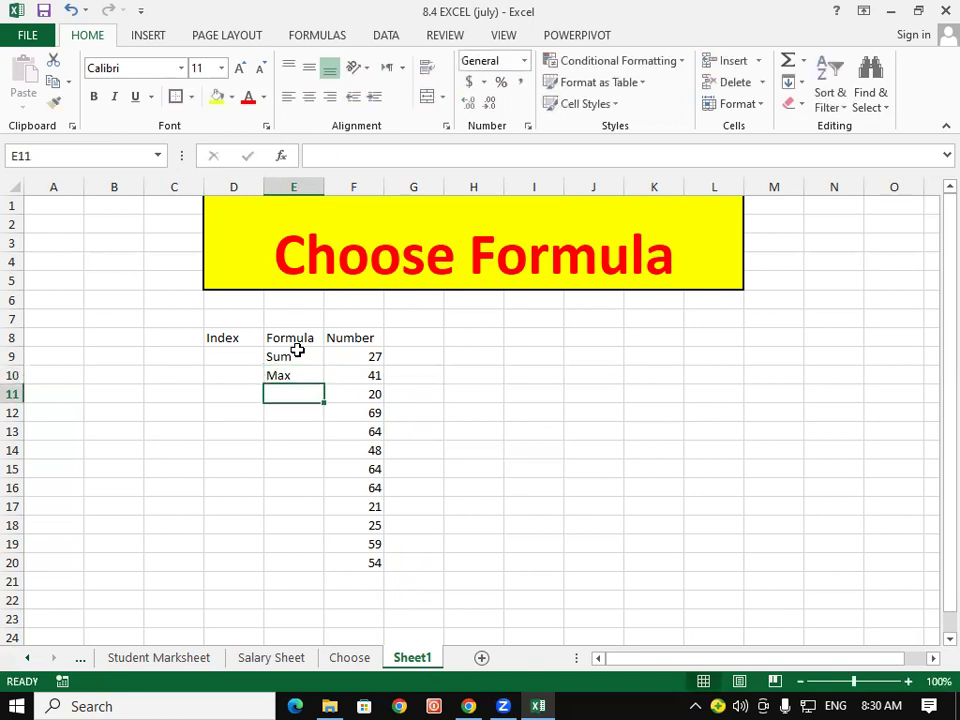
{"action": "type", "text": "Min"}
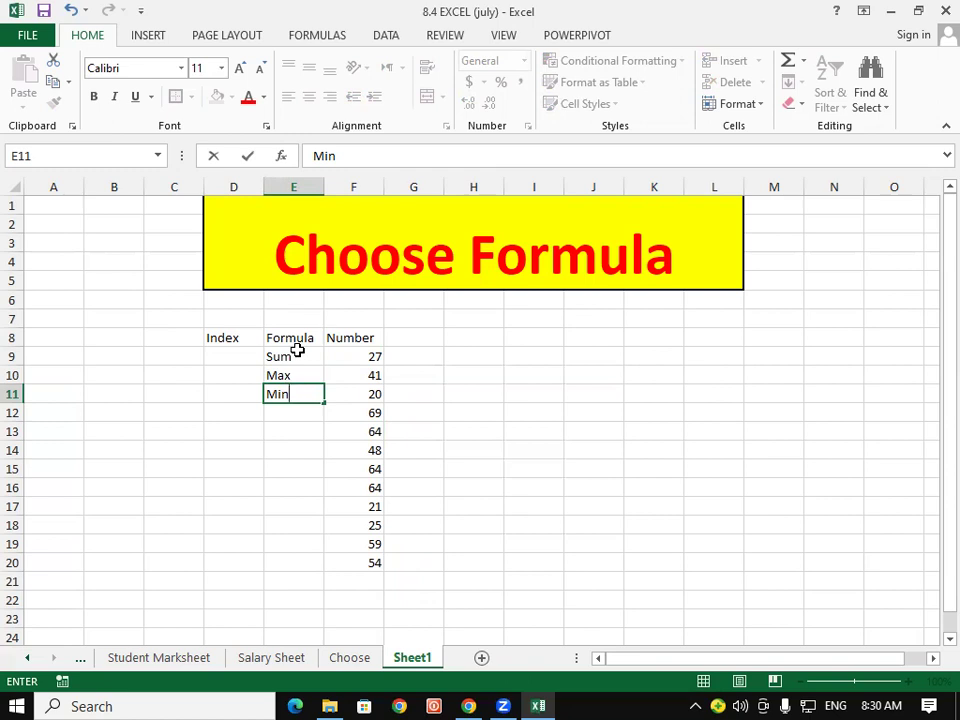
{"action": "key", "text": "Return"}
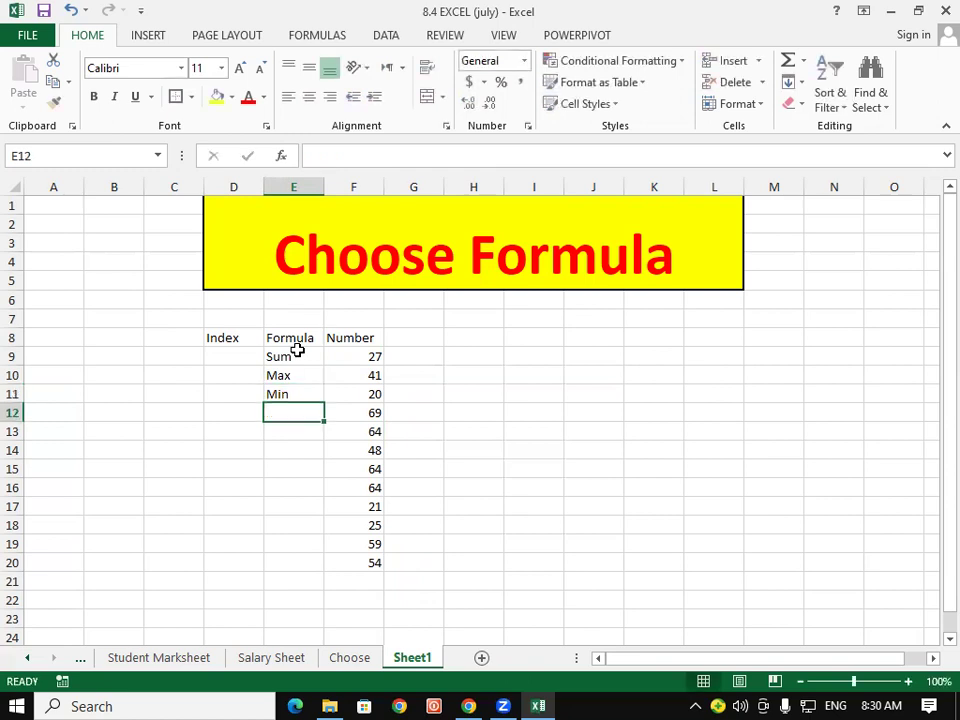
{"action": "type", "text": "Count"}
{"action": "key", "text": "Return"}
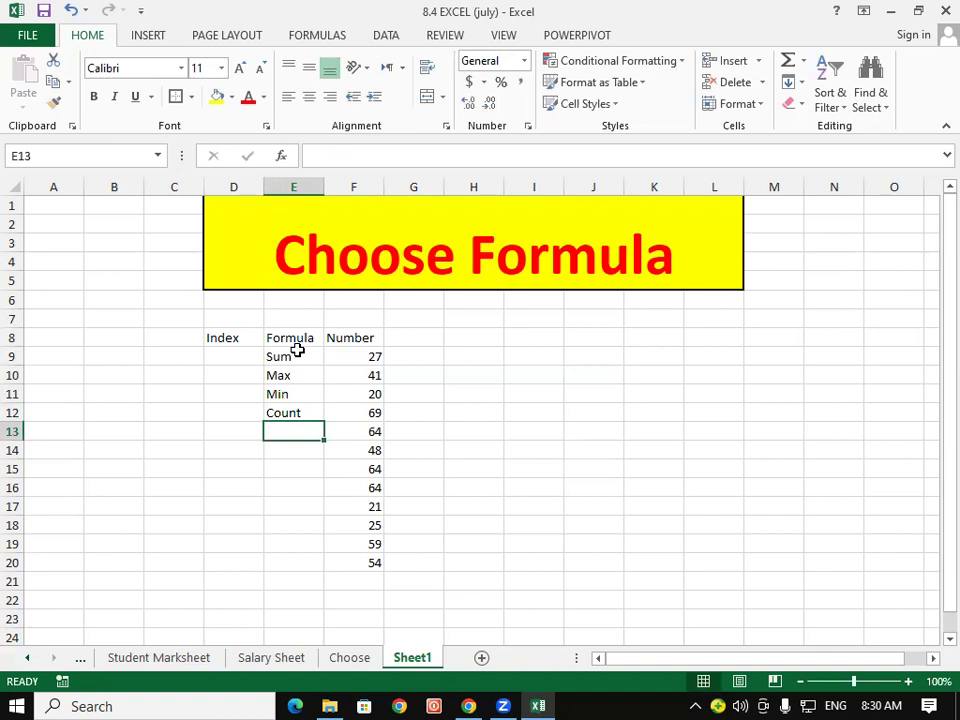
{"action": "left_click_drag", "start_coordinate": [297, 350], "coordinate": [299, 427]}
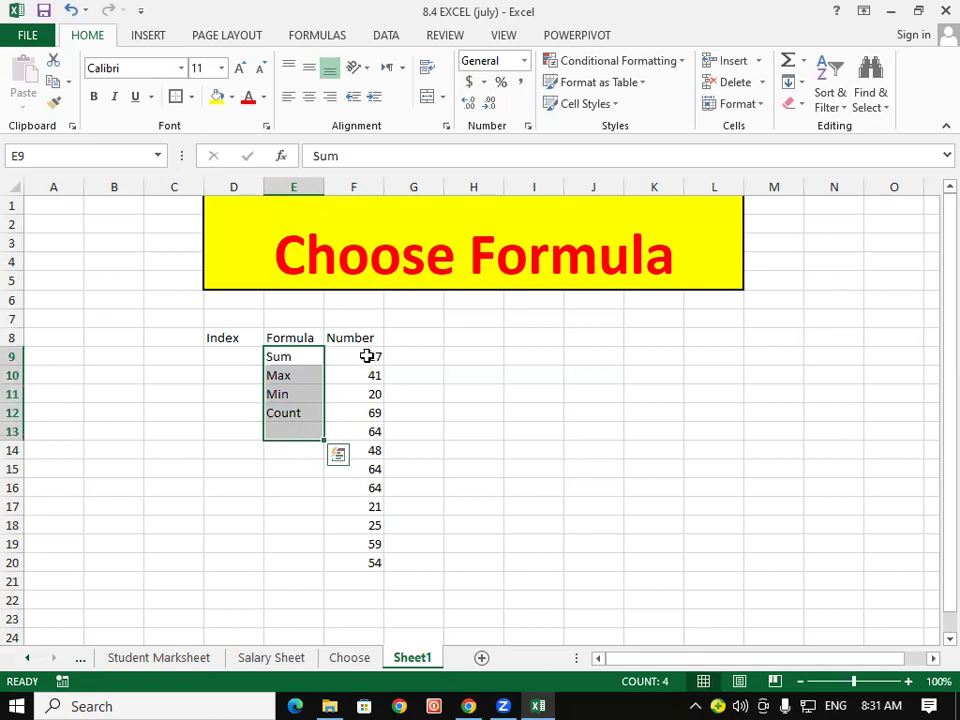
{"action": "left_click_drag", "start_coordinate": [367, 358], "coordinate": [370, 561]}
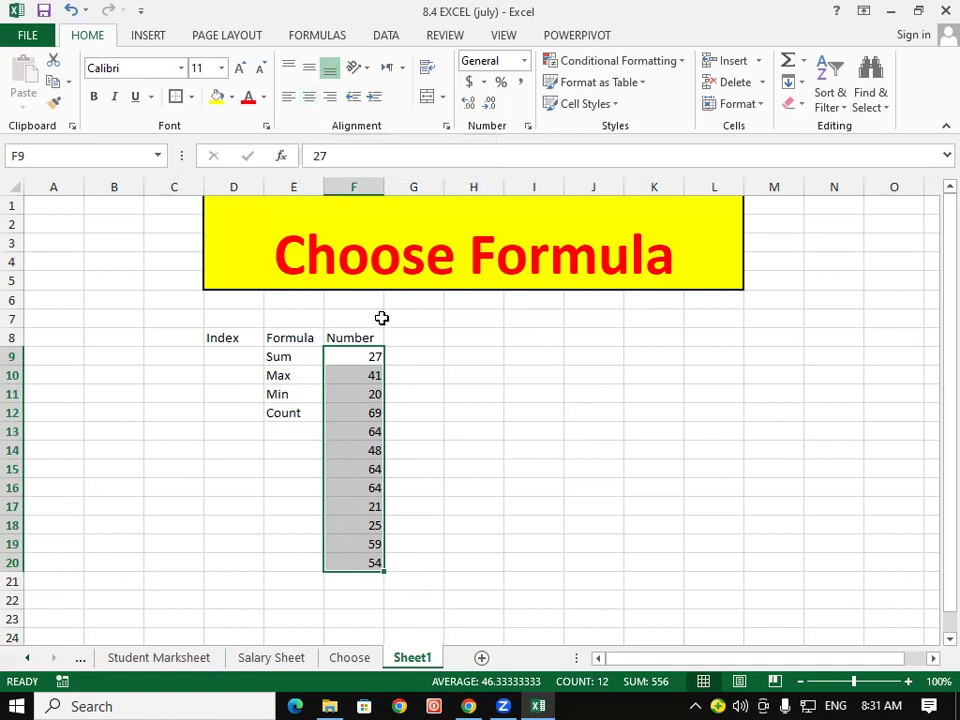
{"action": "left_click", "coordinate": [288, 96]}
{"action": "left_click", "coordinate": [524, 391]}
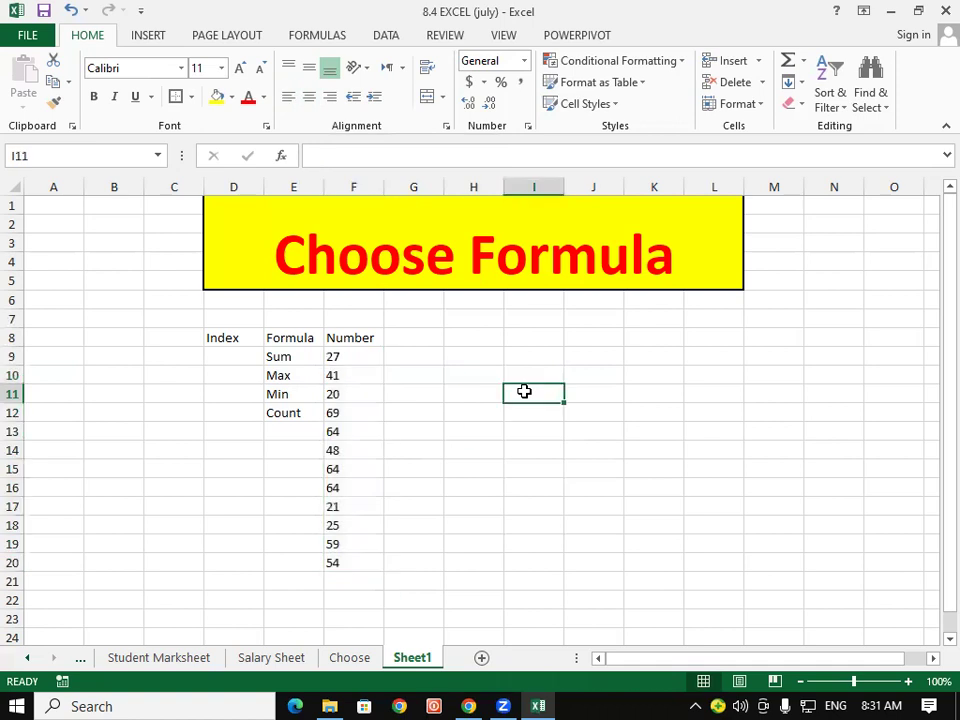
{"action": "left_click", "coordinate": [286, 428]}
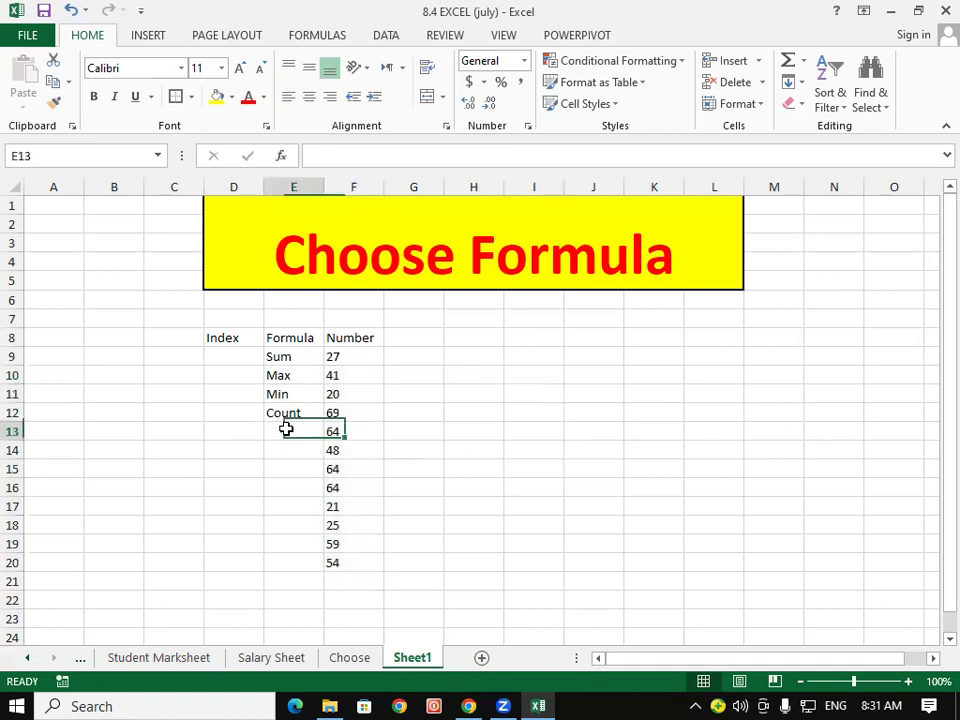
{"action": "left_click_drag", "start_coordinate": [356, 356], "coordinate": [352, 563]}
{"action": "left_click", "coordinate": [310, 96]}
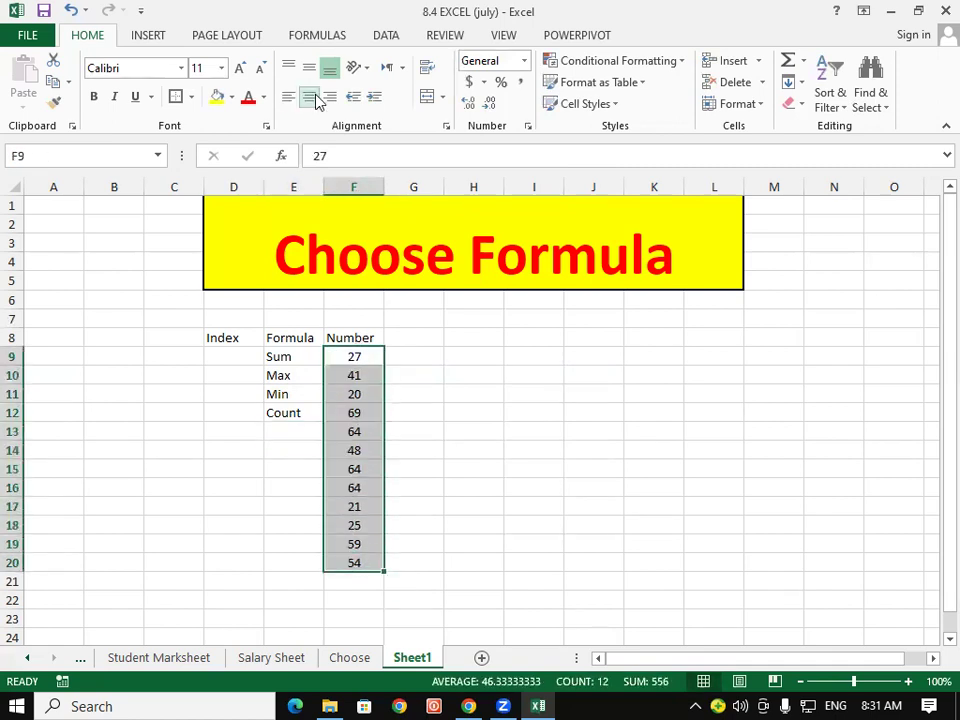
{"action": "left_click", "coordinate": [330, 96]}
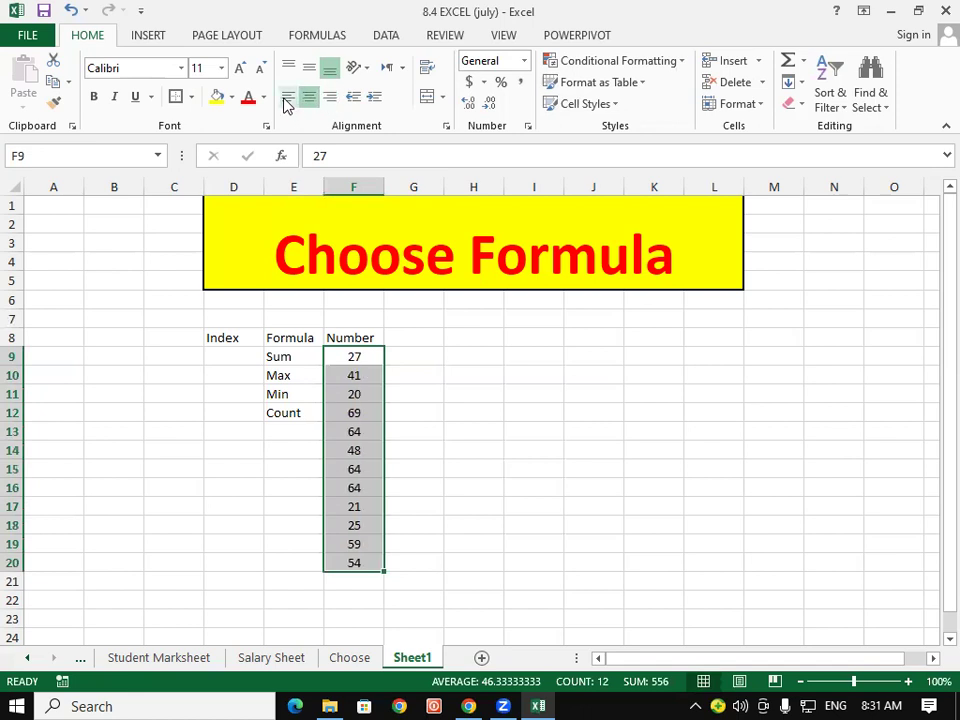
{"action": "left_click", "coordinate": [288, 97]}
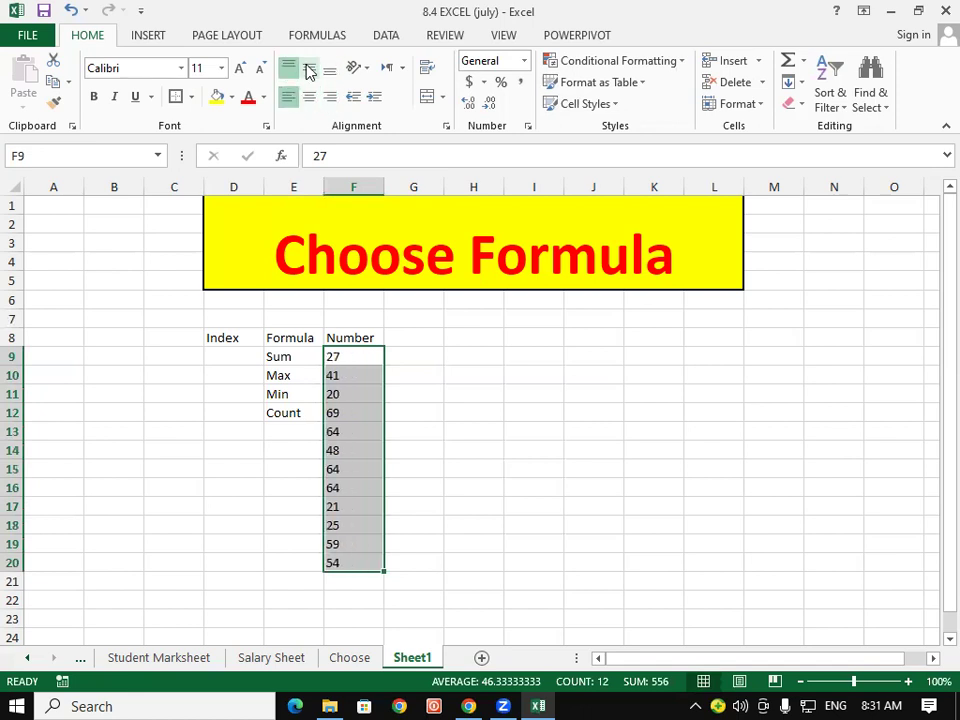
{"action": "left_click", "coordinate": [309, 96]}
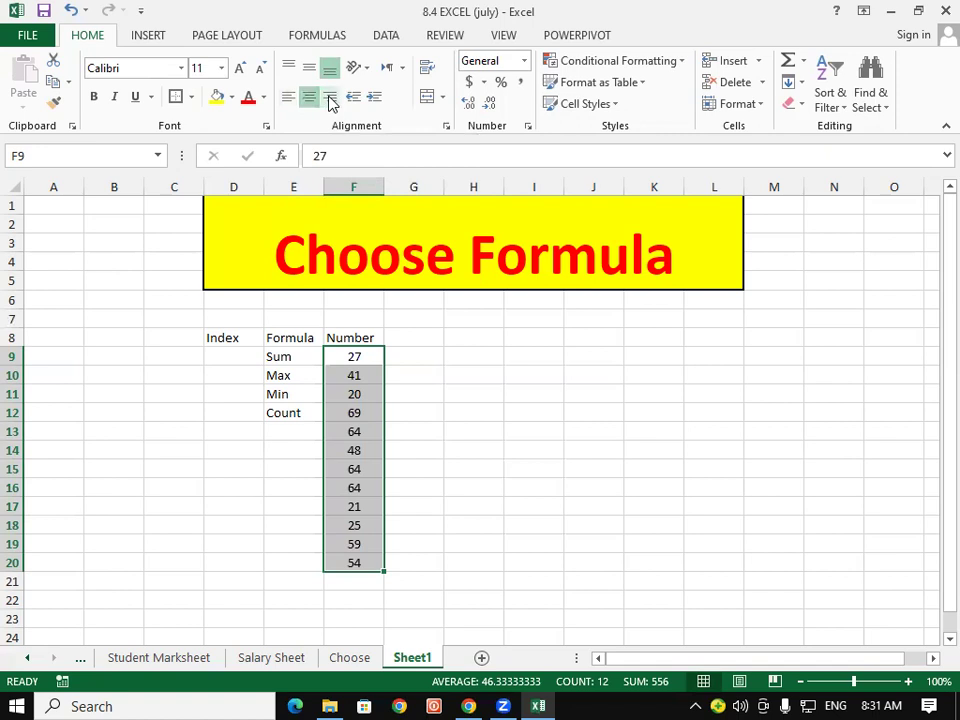
{"action": "left_click", "coordinate": [330, 98]}
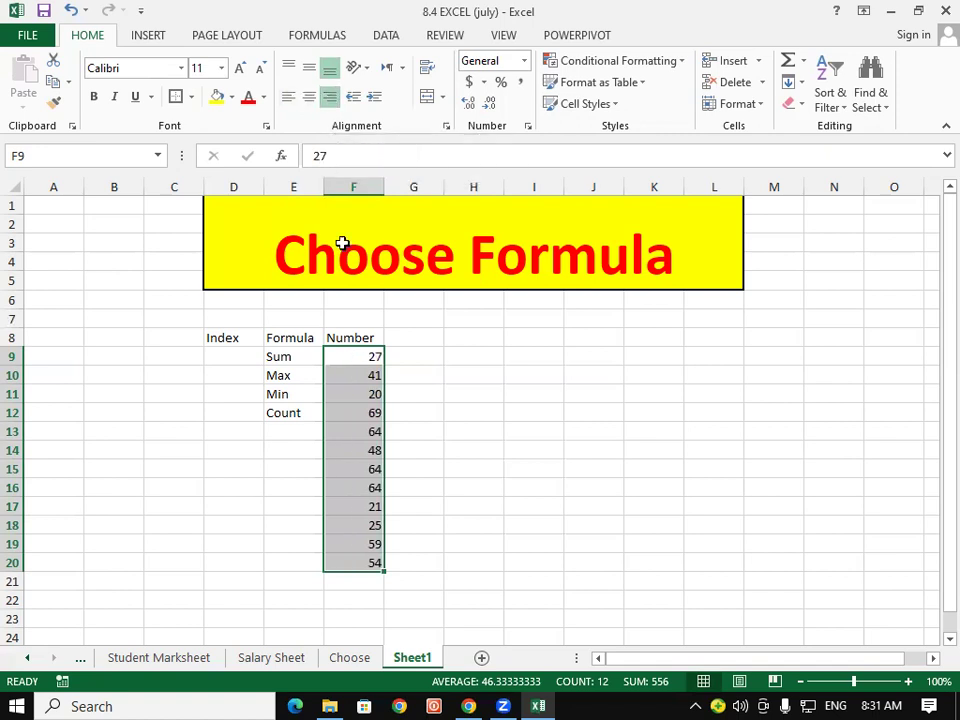
{"action": "left_click", "coordinate": [394, 490]}
{"action": "left_click_drag", "start_coordinate": [357, 356], "coordinate": [358, 452]}
{"action": "mouse_move", "coordinate": [357, 358]}
{"action": "left_mouse_down"}
{"action": "mouse_move", "coordinate": [357, 576]}
{"action": "mouse_move", "coordinate": [357, 557]}
{"action": "left_mouse_up"}
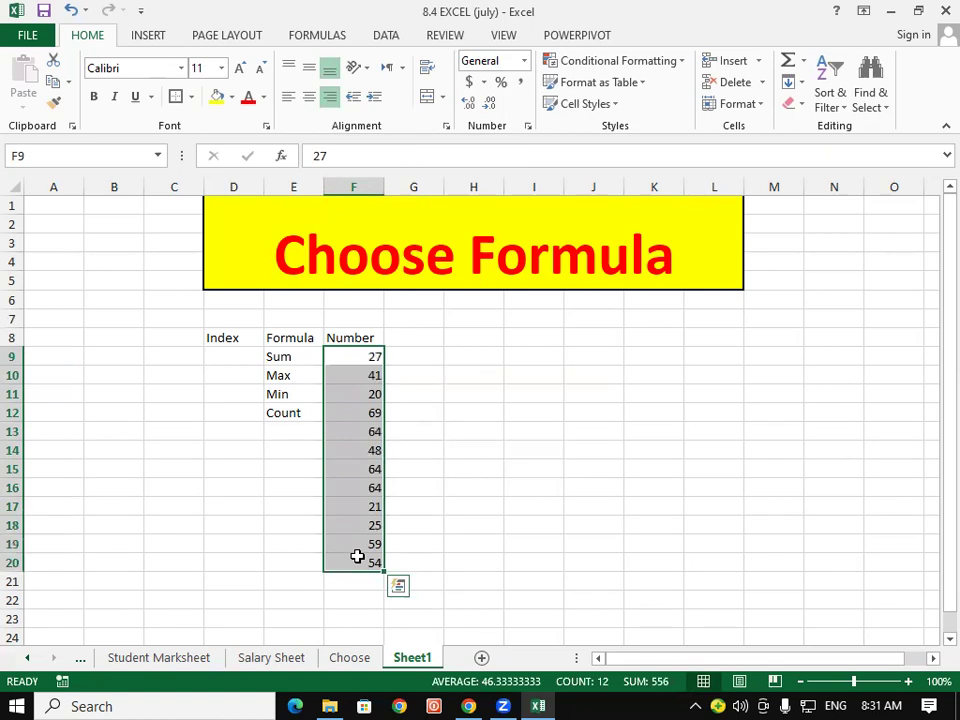
- Enter =RANDBETWEEN(10,50) in cell H9
{"action": "left_click", "coordinate": [496, 350]}
{"action": "type", "text": "="}
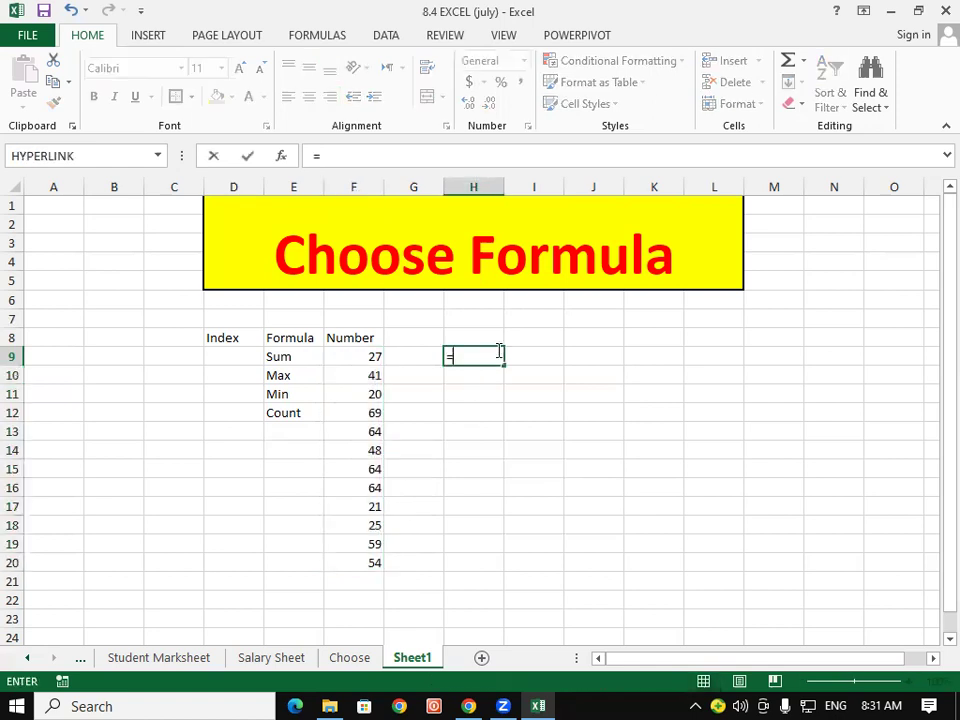
{"action": "type", "text": "randb"}
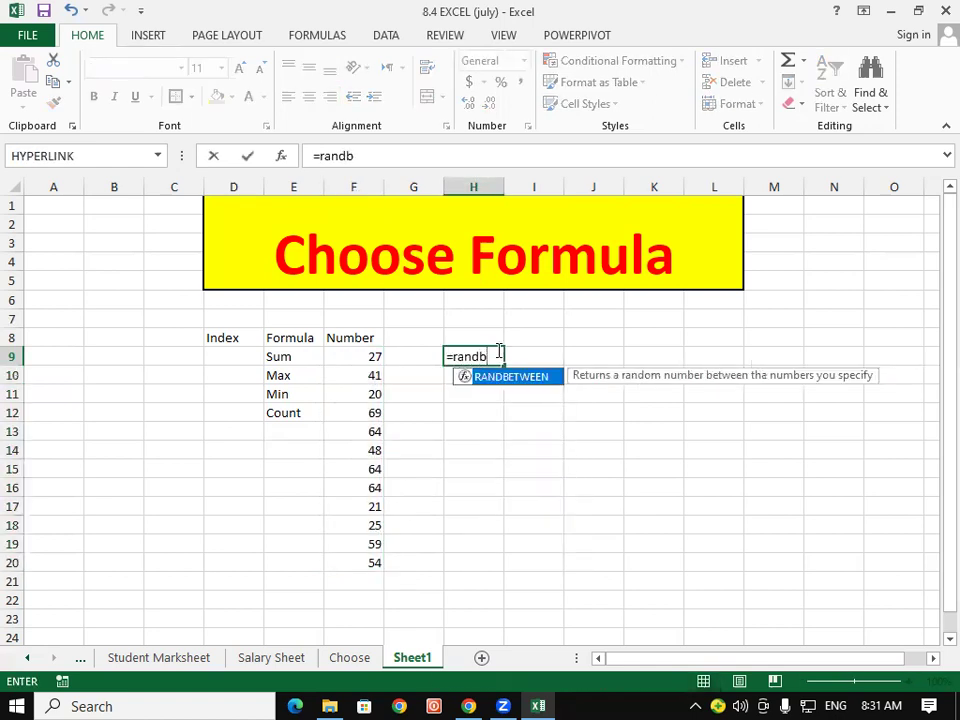
{"action": "key", "text": "Tab"}
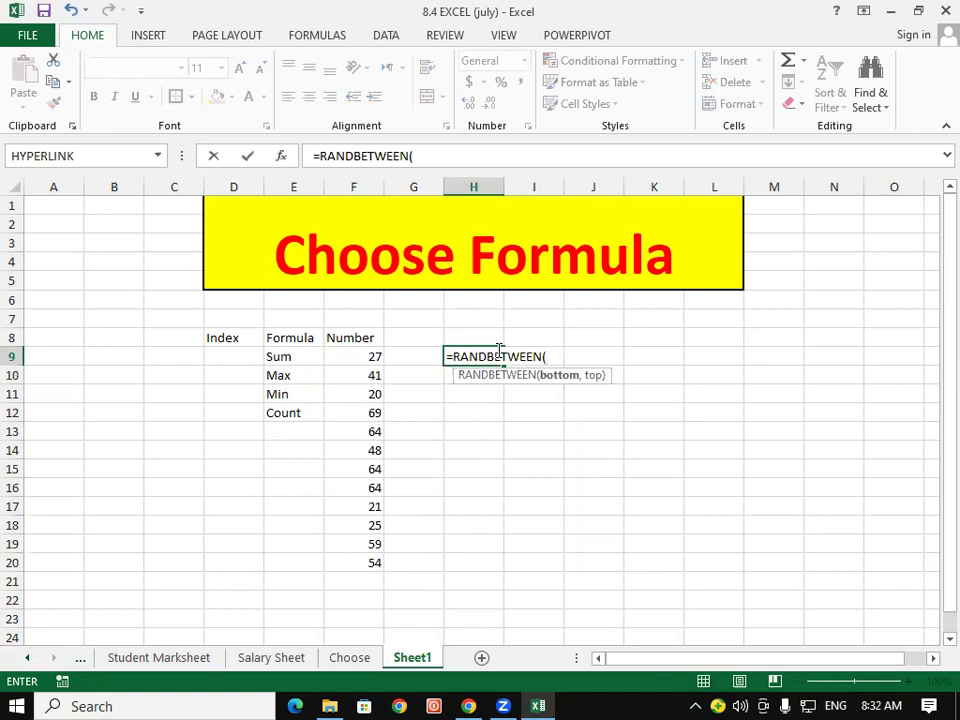
{"action": "type", "text": "10,"}
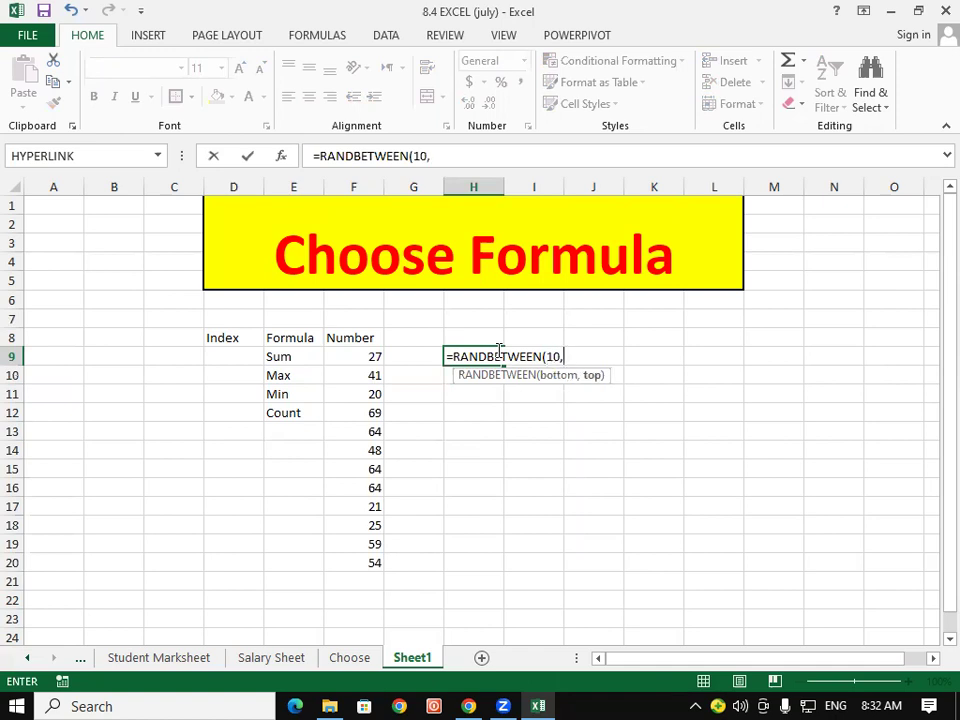
{"action": "type", "text": "50"}
{"action": "key", "text": "Return"}
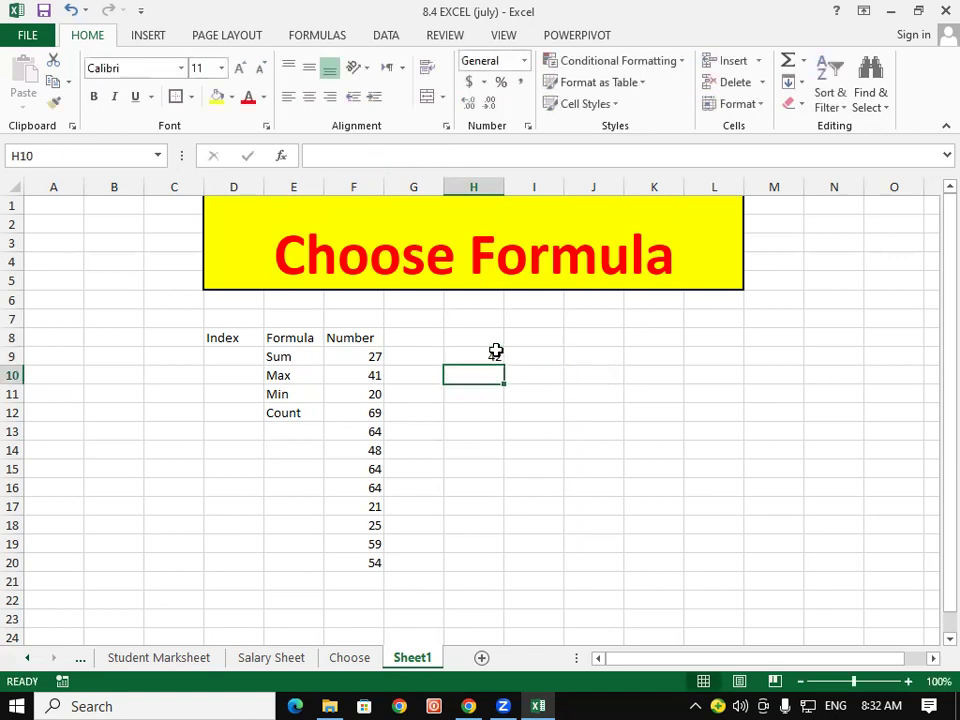
- Fill the H9 formula across H9:M19 and select the resulting random-number block
{"action": "left_click", "coordinate": [497, 358]}
{"action": "left_click", "coordinate": [506, 368]}
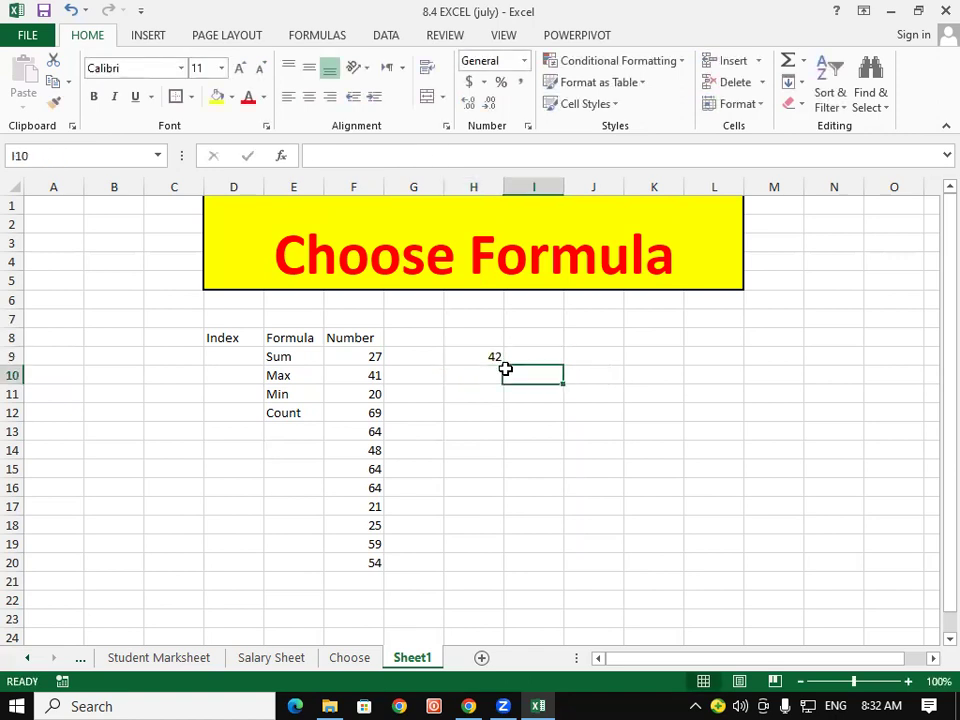
{"action": "left_click", "coordinate": [496, 359]}
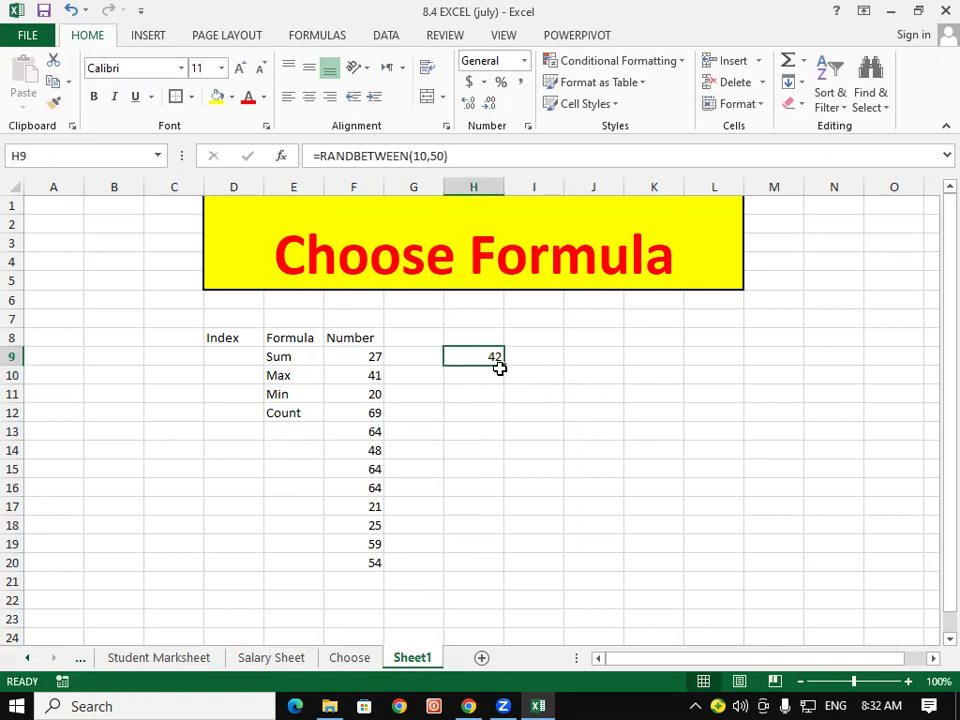
{"action": "mouse_move", "coordinate": [505, 366]}
{"action": "left_mouse_down"}
{"action": "mouse_move", "coordinate": [509, 550]}
{"action": "mouse_move", "coordinate": [781, 584]}
{"action": "left_mouse_up"}
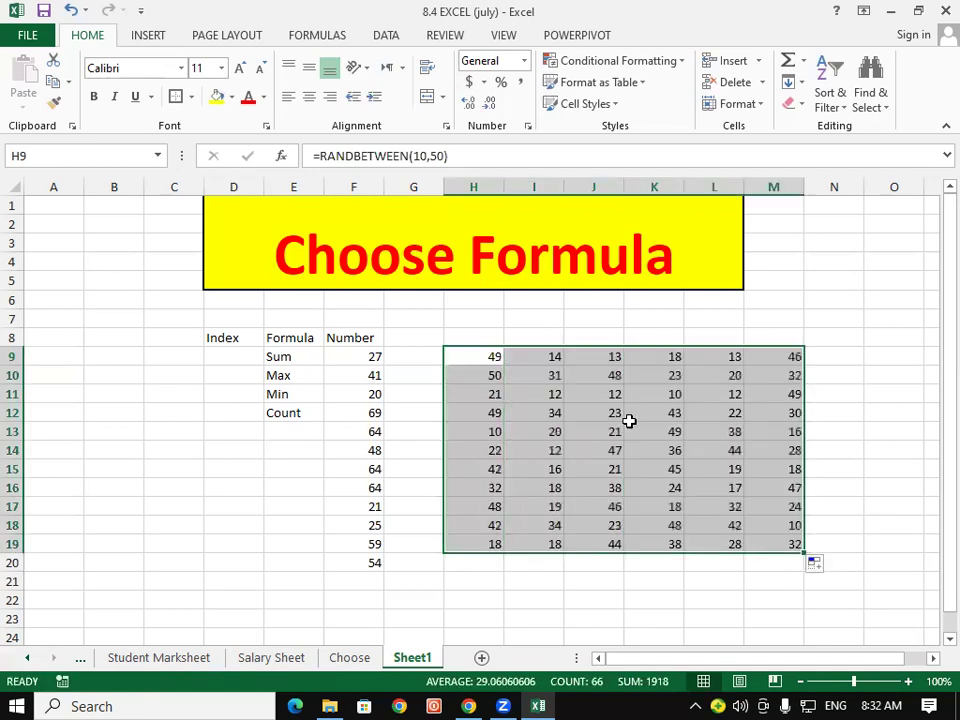
{"action": "double_click", "coordinate": [789, 320]}
{"action": "left_click", "coordinate": [850, 323]}
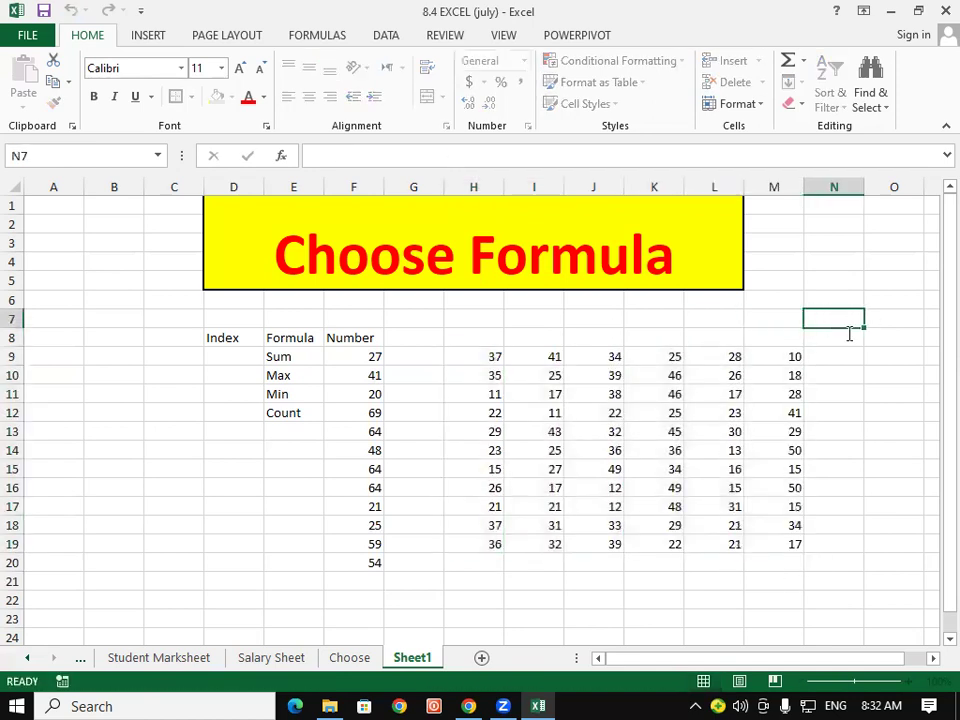
{"action": "left_click", "coordinate": [853, 418]}
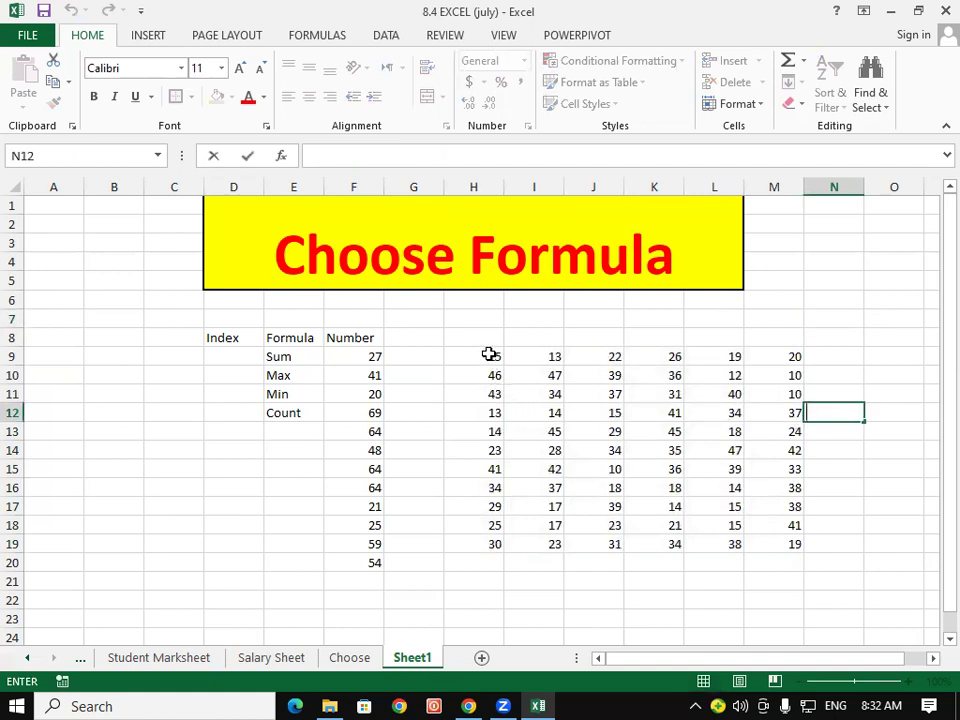
{"action": "left_click", "coordinate": [860, 490]}
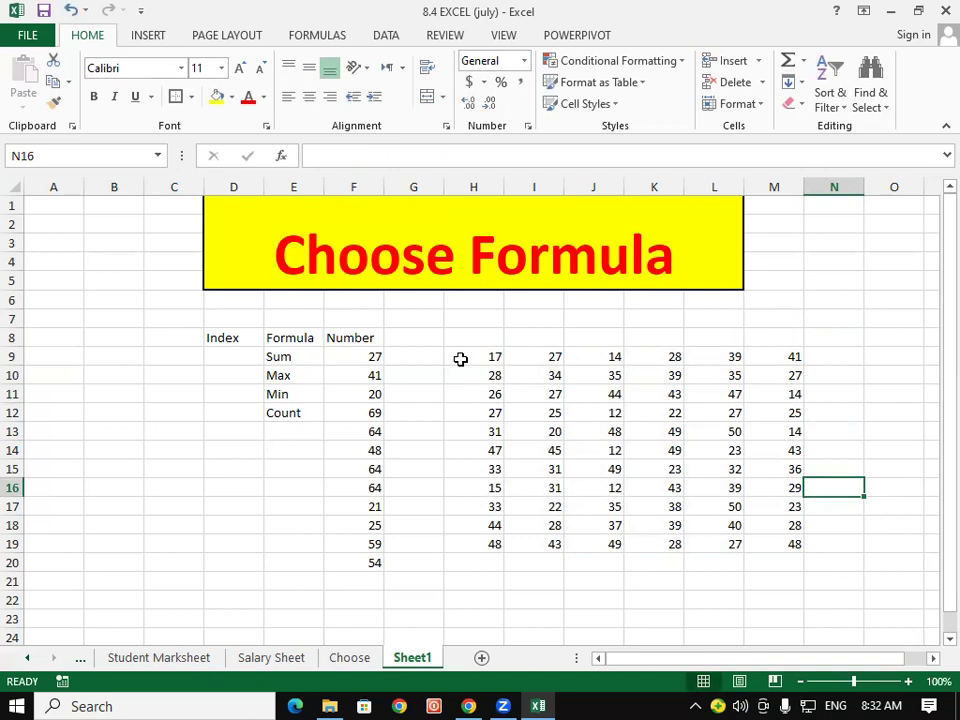
{"action": "left_click_drag", "start_coordinate": [460, 359], "coordinate": [644, 545]}
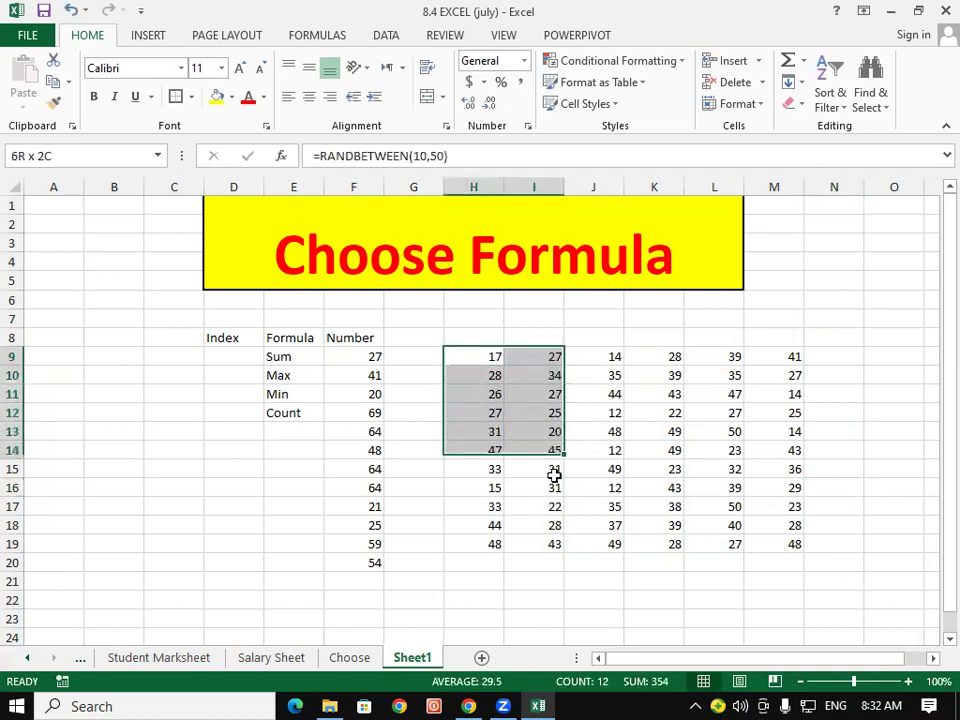
{"action": "left_click_drag", "start_coordinate": [644, 545], "coordinate": [764, 545]}
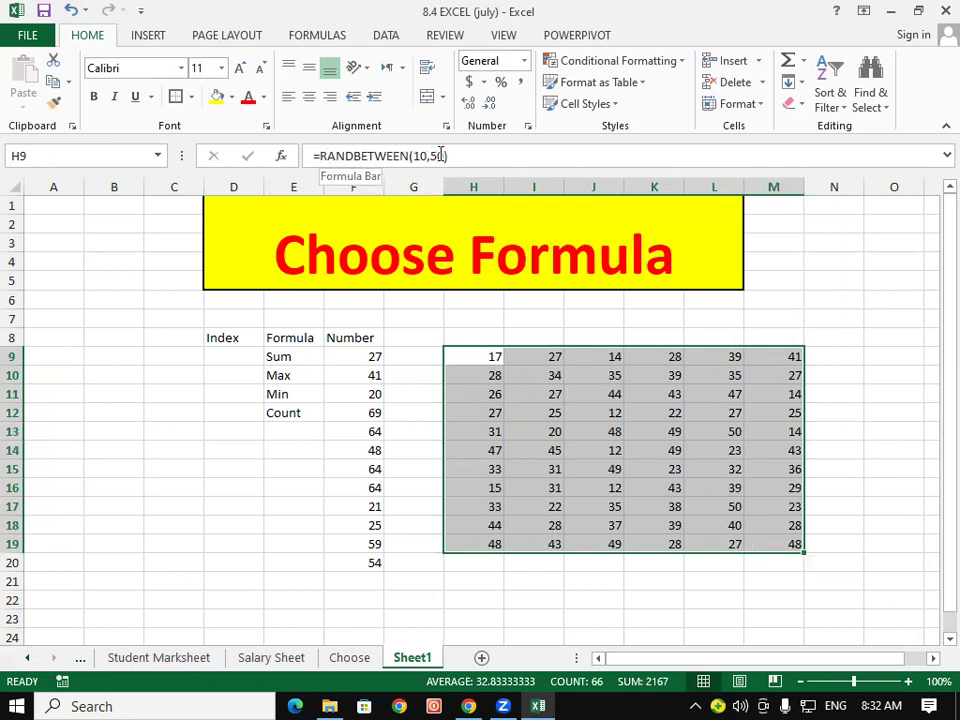
- Copy the H9:M19 random numbers and paste them back as plain values
{"action": "right_click", "coordinate": [557, 455]}
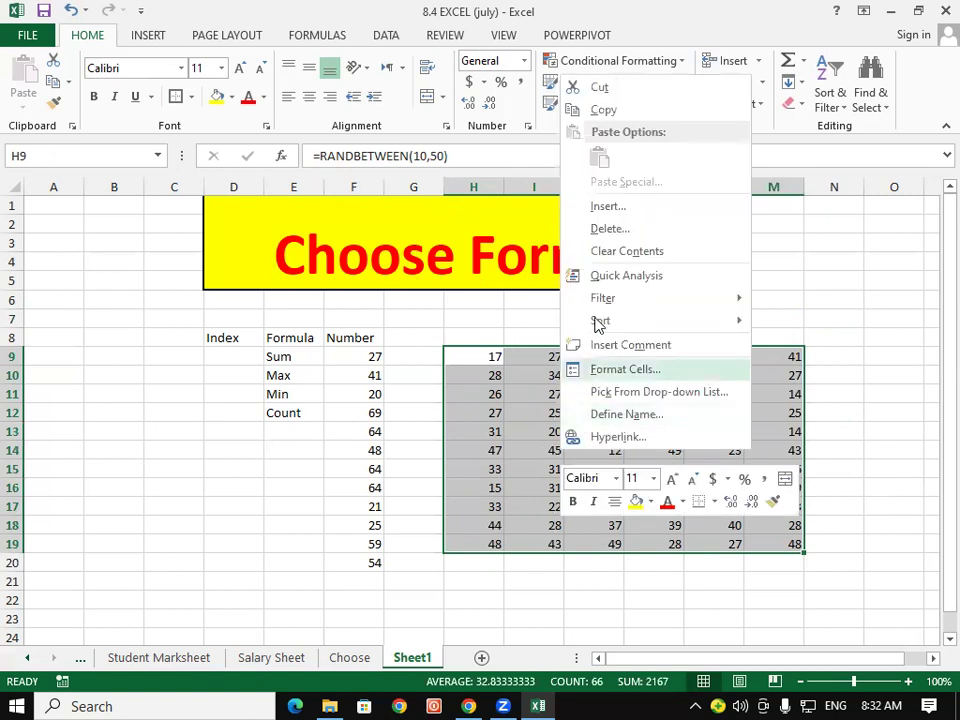
{"action": "left_click", "coordinate": [617, 120]}
{"action": "right_click", "coordinate": [551, 465]}
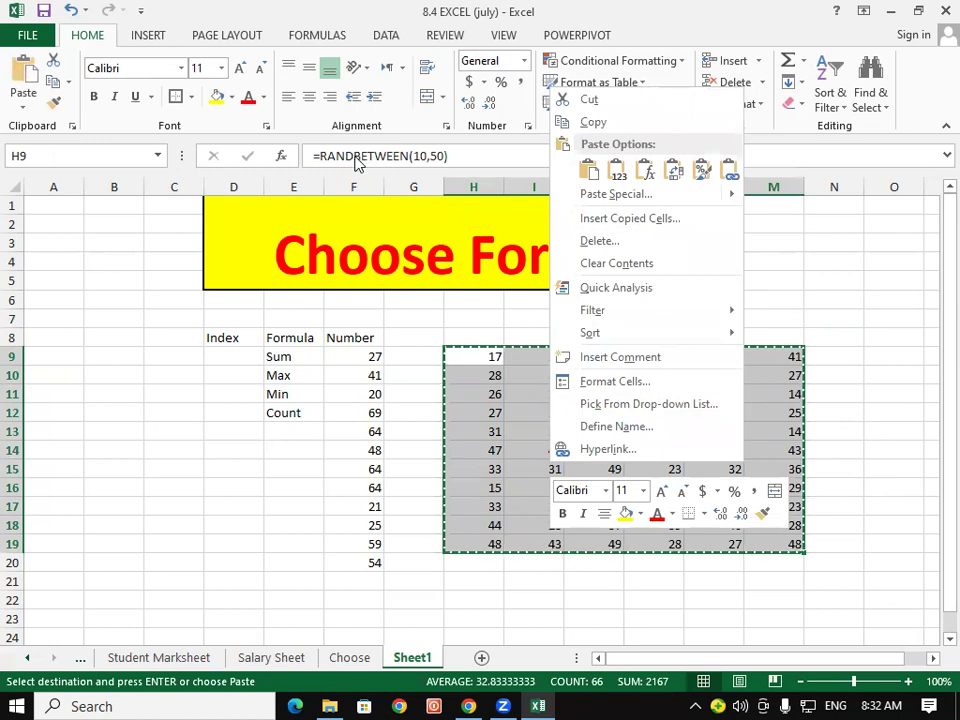
{"action": "left_click", "coordinate": [617, 170]}
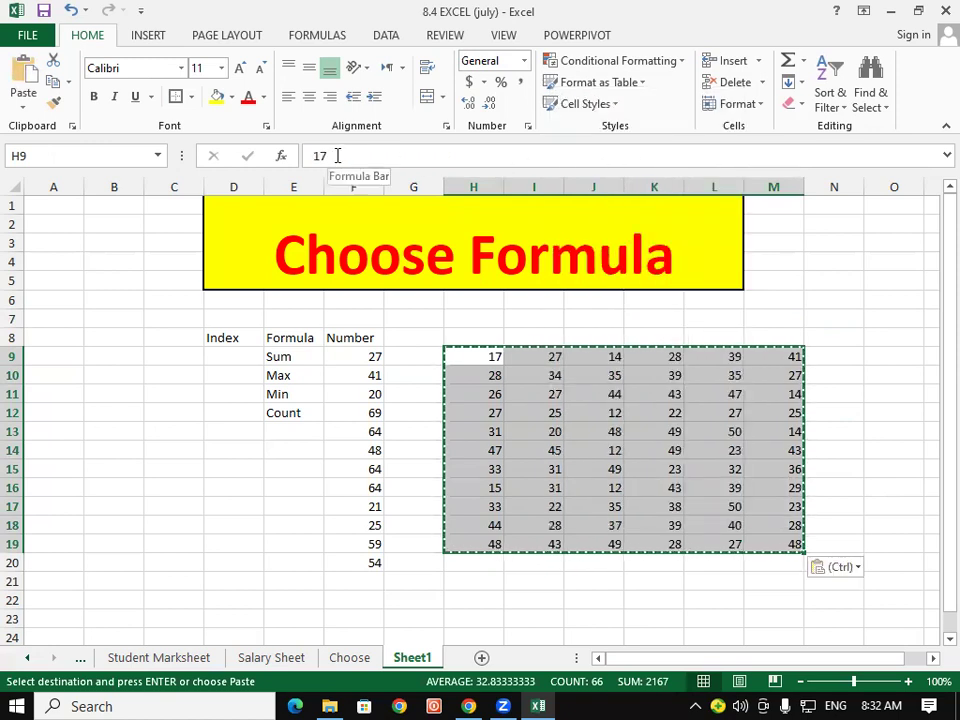
{"action": "left_click", "coordinate": [840, 393]}
{"action": "left_click", "coordinate": [836, 370]}
{"action": "key", "text": "ctrl+Up"}
{"action": "left_click", "coordinate": [836, 350]}
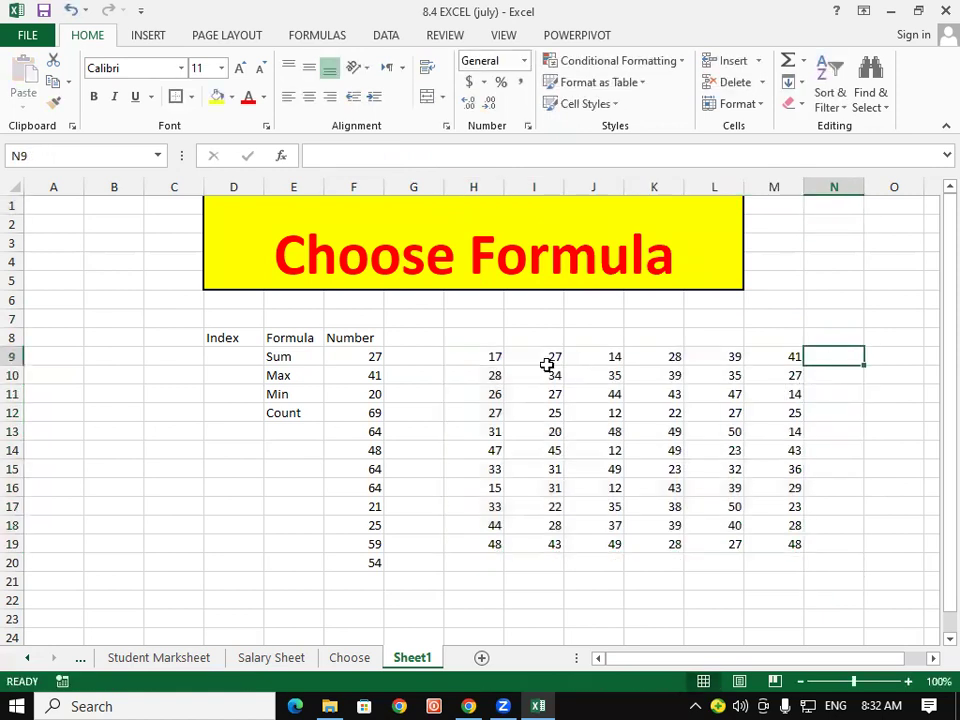
- Select the F9:F20 numbers, then select H9:M19 and delete its contents
{"action": "left_click", "coordinate": [343, 356]}
{"action": "left_click_drag", "start_coordinate": [348, 394], "coordinate": [358, 560]}
{"action": "left_click", "coordinate": [483, 361]}
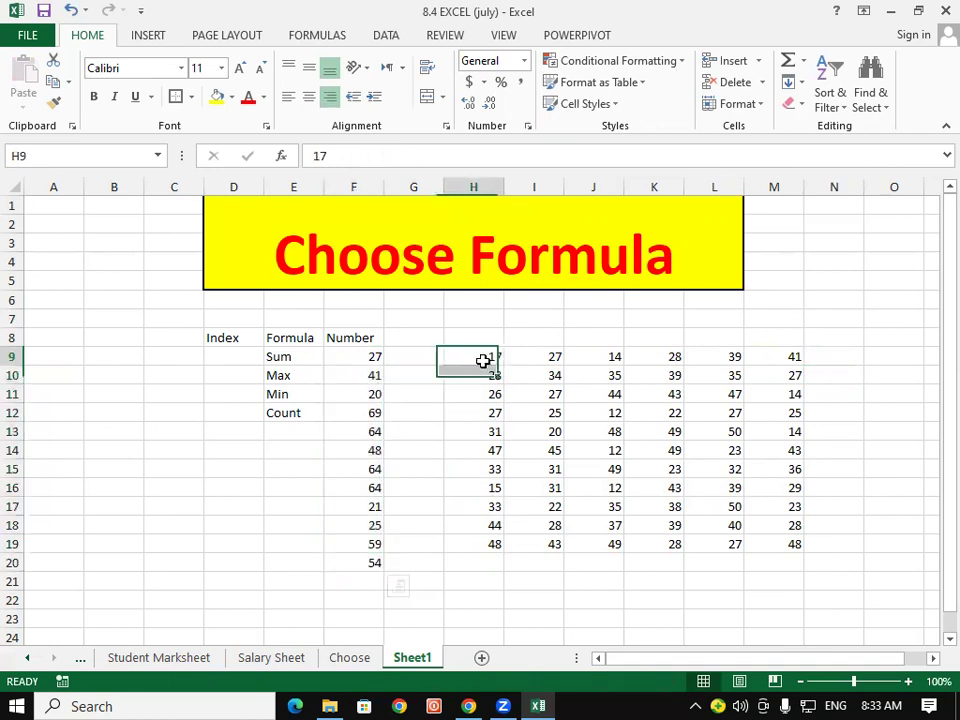
{"action": "left_click_drag", "start_coordinate": [483, 361], "coordinate": [786, 540]}
{"action": "key", "text": "Delete"}
{"action": "left_click", "coordinate": [593, 431]}
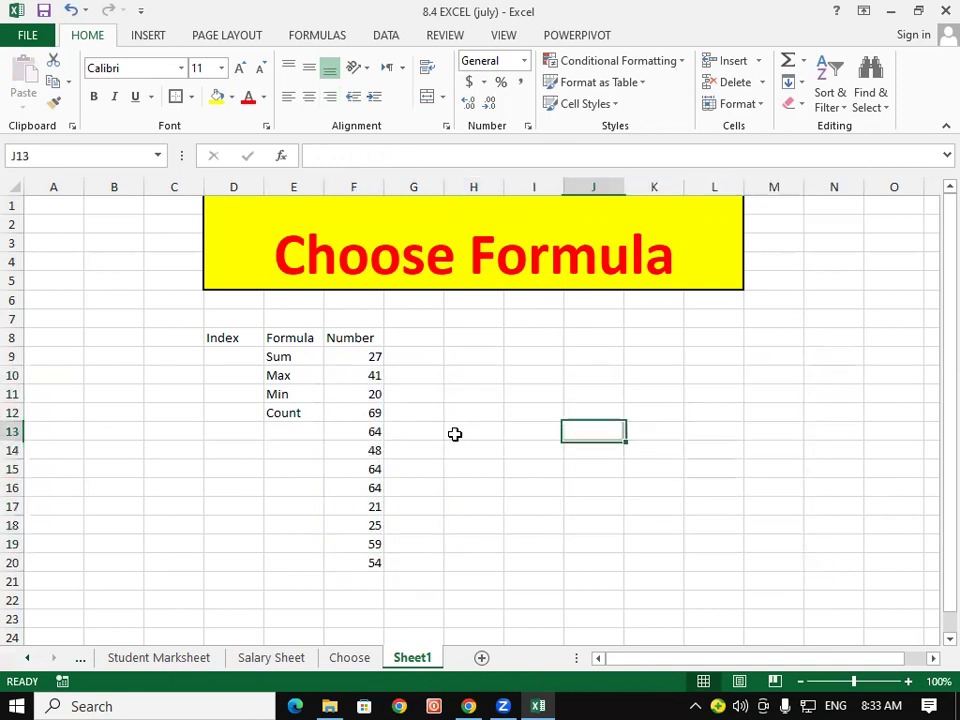
- Add Av in E13 below Count
{"action": "left_click", "coordinate": [300, 423]}
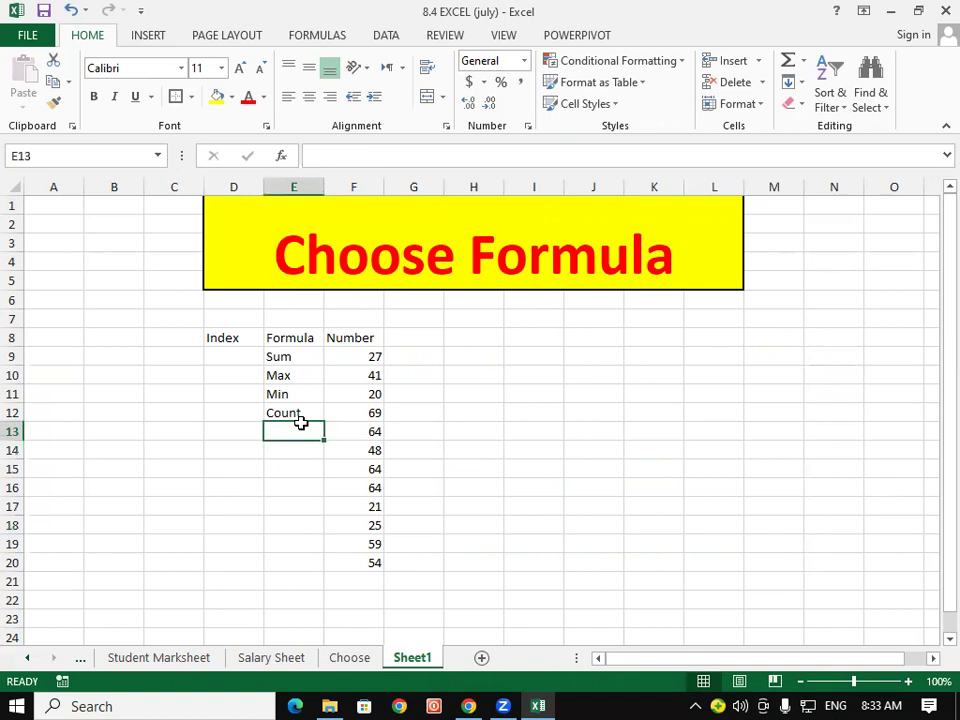
{"action": "type", "text": "Av"}
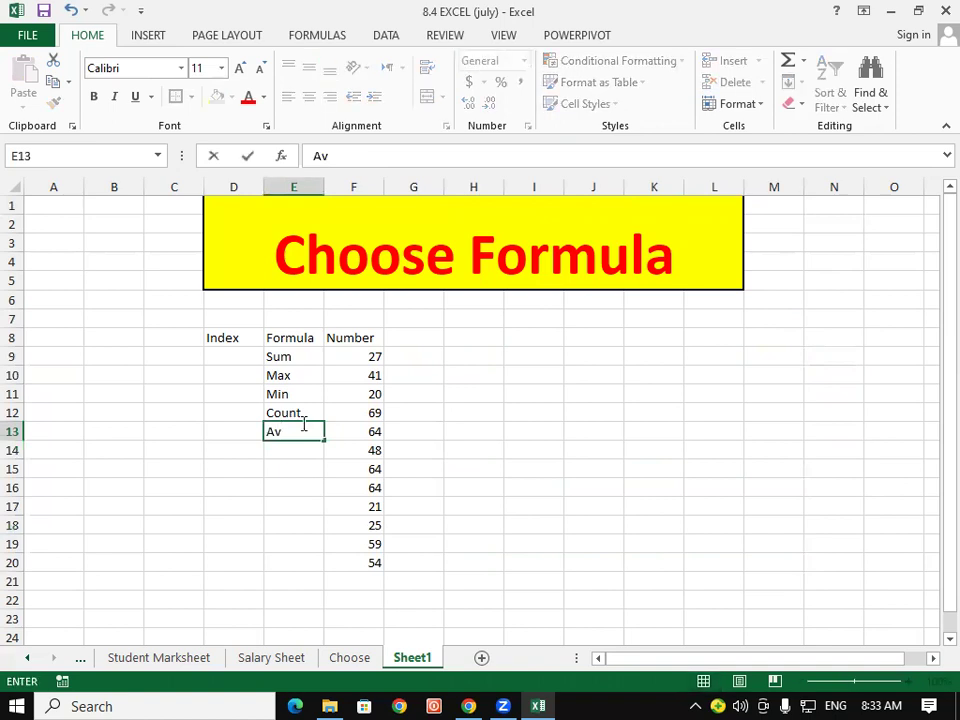
{"action": "left_click", "coordinate": [239, 352]}
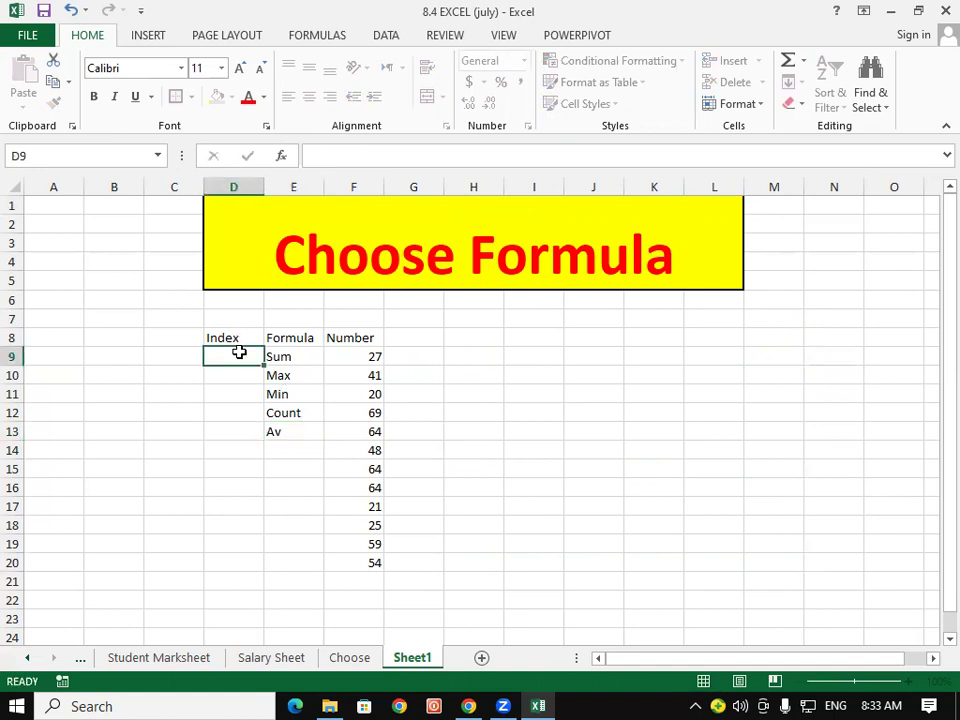
- Number the Index cells D9:D13 from 1 to 5
{"action": "type", "text": "1"}
{"action": "key", "text": "Return"}
{"action": "type", "text": "2"}
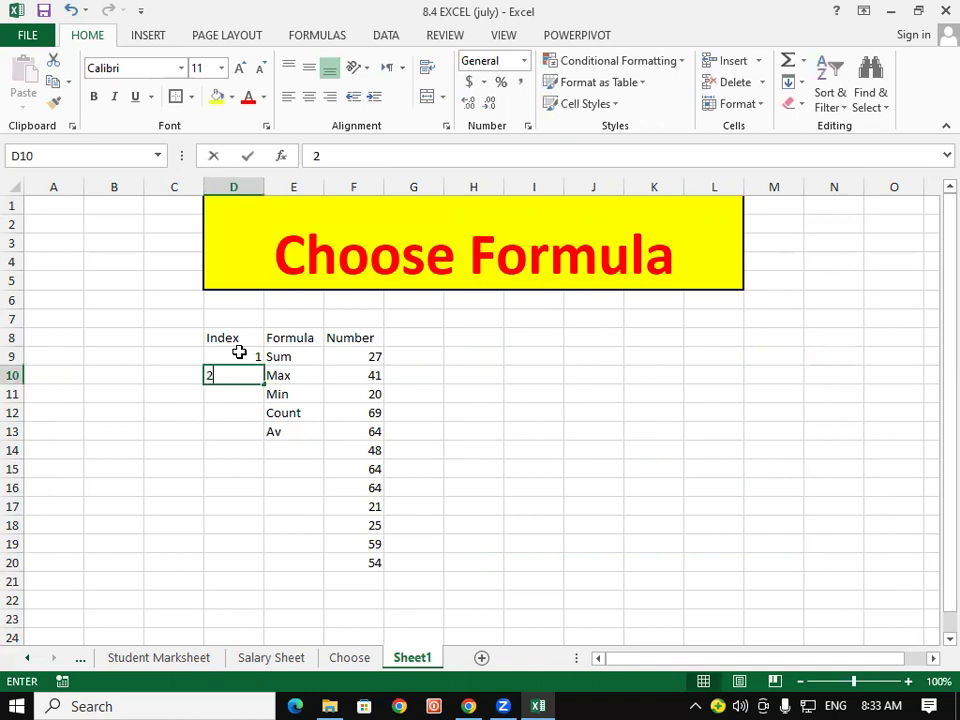
{"action": "key", "text": "Return"}
{"action": "type", "text": "3"}
{"action": "key", "text": "Return"}
{"action": "type", "text": "4"}
{"action": "key", "text": "Return"}
{"action": "type", "text": "5"}
{"action": "key", "text": "Return"}
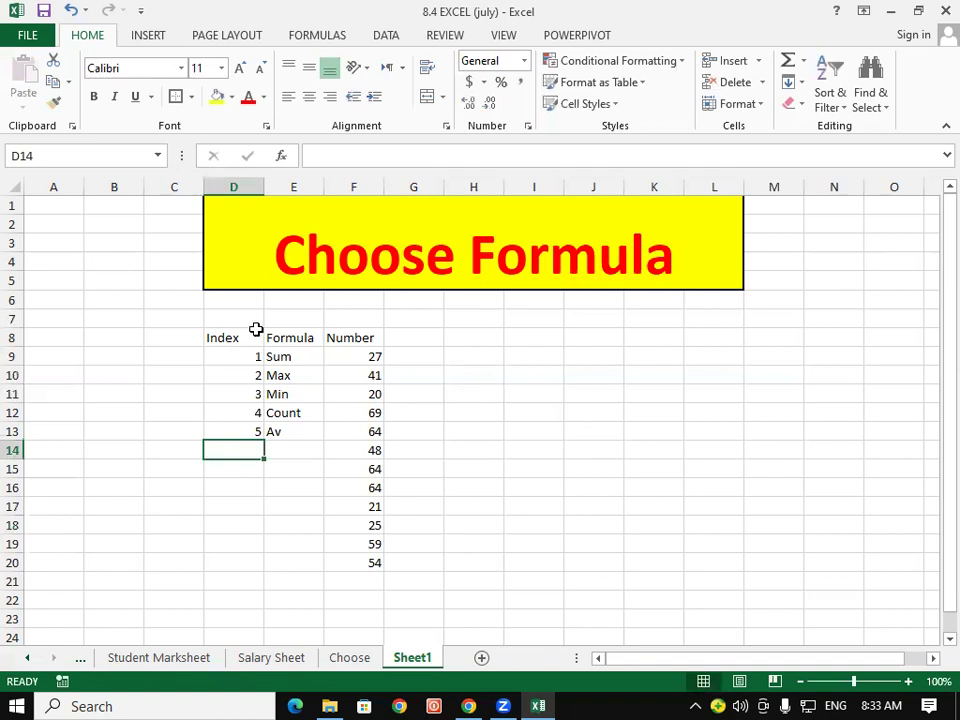
{"action": "mouse_move", "coordinate": [244, 334]}
{"action": "left_mouse_down"}
{"action": "mouse_move", "coordinate": [350, 430]}
{"action": "mouse_move", "coordinate": [365, 490]}
{"action": "mouse_move", "coordinate": [360, 445]}
{"action": "left_mouse_up"}
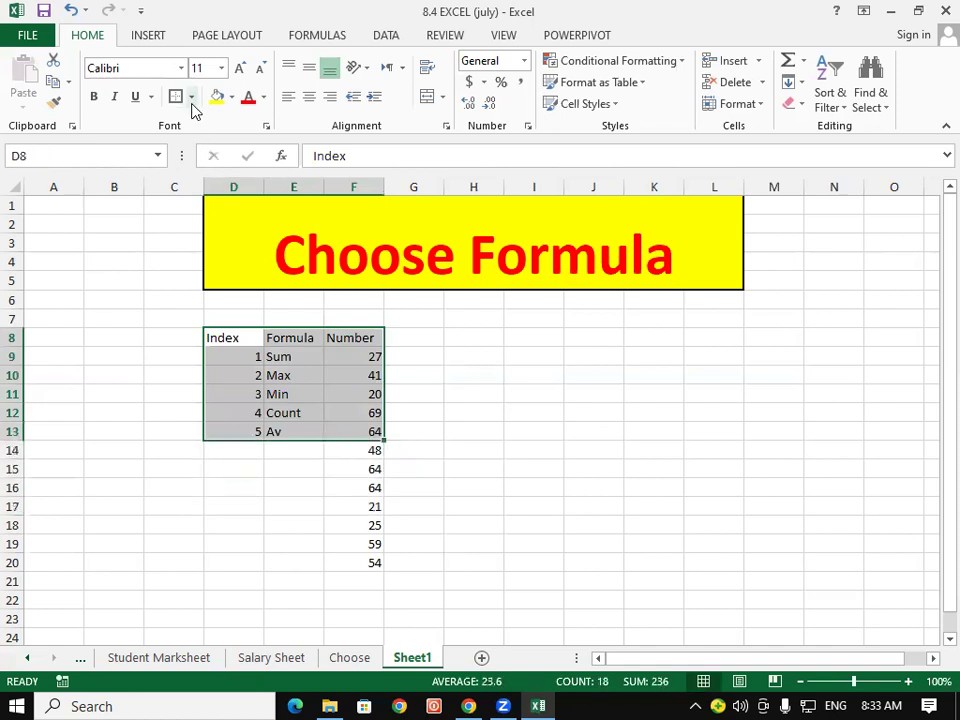
{"action": "left_click", "coordinate": [191, 96]}
{"action": "left_click", "coordinate": [220, 278]}
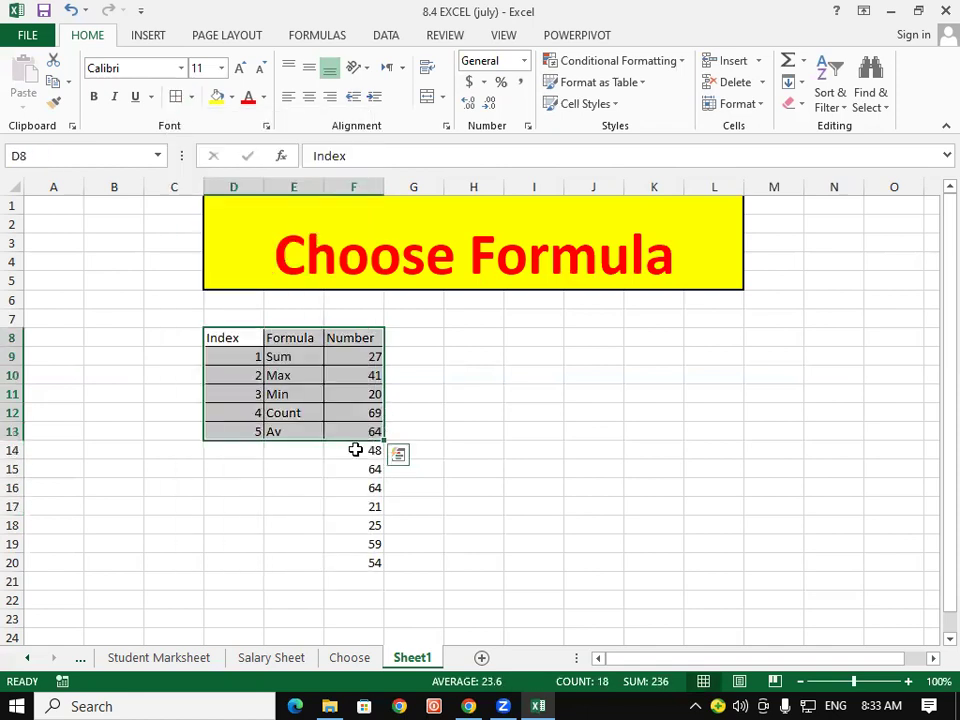
{"action": "left_click_drag", "start_coordinate": [356, 448], "coordinate": [365, 562]}
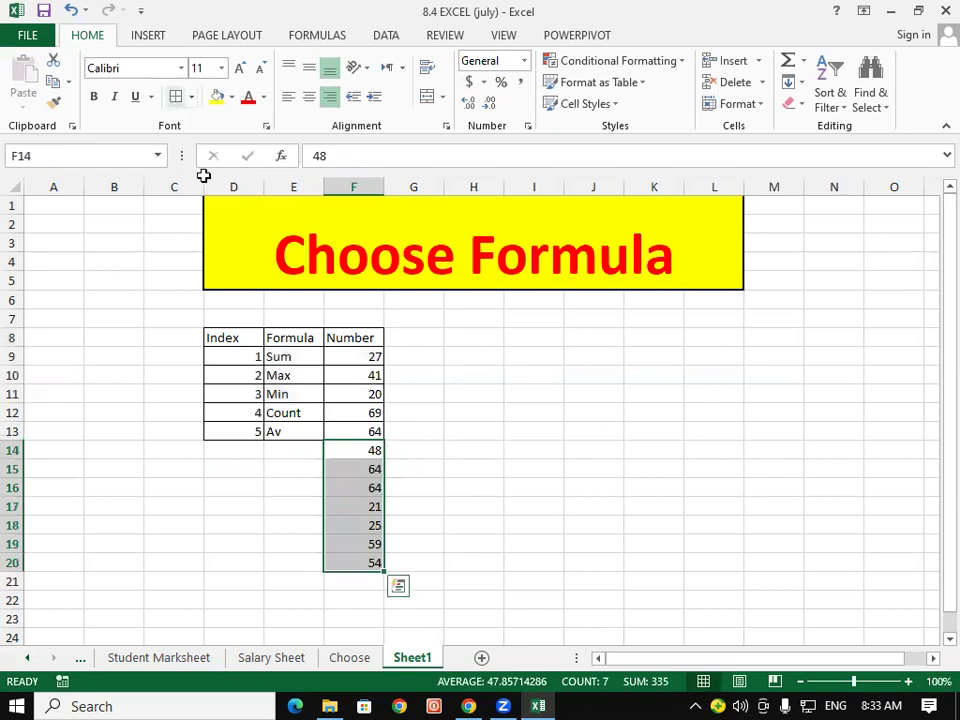
{"action": "left_click", "coordinate": [441, 449]}
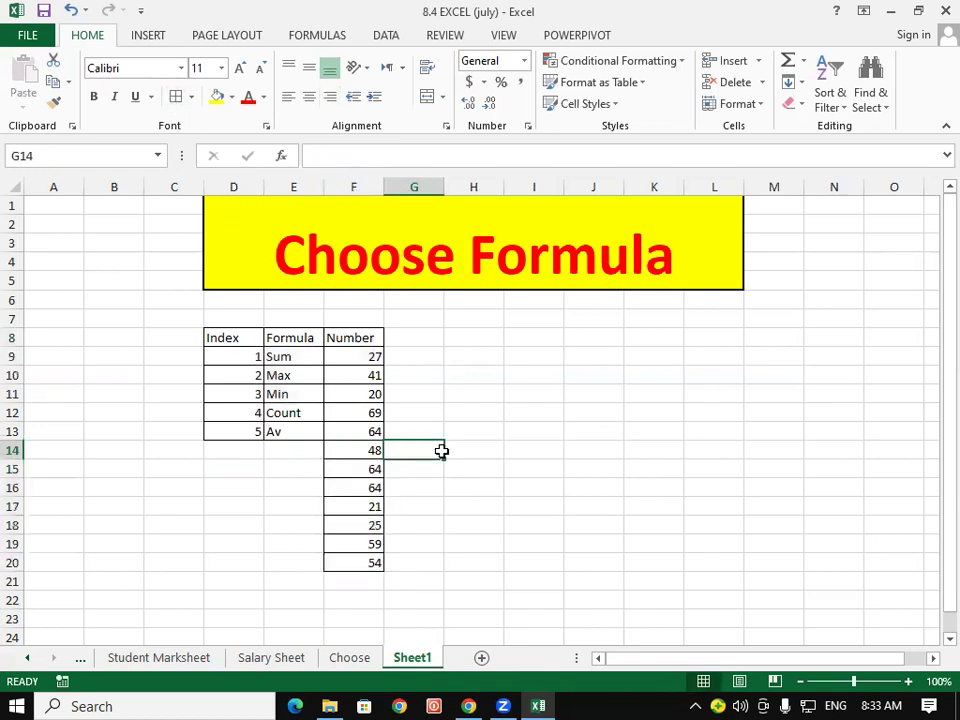
{"action": "left_click_drag", "start_coordinate": [362, 357], "coordinate": [371, 559]}
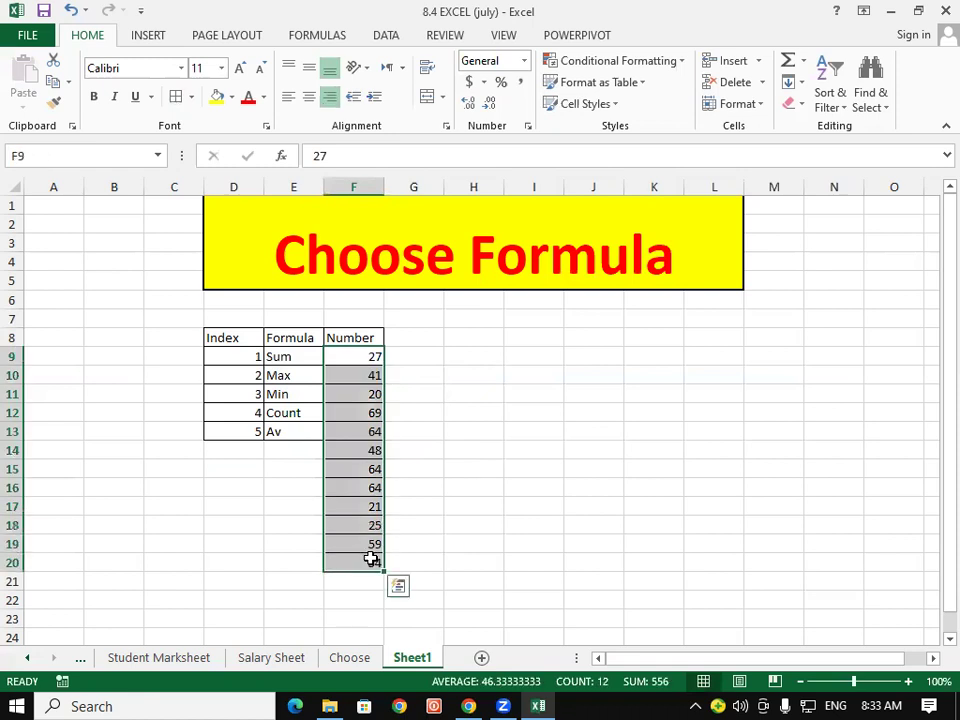
{"action": "mouse_move", "coordinate": [246, 339]}
{"action": "left_mouse_down"}
{"action": "mouse_move", "coordinate": [296, 383]}
{"action": "mouse_move", "coordinate": [296, 431]}
{"action": "left_mouse_up"}
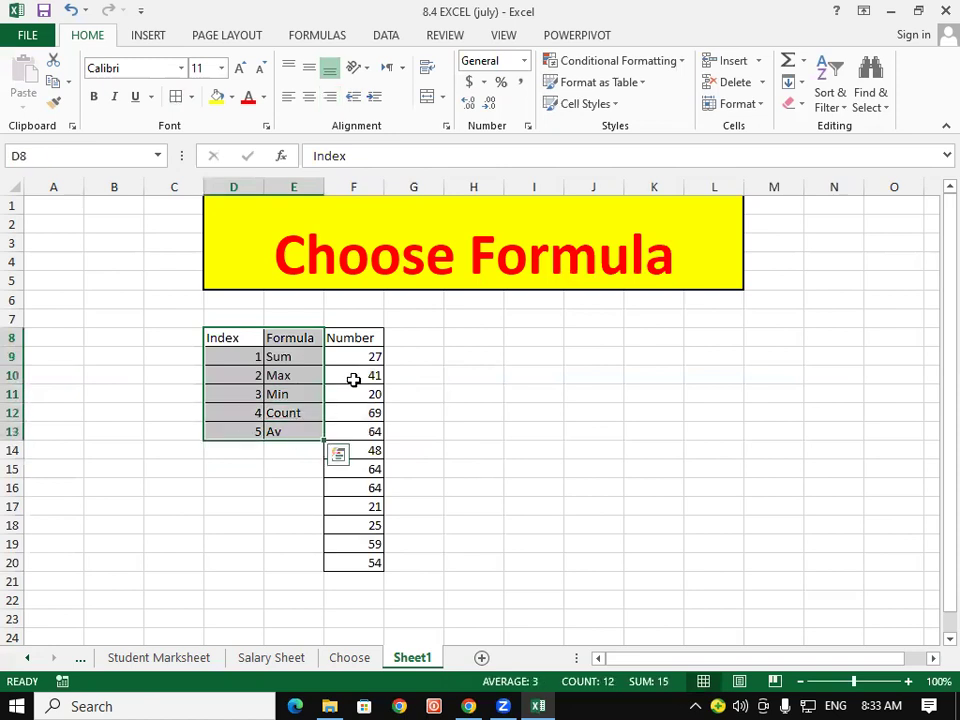
{"action": "mouse_move", "coordinate": [350, 338]}
{"action": "left_mouse_down"}
{"action": "mouse_move", "coordinate": [355, 608]}
{"action": "mouse_move", "coordinate": [321, 540]}
{"action": "left_mouse_up"}
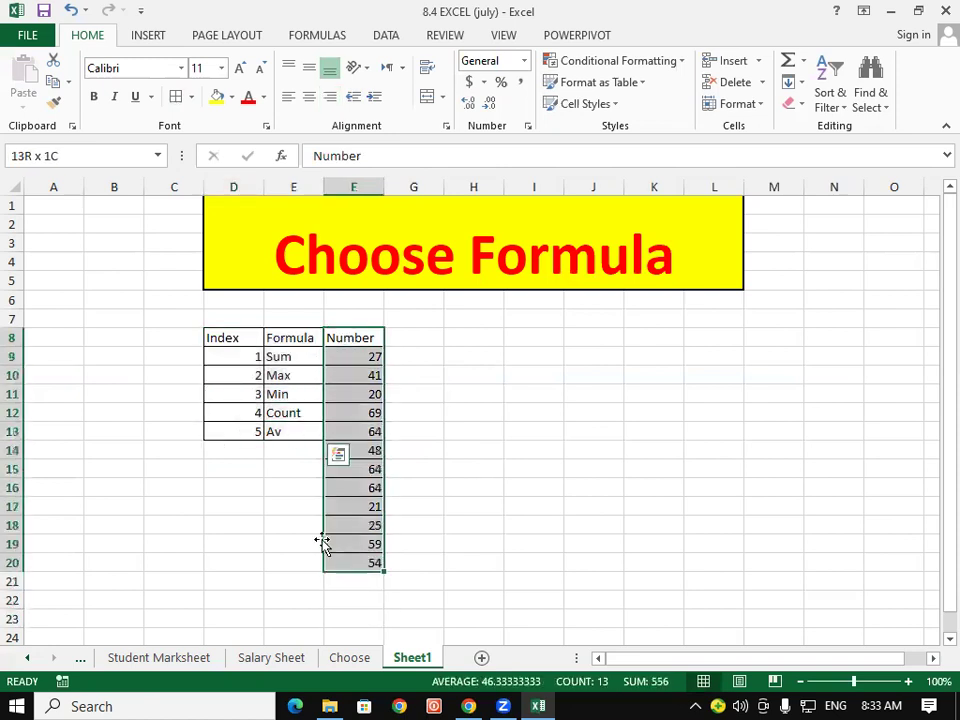
{"action": "left_click_drag", "start_coordinate": [250, 340], "coordinate": [297, 431]}
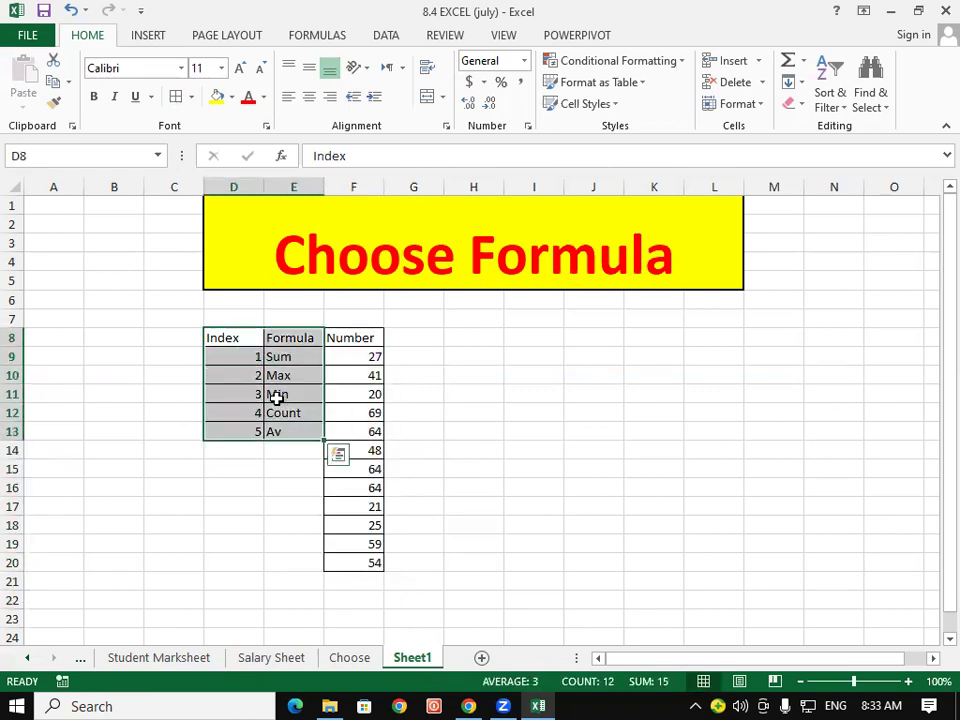
{"action": "left_click", "coordinate": [255, 343]}
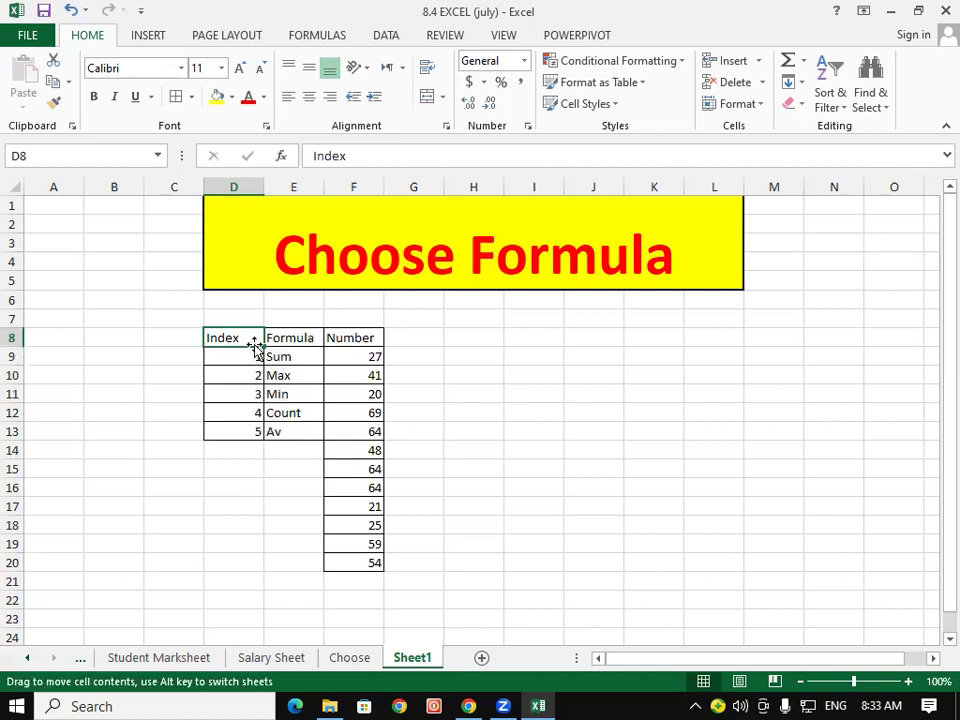
{"action": "mouse_move", "coordinate": [246, 334]}
{"action": "left_mouse_down"}
{"action": "mouse_move", "coordinate": [276, 375]}
{"action": "mouse_move", "coordinate": [279, 431]}
{"action": "left_mouse_up"}
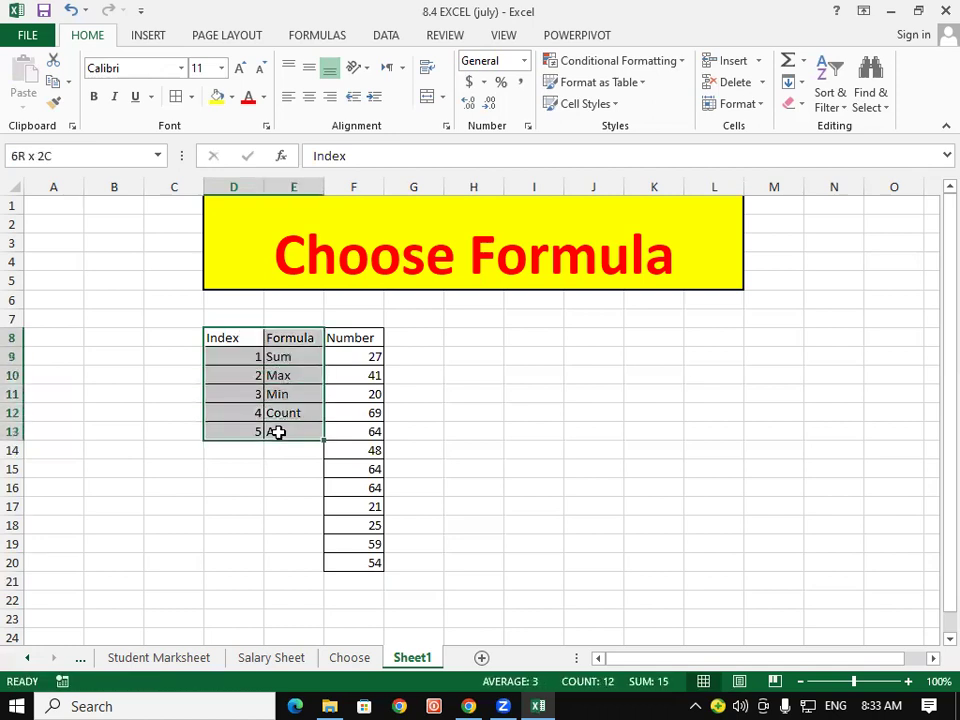
{"action": "left_click", "coordinate": [472, 377]}
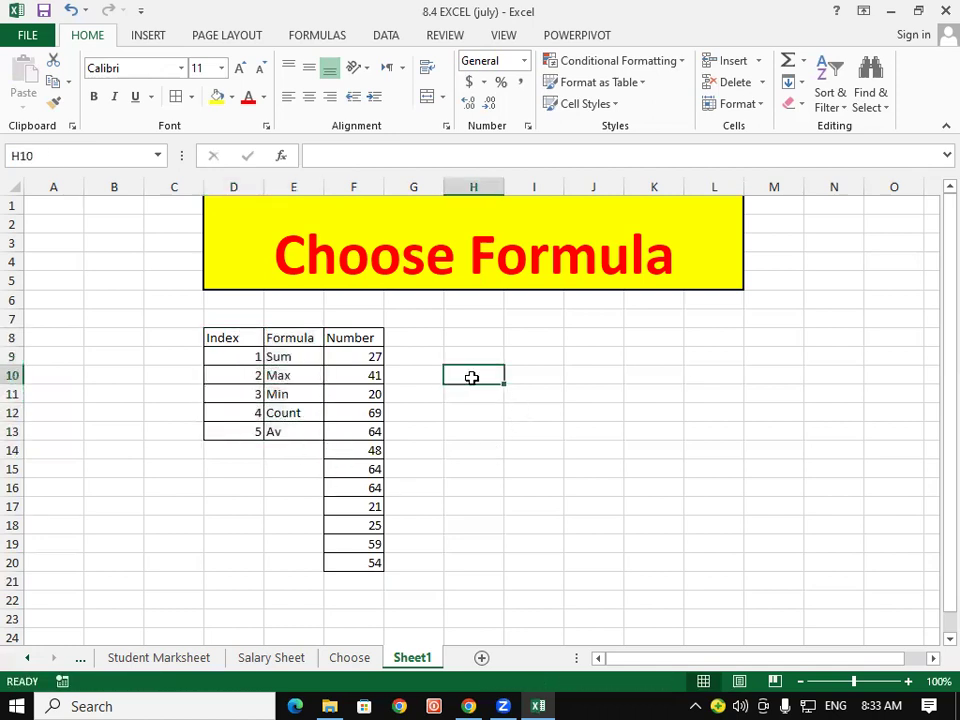
- Type Index in H10, Result in I10, and the index value 1 in H11
{"action": "type", "text": "Index"}
{"action": "key", "text": "Tab"}
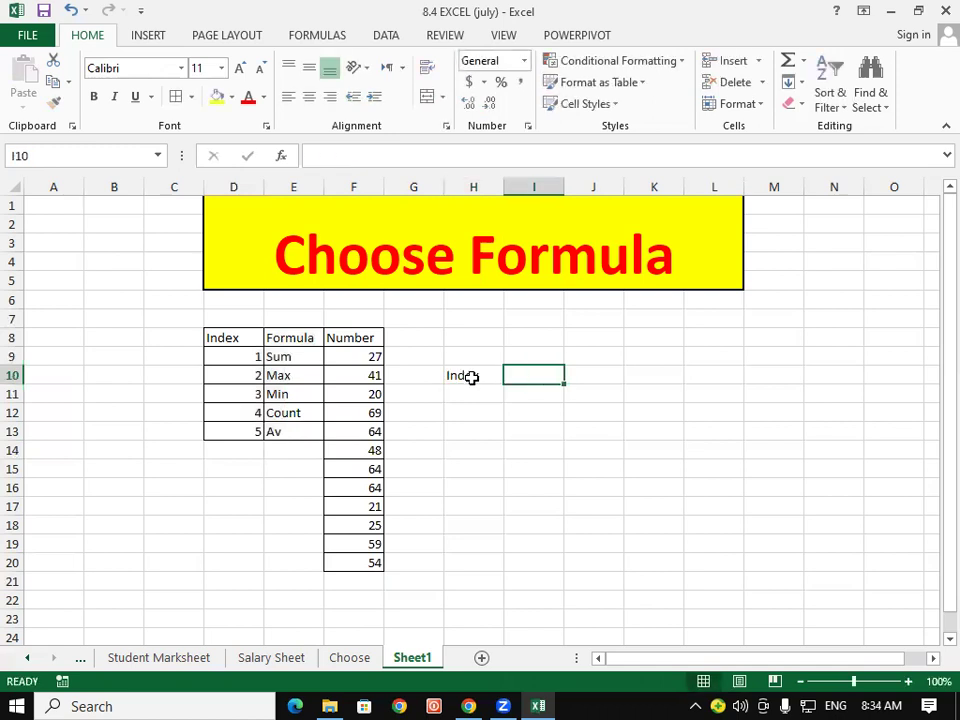
{"action": "type", "text": "Result"}
{"action": "key", "text": "Return"}
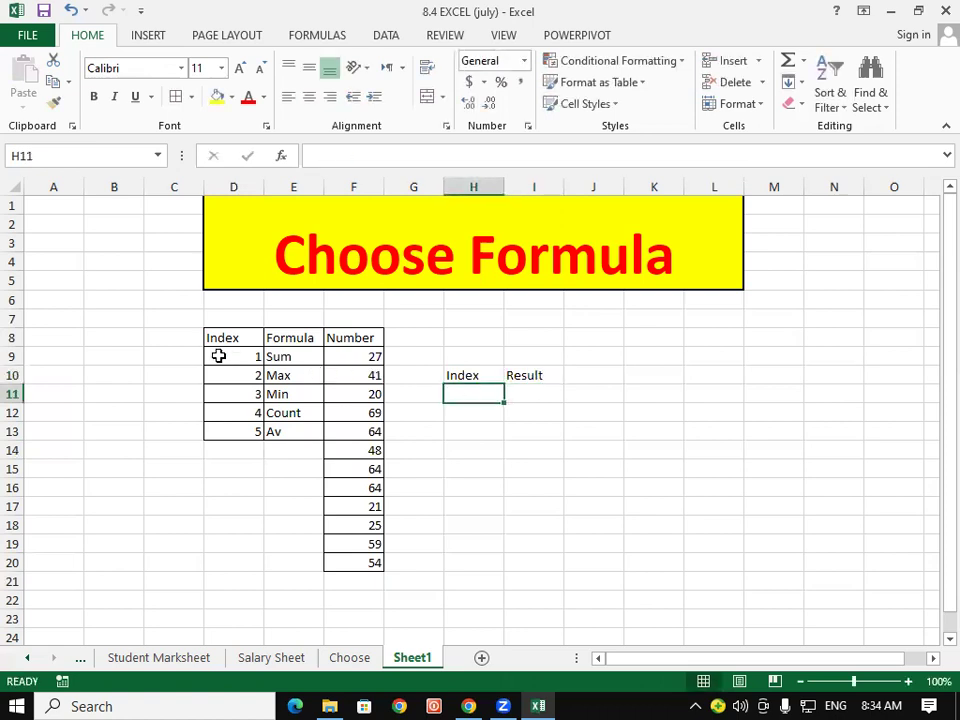
{"action": "type", "text": "1"}
{"action": "key", "text": "Tab"}
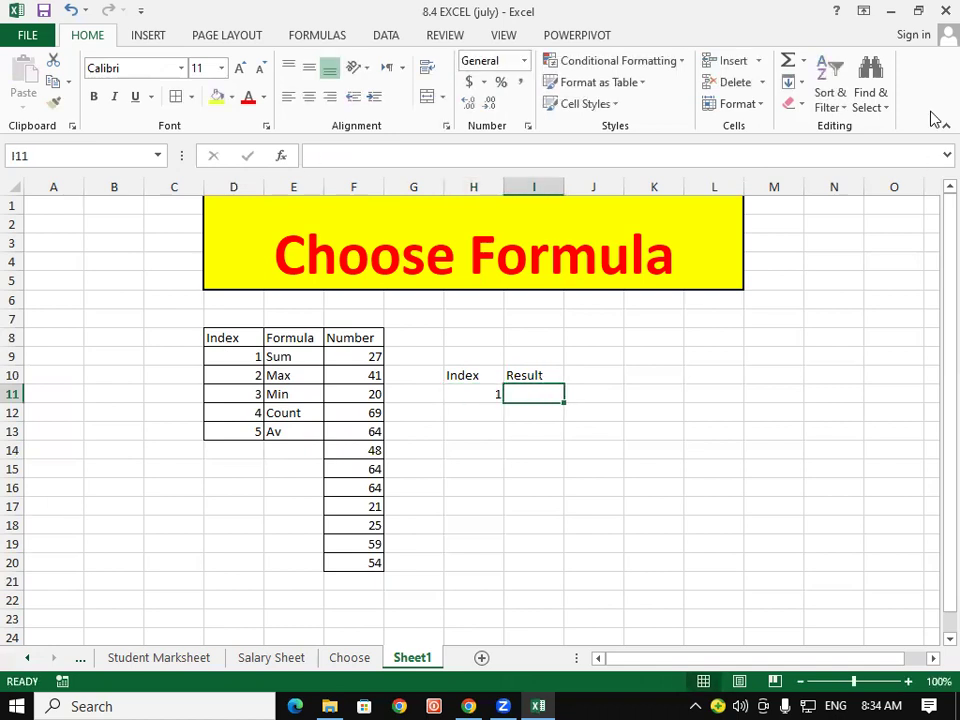
- Start typing =CHOOSE(H11,SUM( in I11, with H11 as the index
{"action": "type", "text": "="}
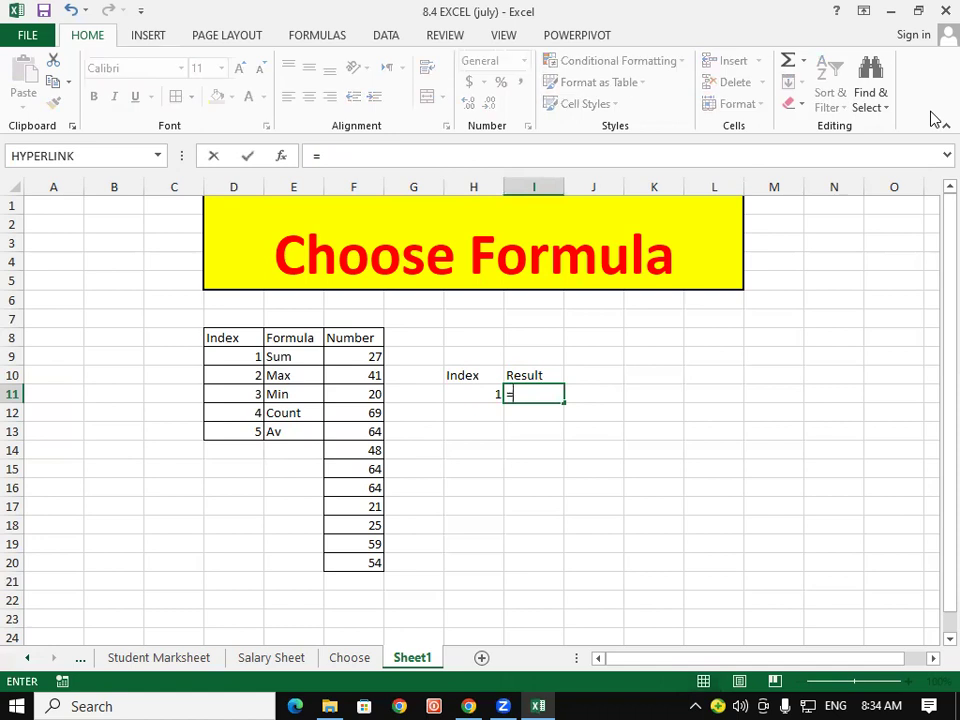
{"action": "type", "text": "cho"}
{"action": "key", "text": "Tab"}
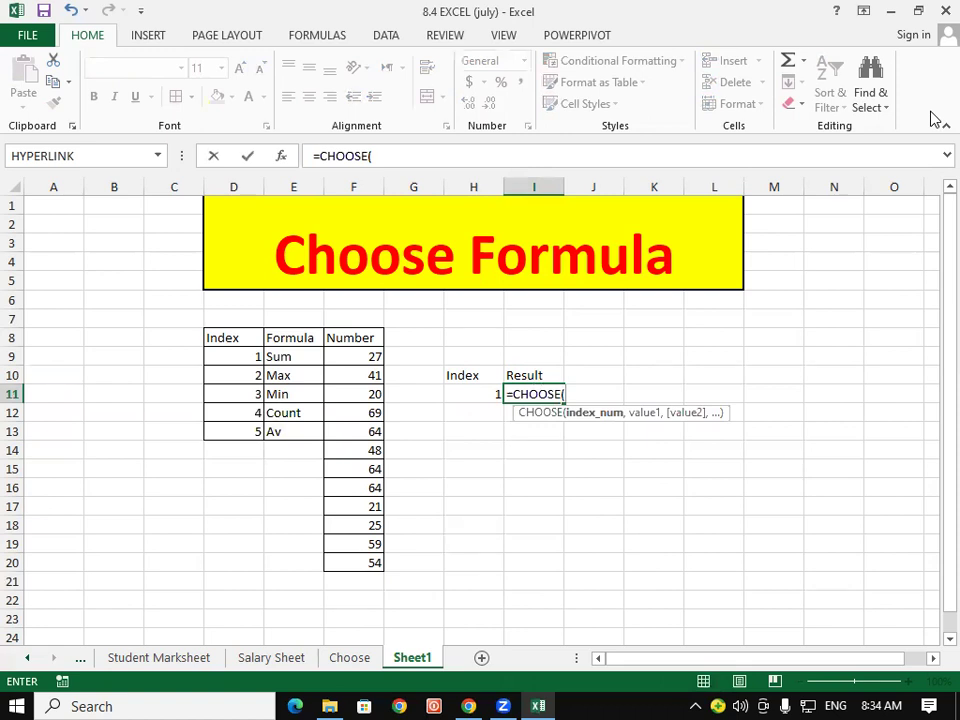
{"action": "left_click", "coordinate": [476, 394]}
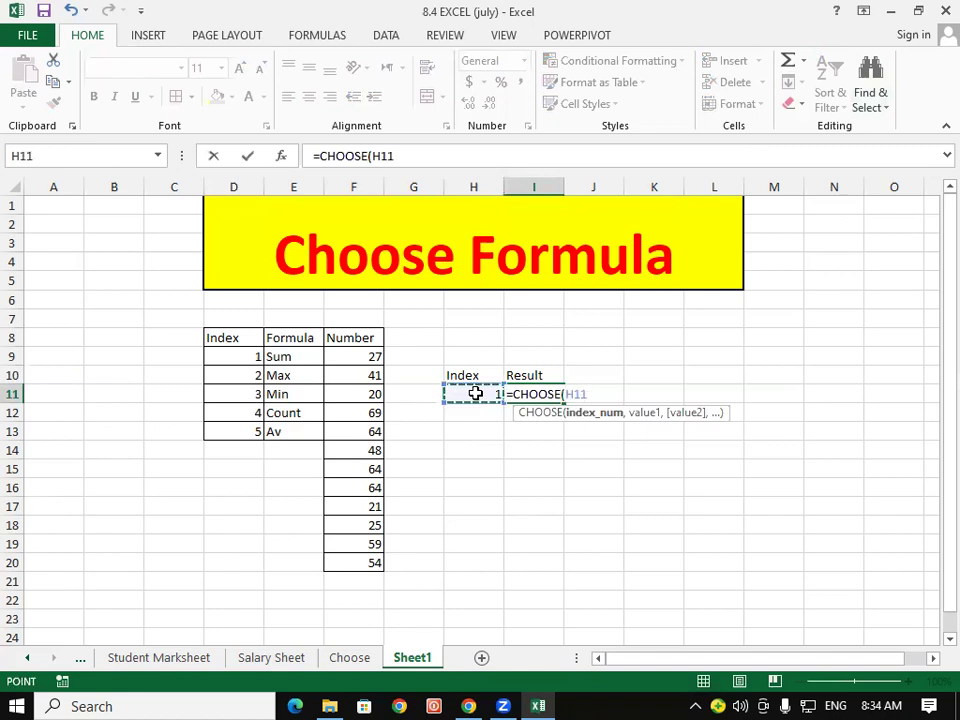
{"action": "type", "text": ","}
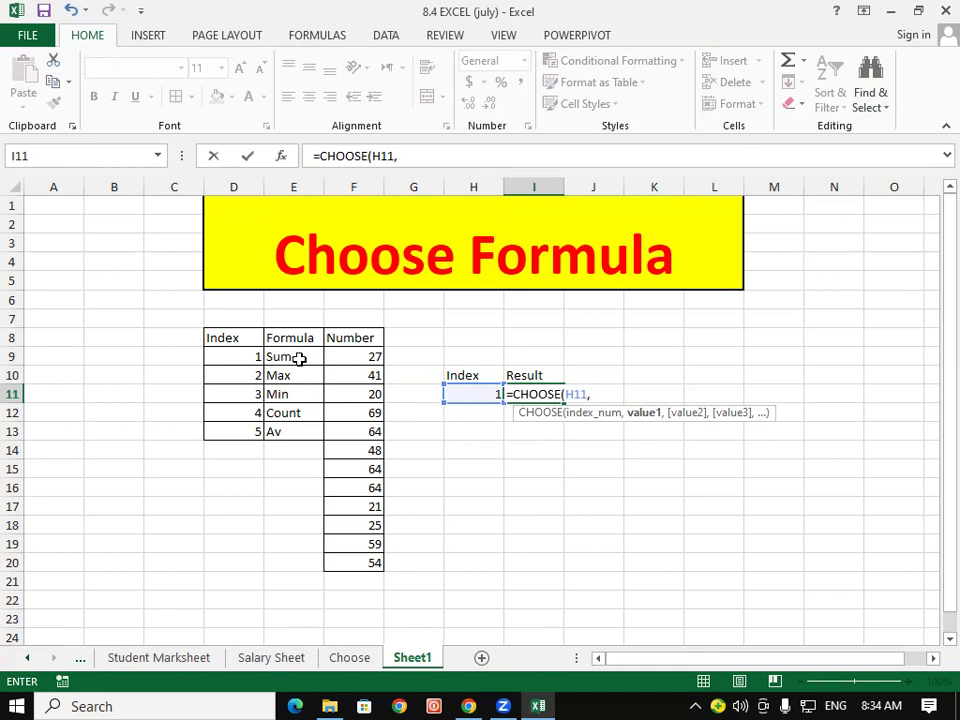
{"action": "type", "text": "sum"}
{"action": "key", "text": "Tab"}
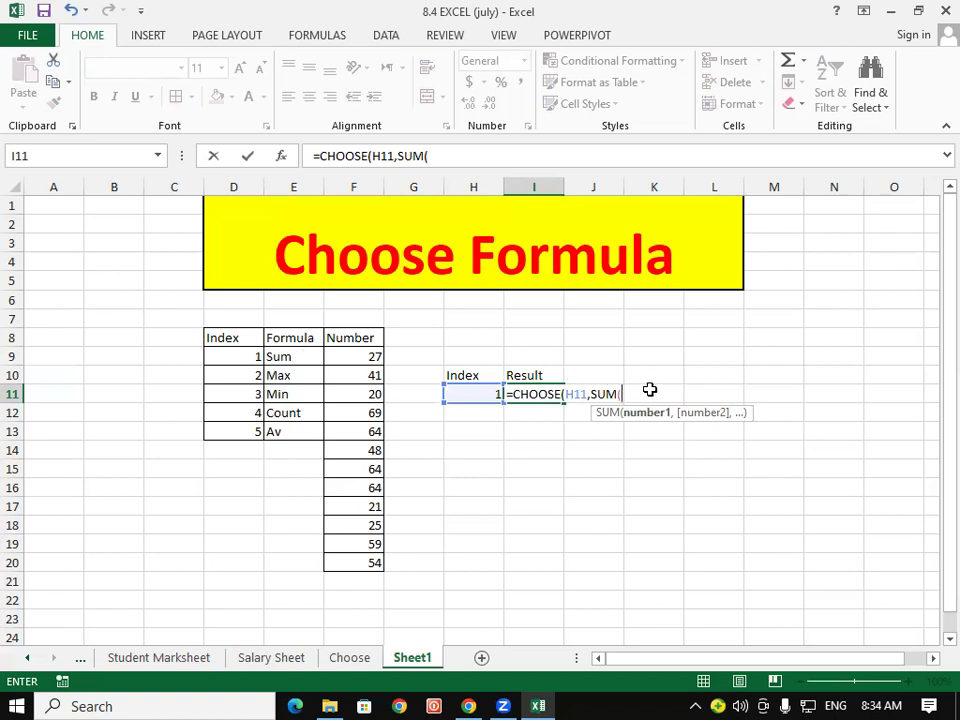
- Add SUM(F9:F20) and MAX(F9:F20) as options in the CHOOSE formula in I11
{"action": "left_click", "coordinate": [361, 358]}
{"action": "left_click_drag", "start_coordinate": [361, 358], "coordinate": [364, 566]}
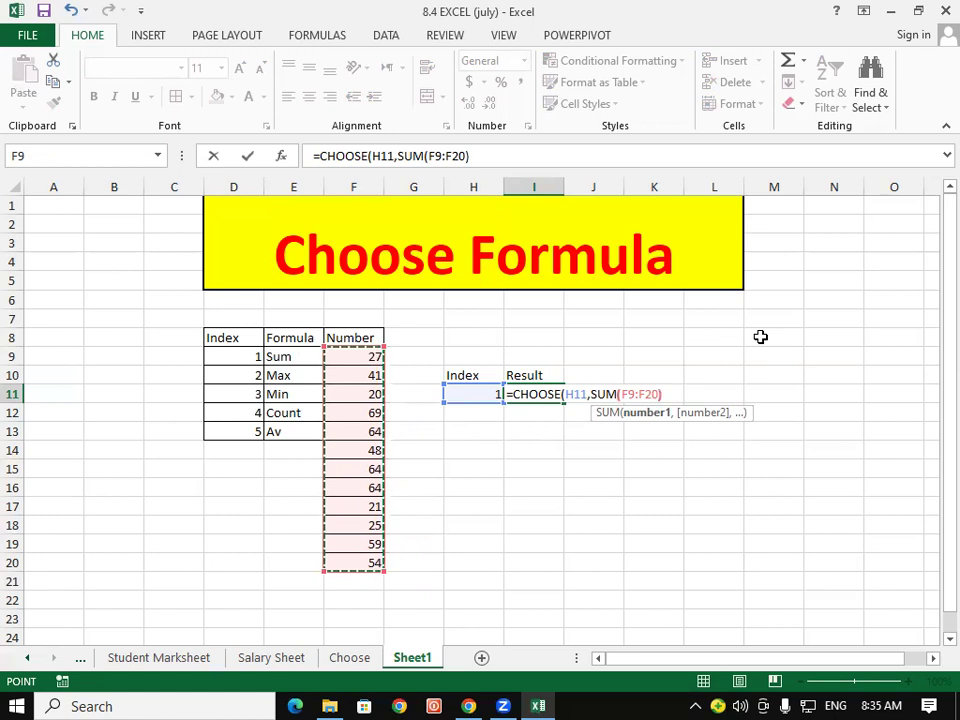
{"action": "type", "text": "),"}
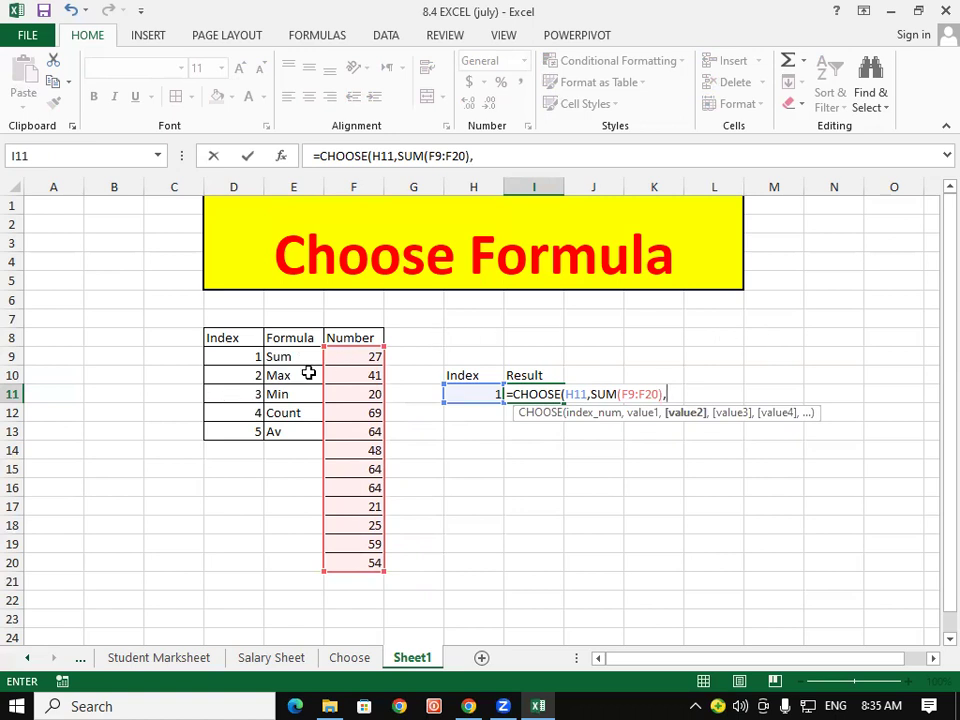
{"action": "type", "text": "max"}
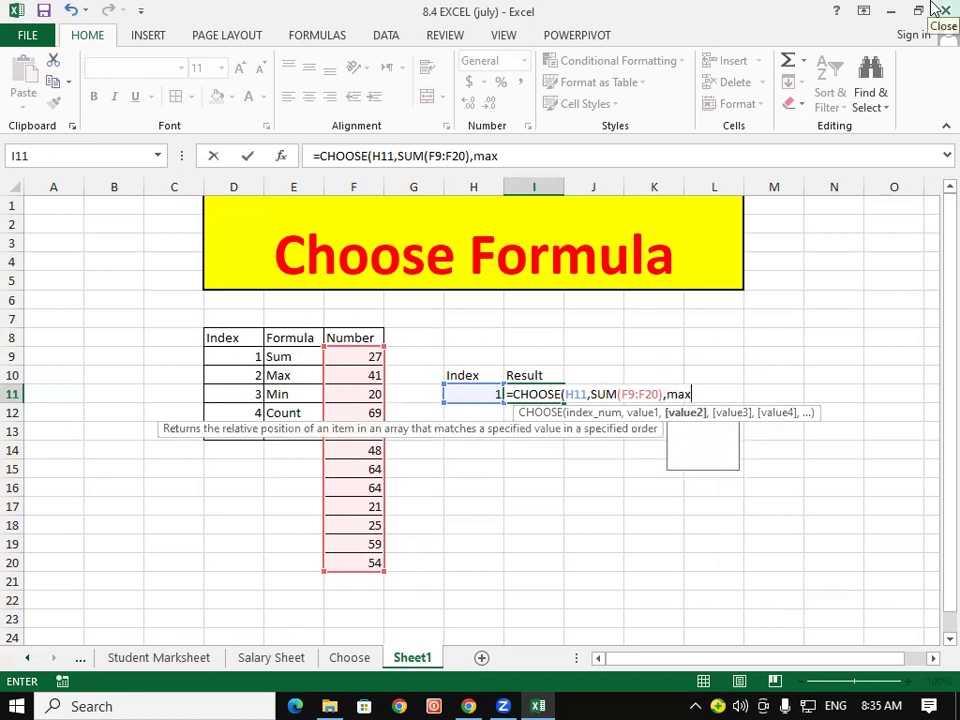
{"action": "key", "text": "Tab"}
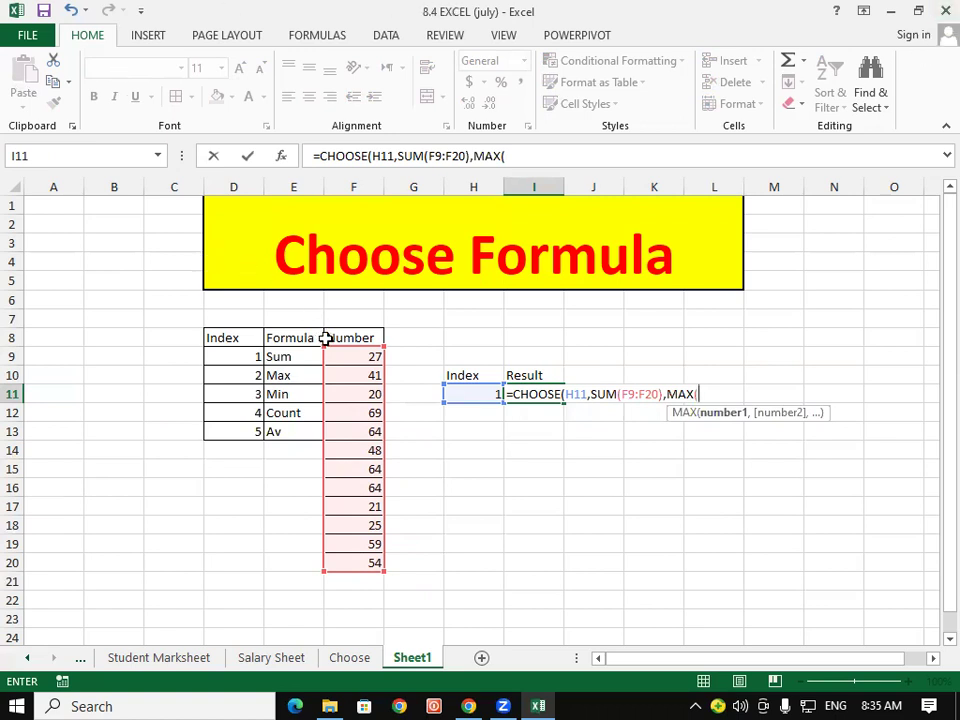
{"action": "left_click_drag", "start_coordinate": [354, 356], "coordinate": [364, 566]}
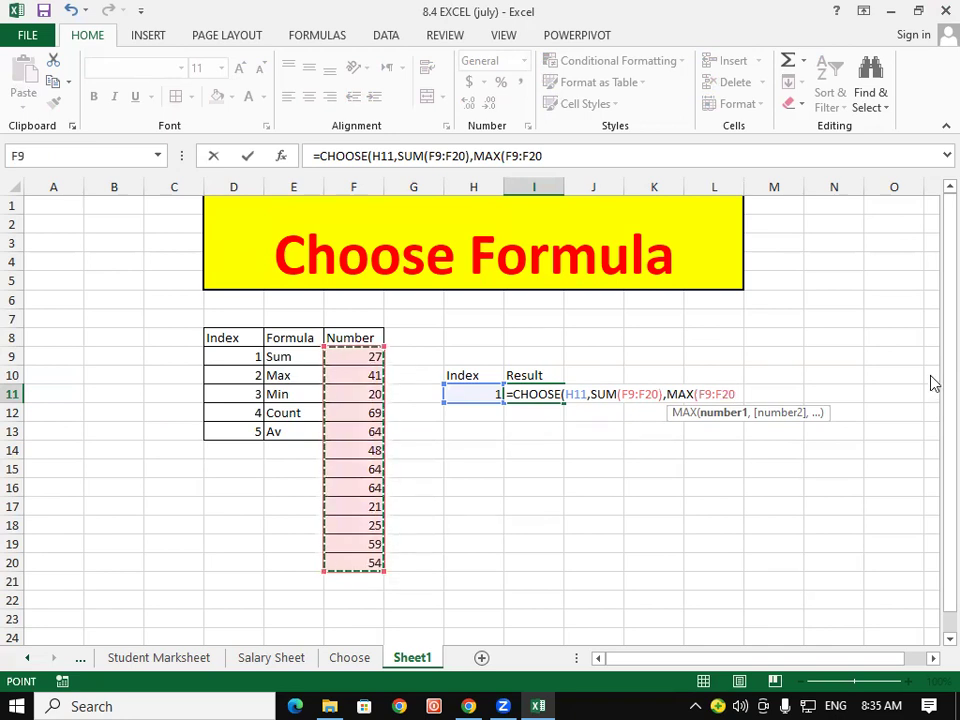
- Begin the MIN option over the range F9:F20
{"action": "type", "text": ")"}
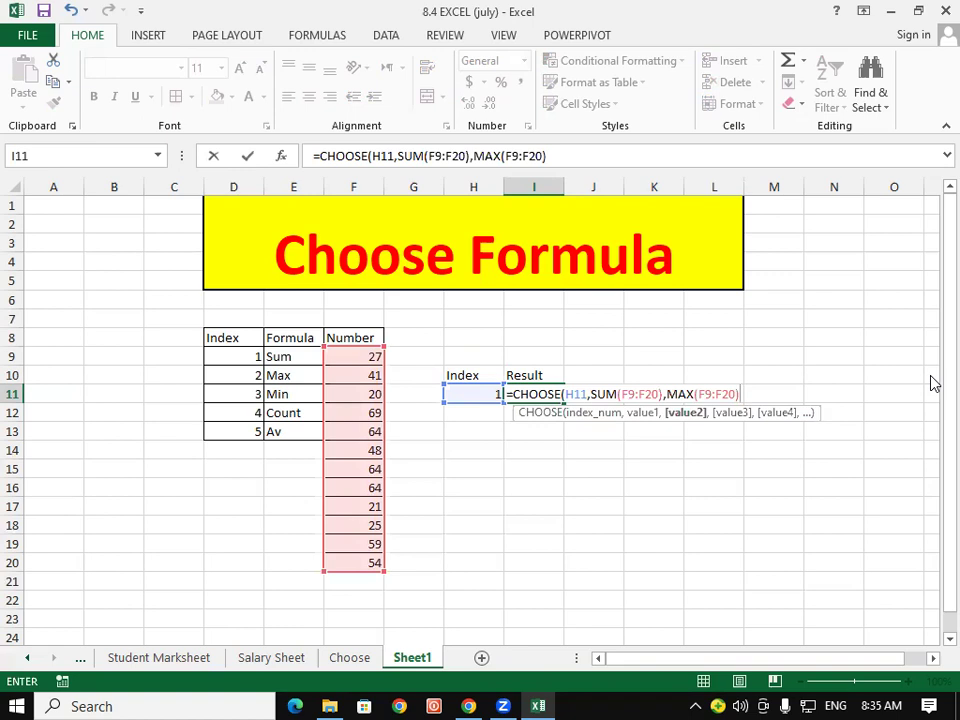
{"action": "type", "text": ","}
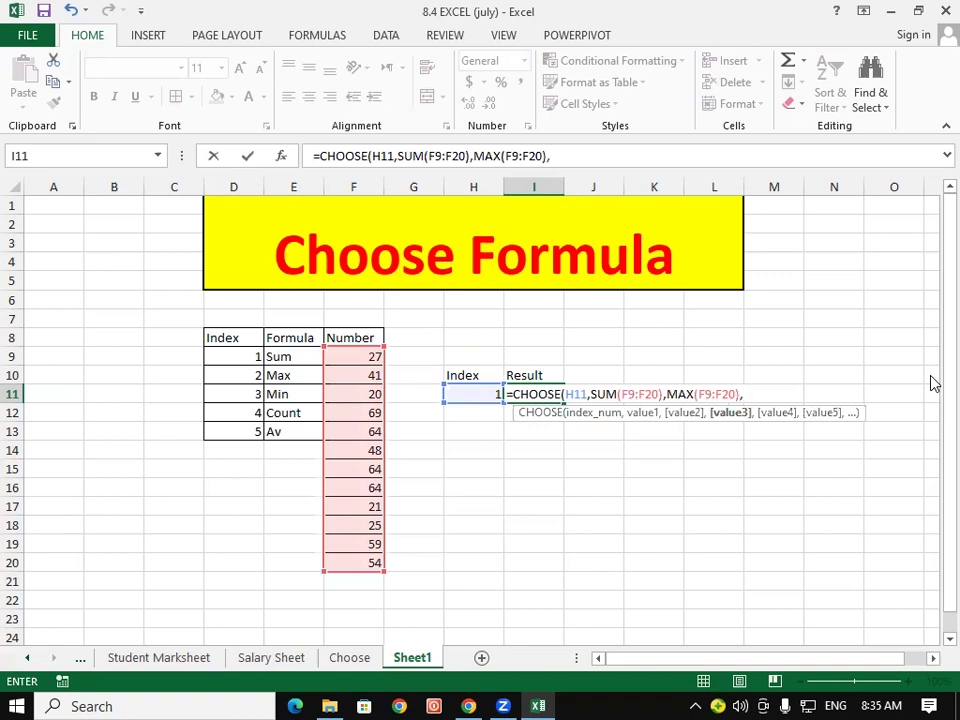
{"action": "type", "text": "min"}
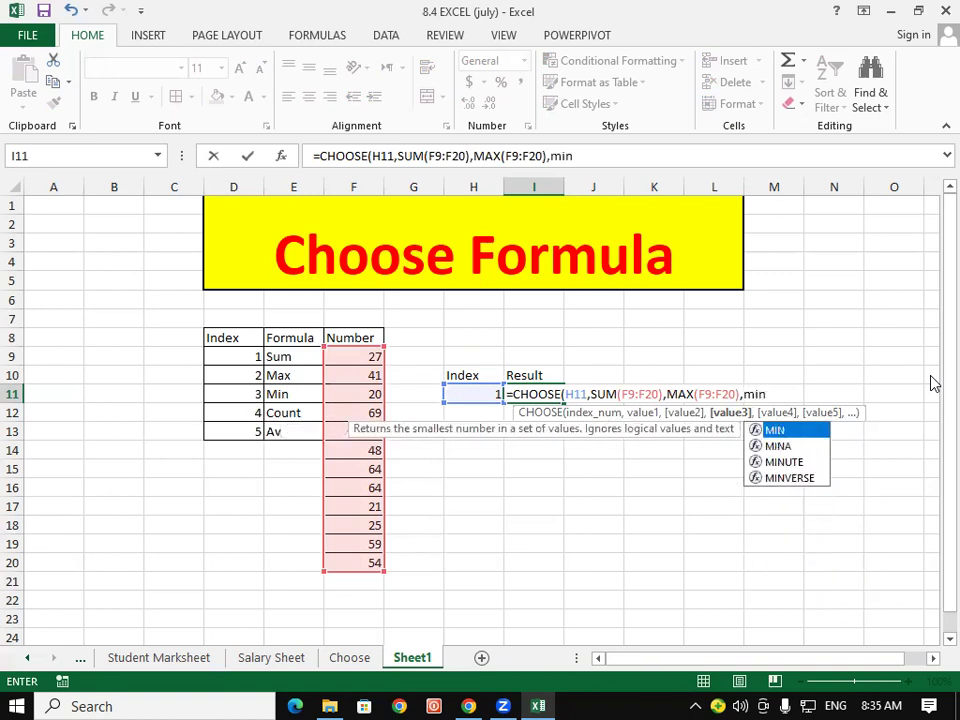
{"action": "key", "text": "Tab"}
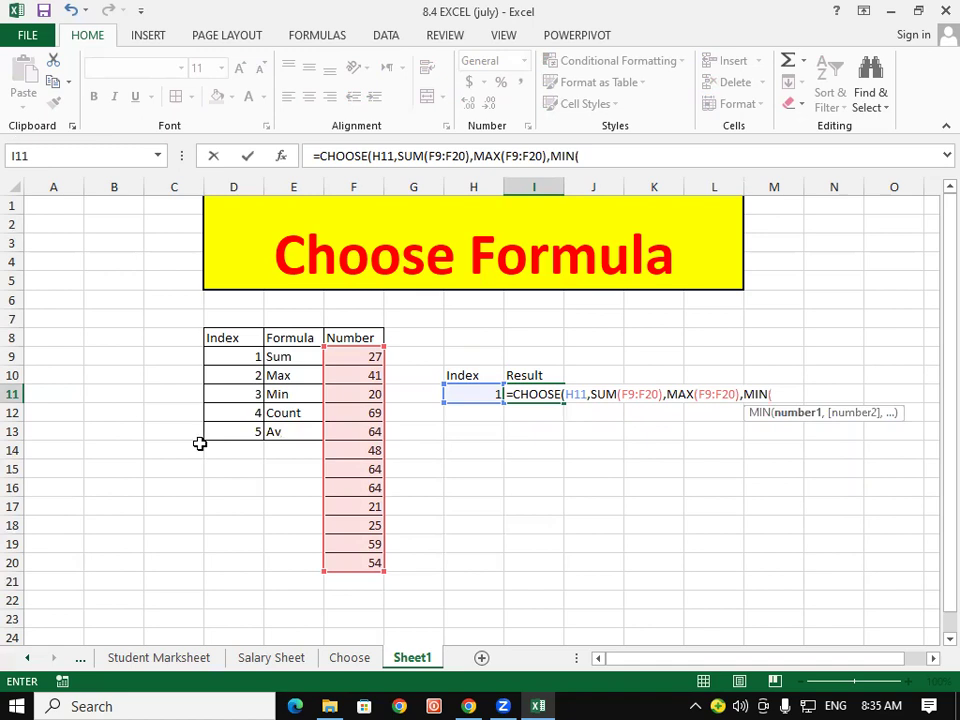
{"action": "mouse_move", "coordinate": [356, 362]}
{"action": "left_mouse_down"}
{"action": "mouse_move", "coordinate": [367, 583]}
{"action": "mouse_move", "coordinate": [354, 566]}
{"action": "left_mouse_up"}
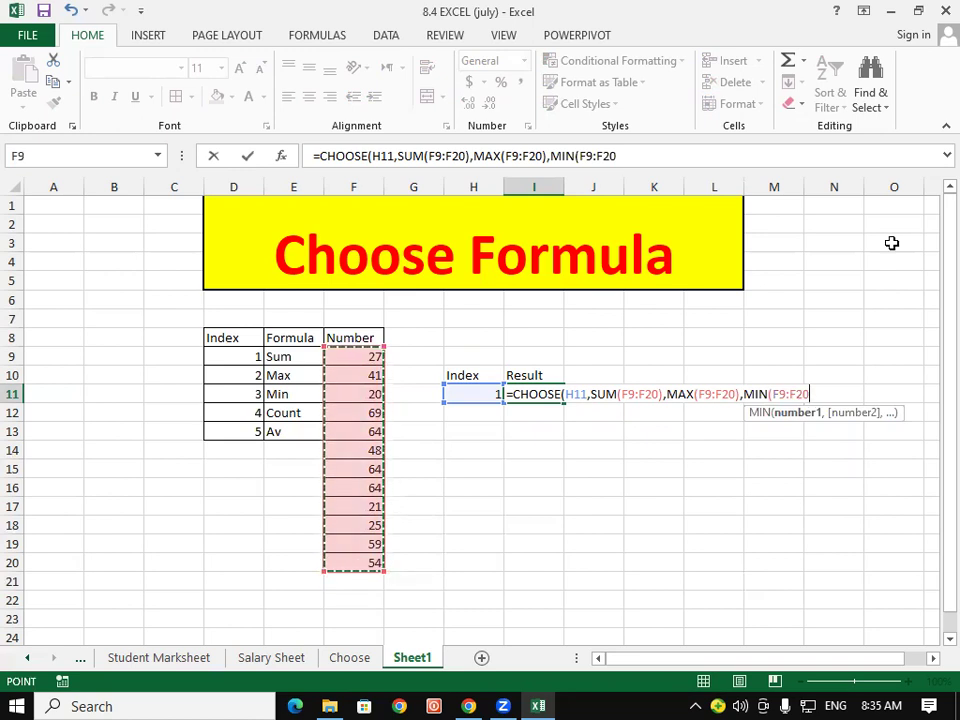
- Close MIN, remove the stray 000 and add COUNT(F9:F20) as the next option
{"action": "type", "text": ")000,"}
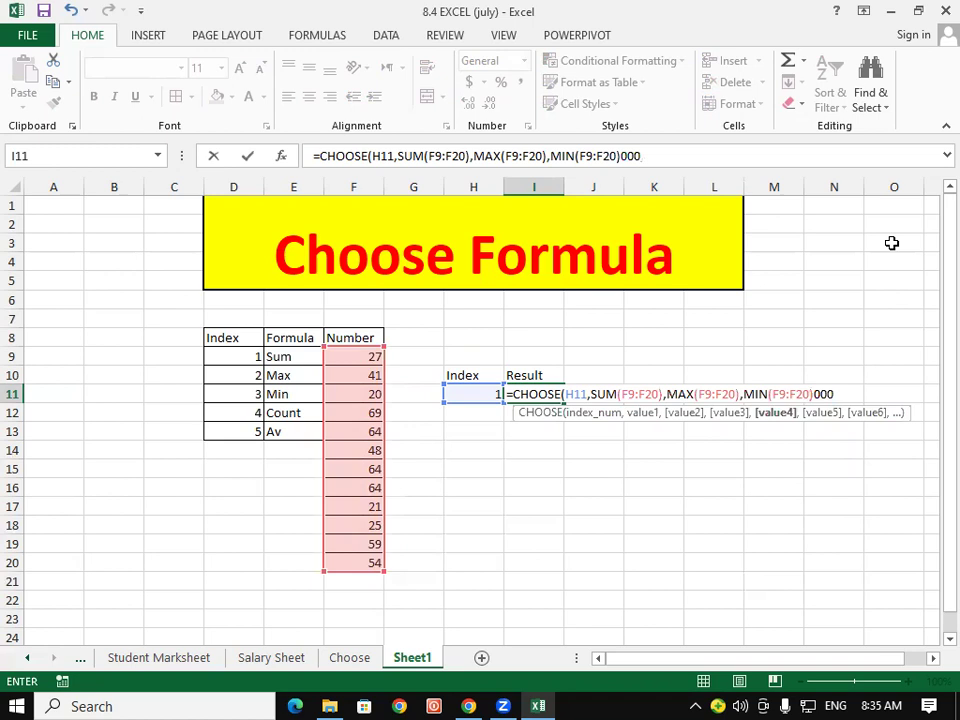
{"action": "key", "text": "BackSpace"}
{"action": "key", "text": "BackSpace"}
{"action": "key", "text": "BackSpace"}
{"action": "type", "text": ","}
{"action": "type", "text": "count"}
{"action": "key", "text": "Tab"}
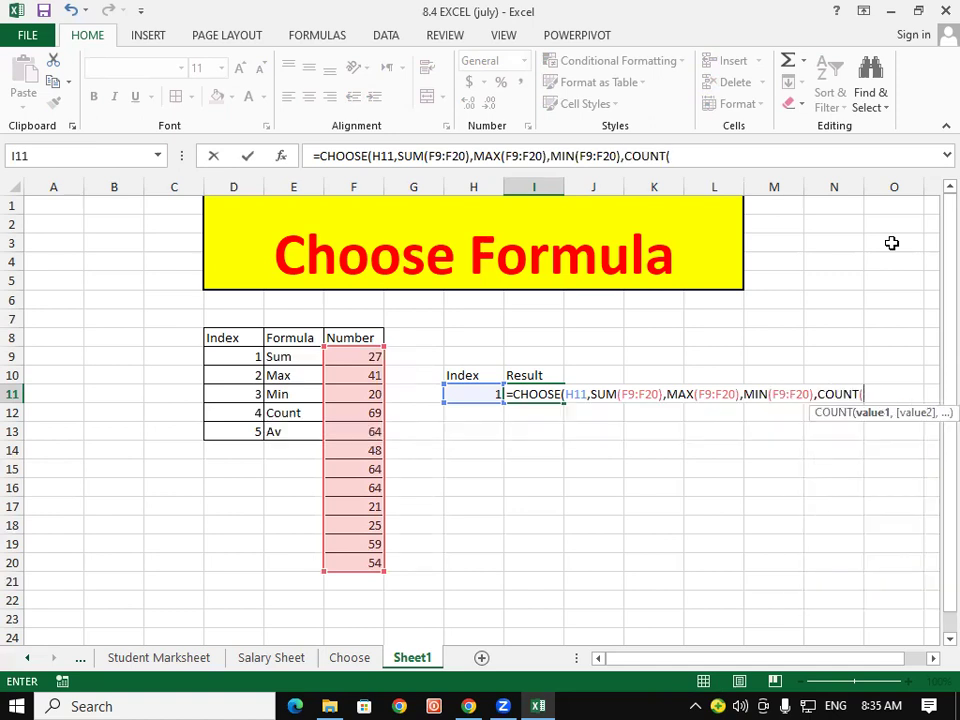
{"action": "left_click", "coordinate": [345, 358]}
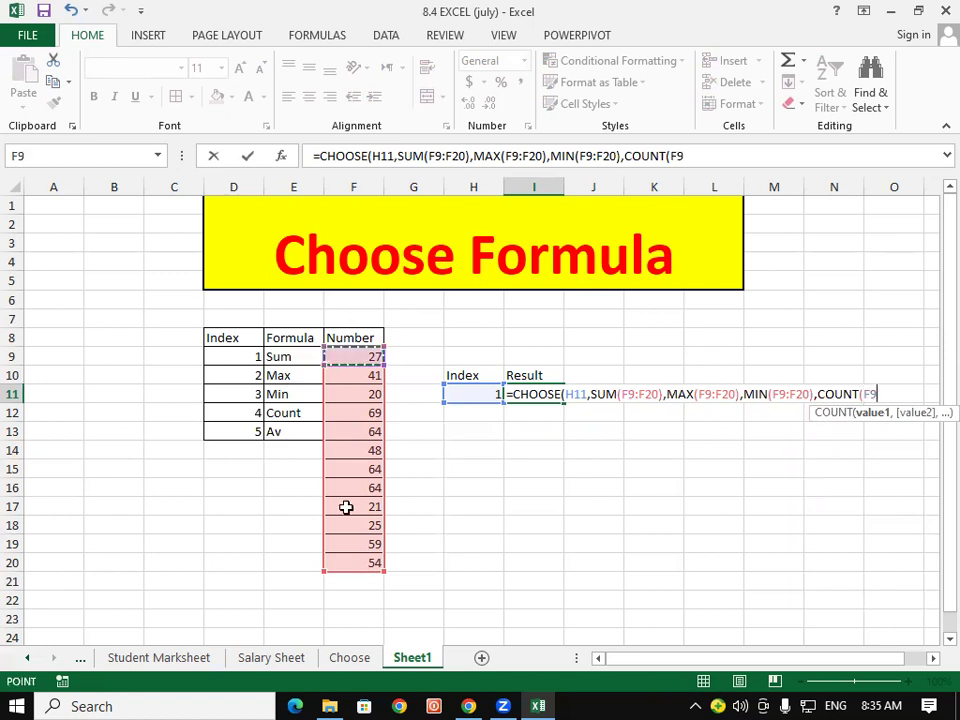
{"action": "left_click_drag", "start_coordinate": [345, 507], "coordinate": [358, 563]}
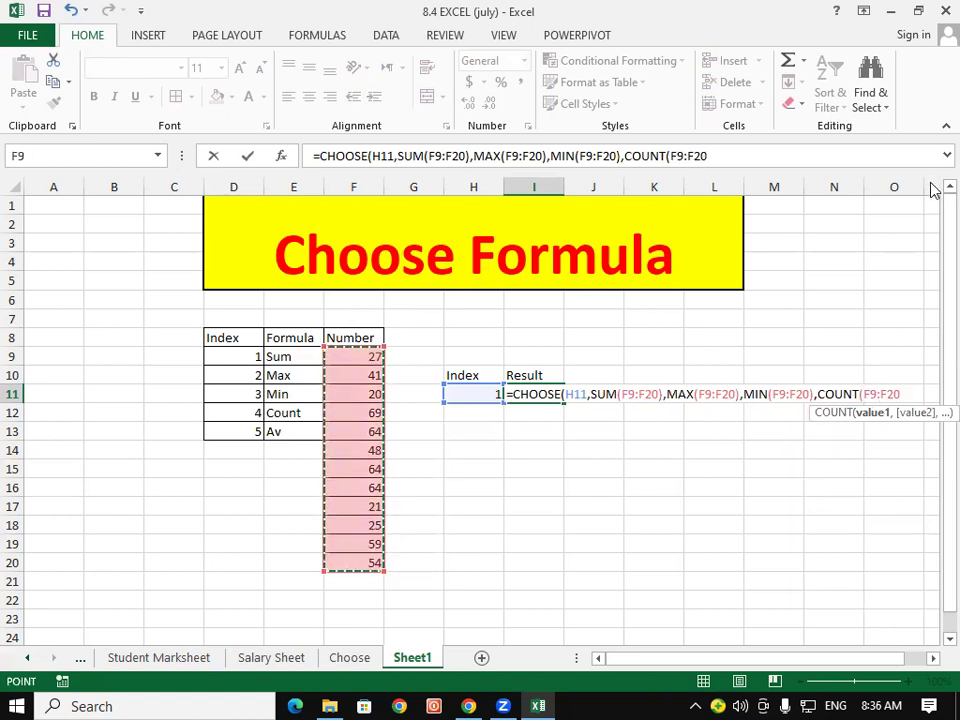
- Add AVERAGE(F9:F20) as the last option, close the parentheses and enter the formula
{"action": "type", "text": ")"}
{"action": "type", "text": ","}
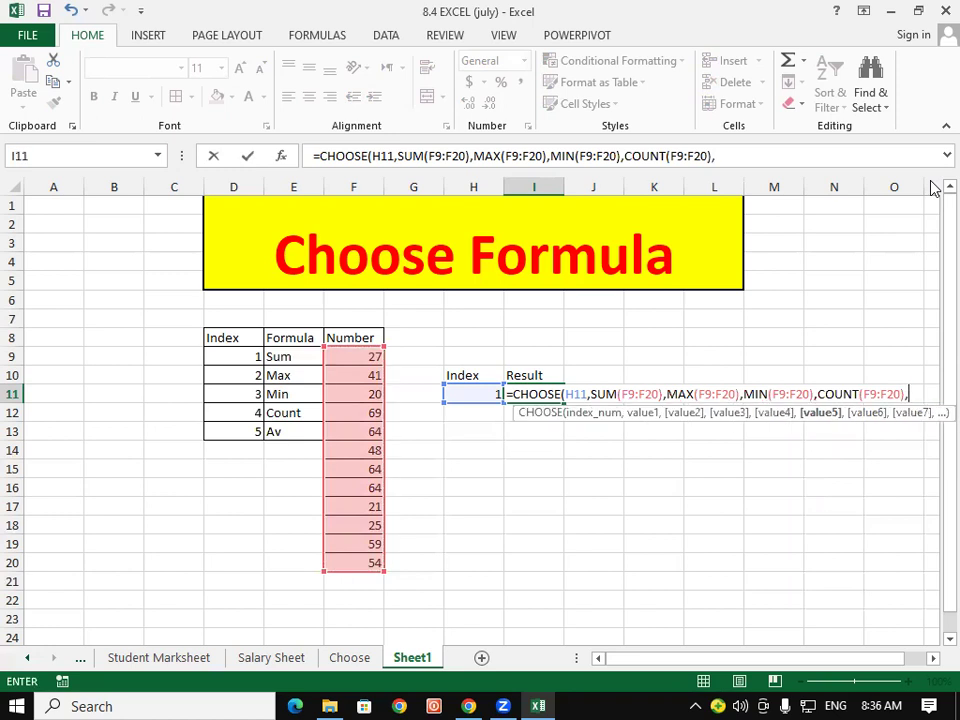
{"action": "type", "text": "ava"}
{"action": "key", "text": "BackSpace"}
{"action": "type", "text": "e"}
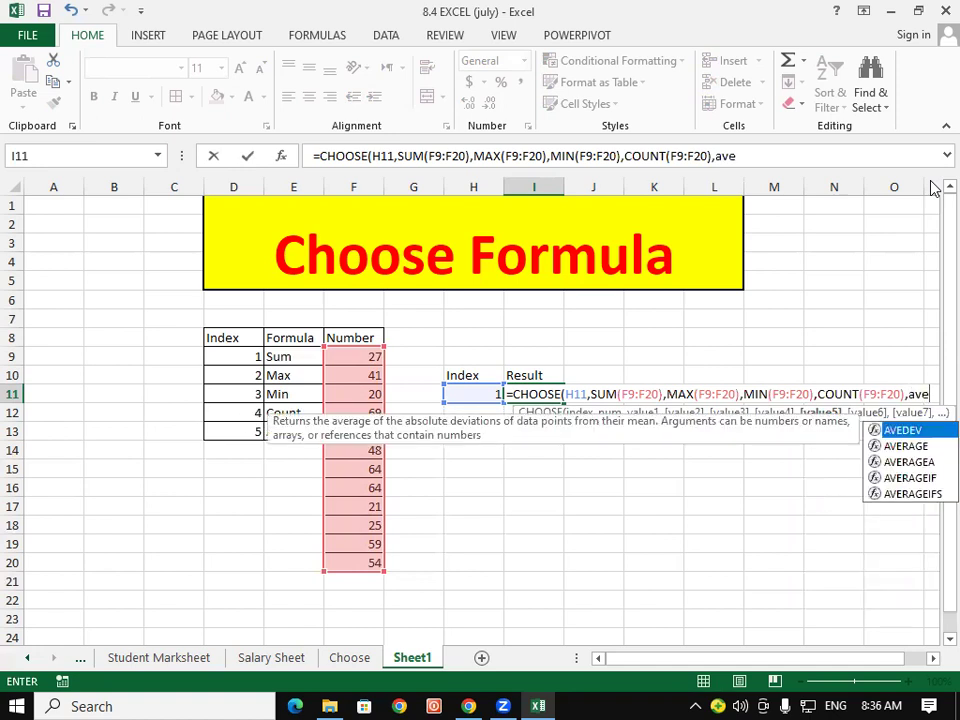
{"action": "key", "text": "Down"}
{"action": "key", "text": "Tab"}
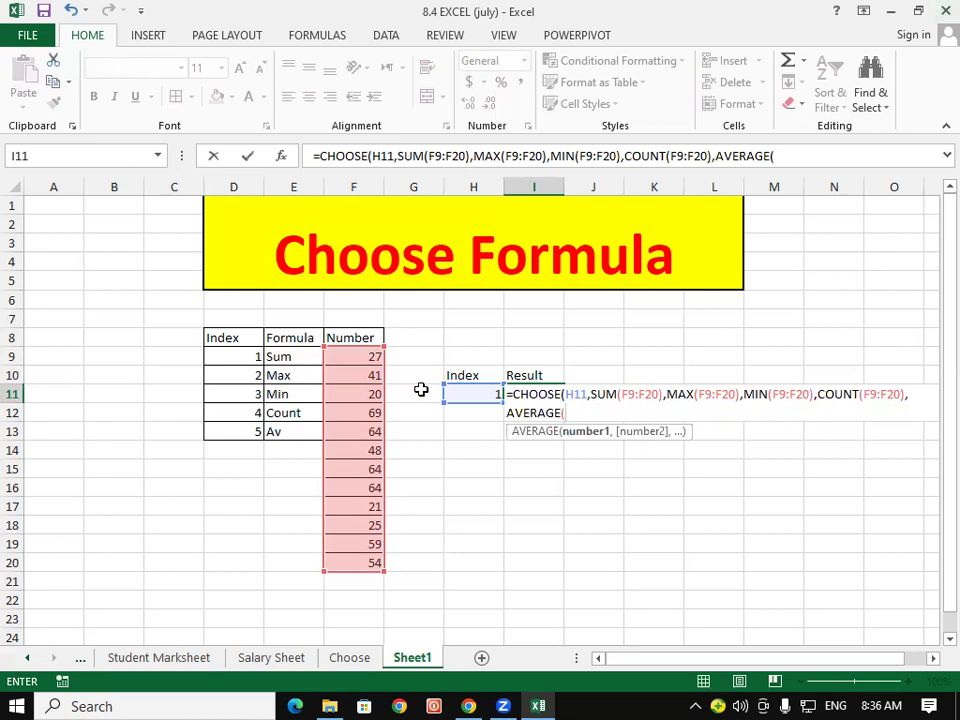
{"action": "left_click", "coordinate": [352, 358]}
{"action": "left_click_drag", "start_coordinate": [359, 531], "coordinate": [372, 563]}
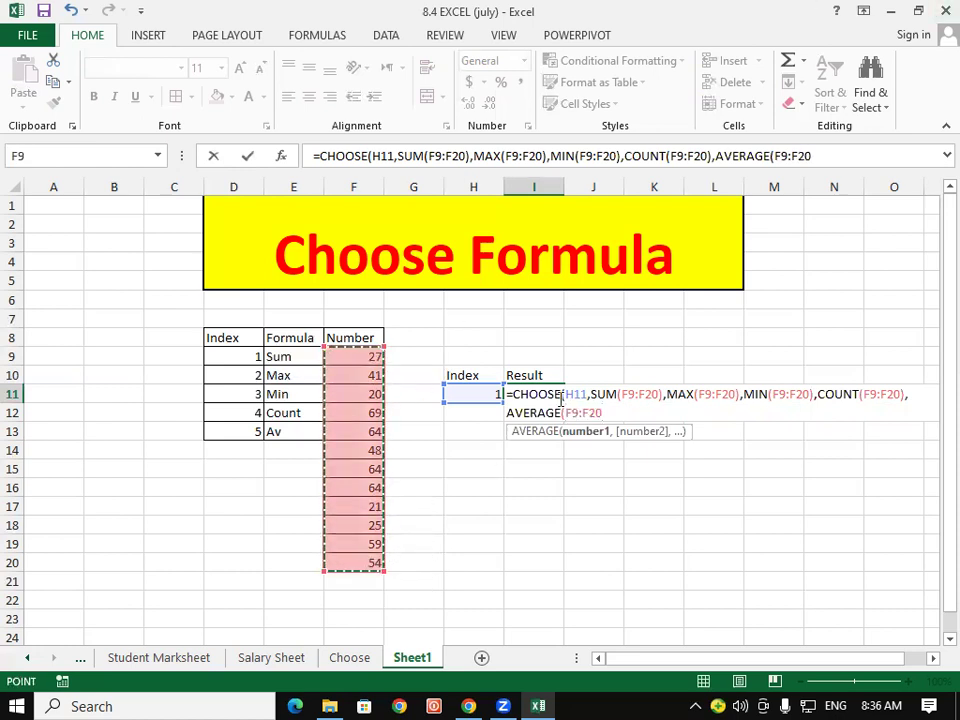
{"action": "type", "text": ")"}
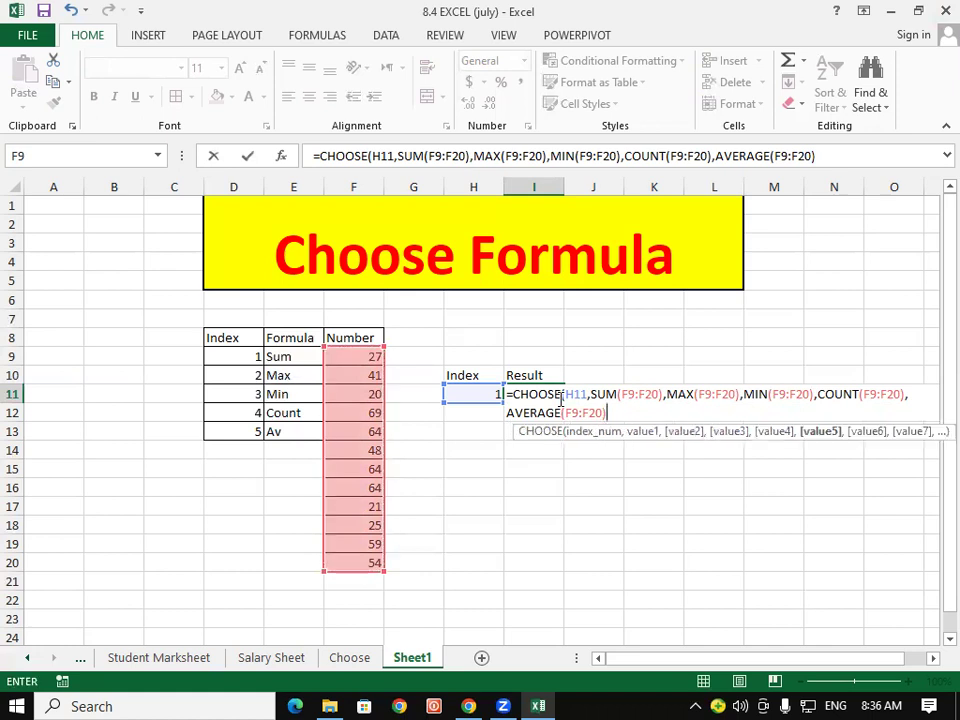
{"action": "type", "text": ","}
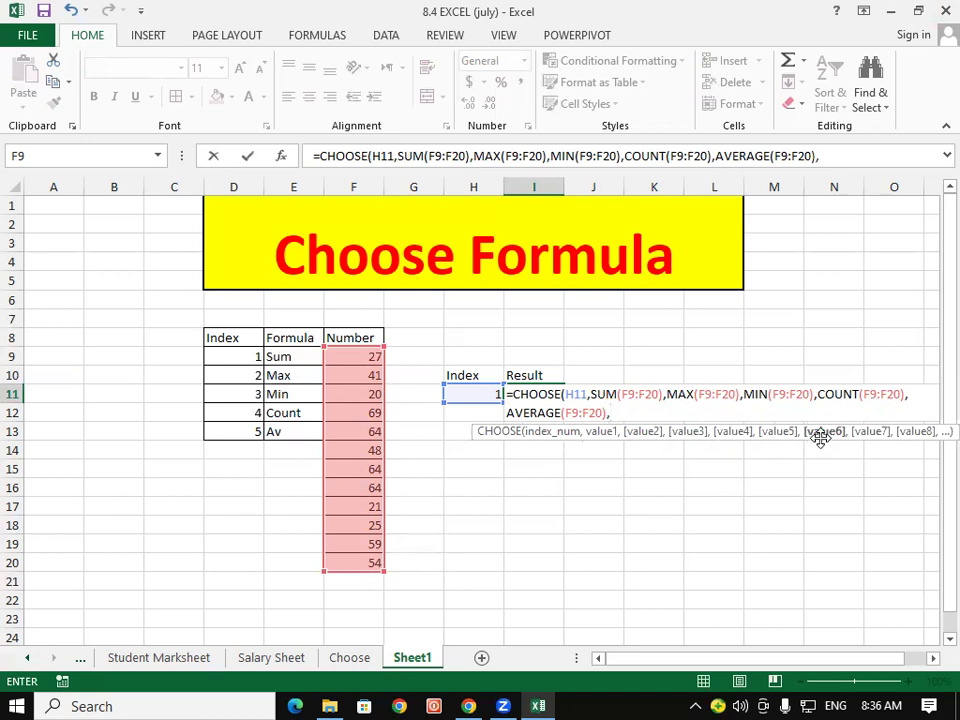
{"action": "key", "text": "BackSpace"}
{"action": "type", "text": ")"}
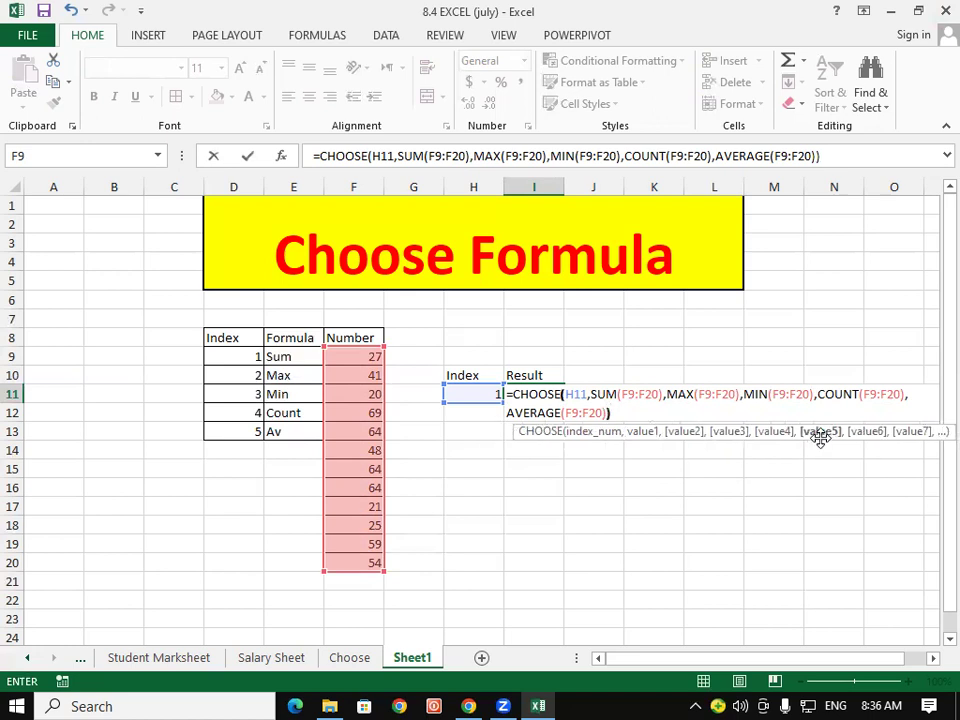
{"action": "key", "text": "Return"}
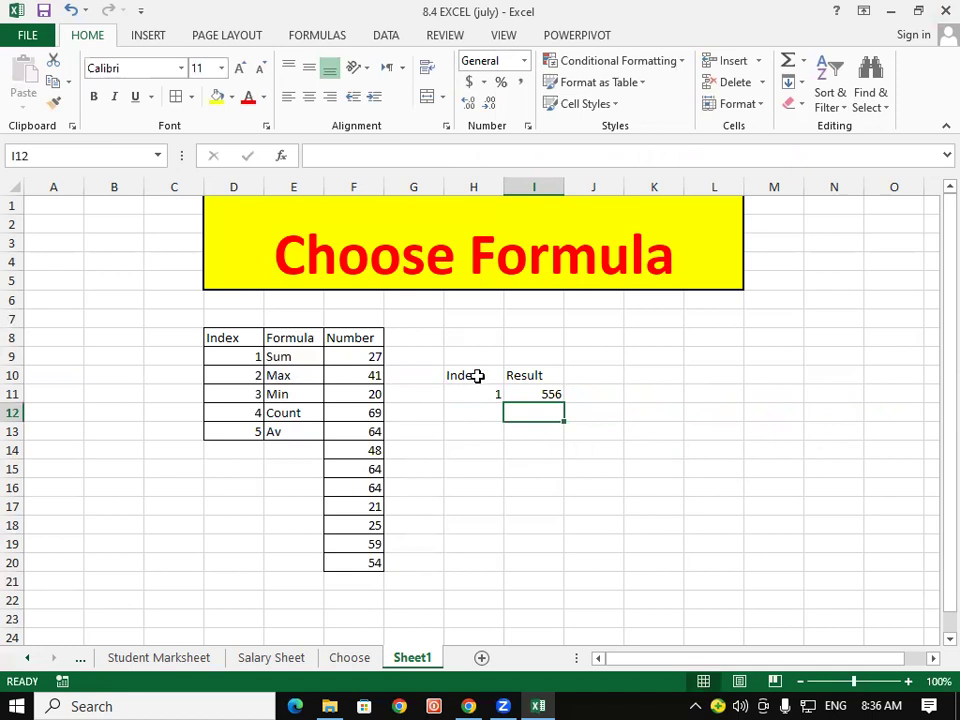
- Apply All Borders to the Index and Result box H10:I11, then select the index cell H11
{"action": "left_click_drag", "start_coordinate": [476, 377], "coordinate": [530, 394]}
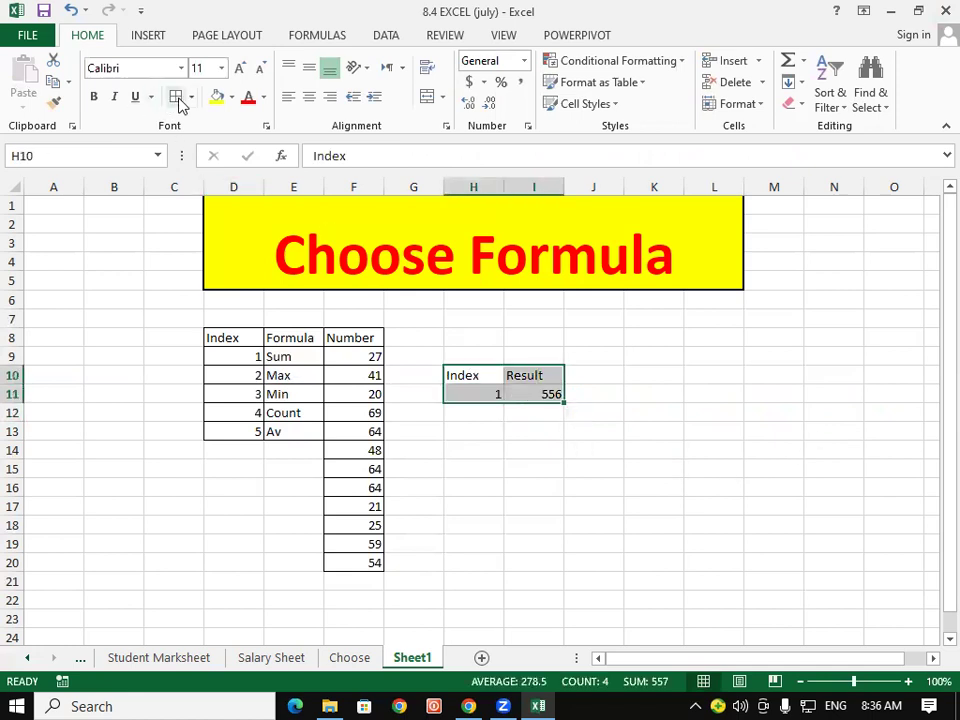
{"action": "left_click", "coordinate": [458, 462]}
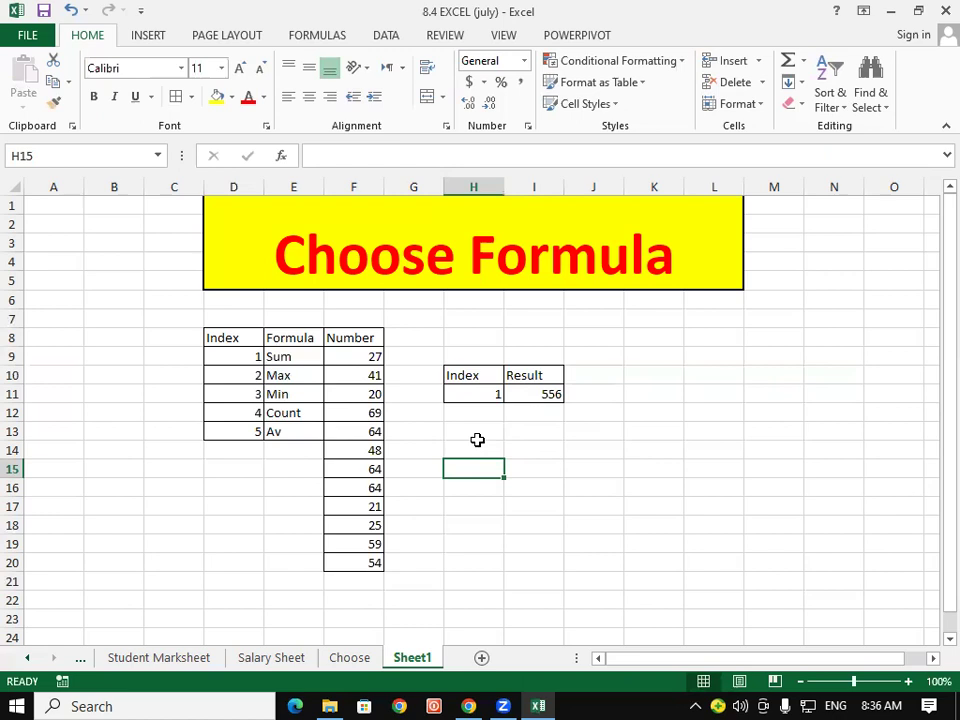
{"action": "left_click", "coordinate": [458, 395]}
- Set the index to 2 to show the maximum, then change F9 to 80
{"action": "type", "text": "2"}
{"action": "key", "text": "Return"}
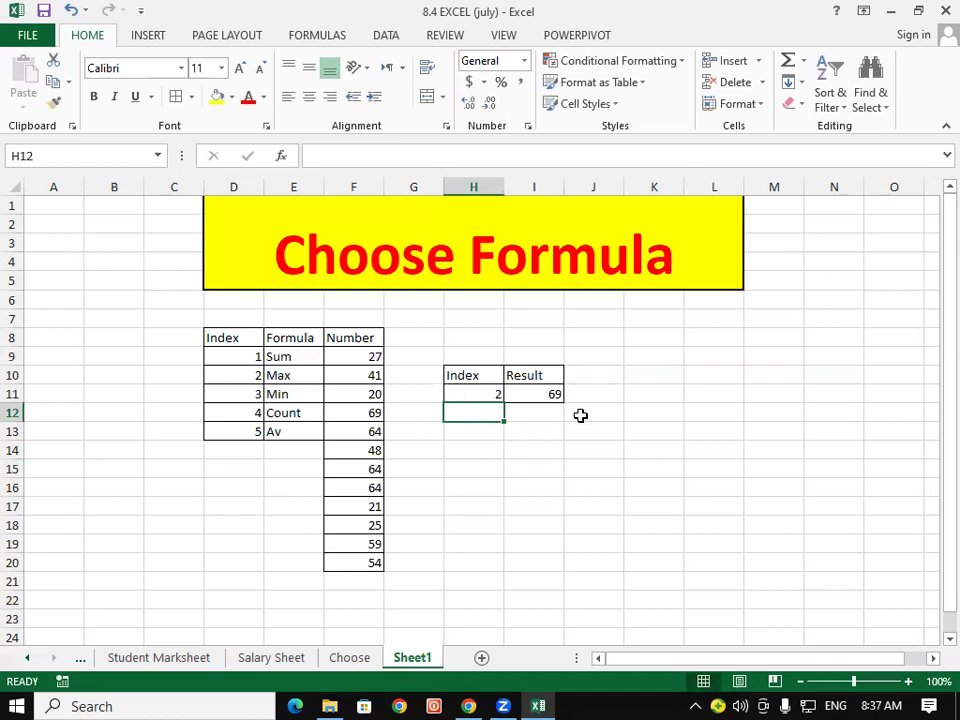
{"action": "left_click", "coordinate": [367, 356]}
{"action": "type", "text": "80"}
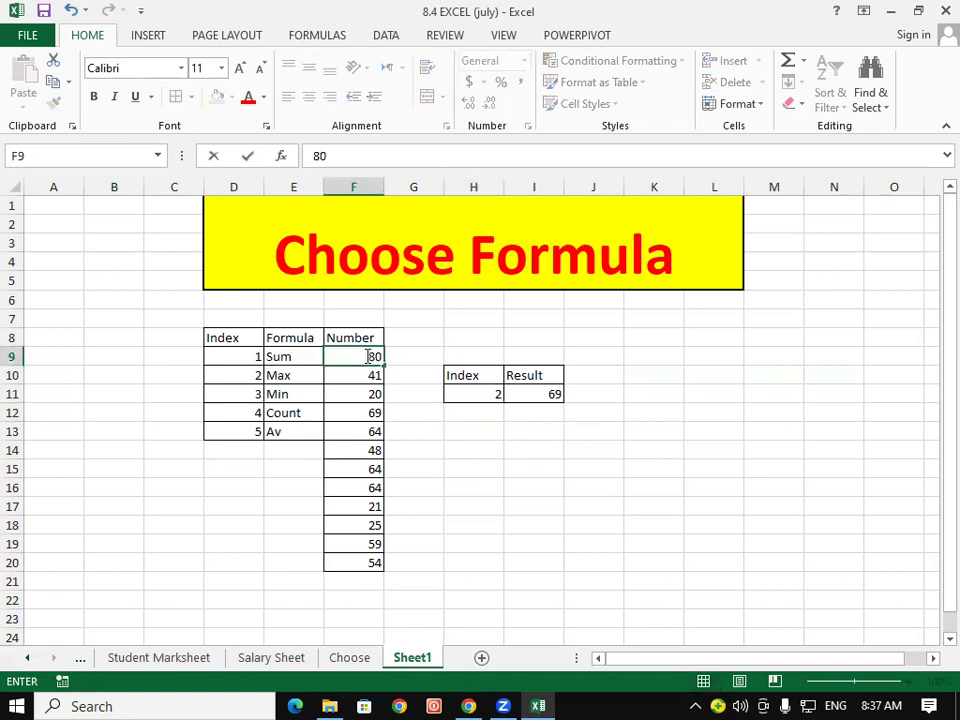
{"action": "key", "text": "Return"}
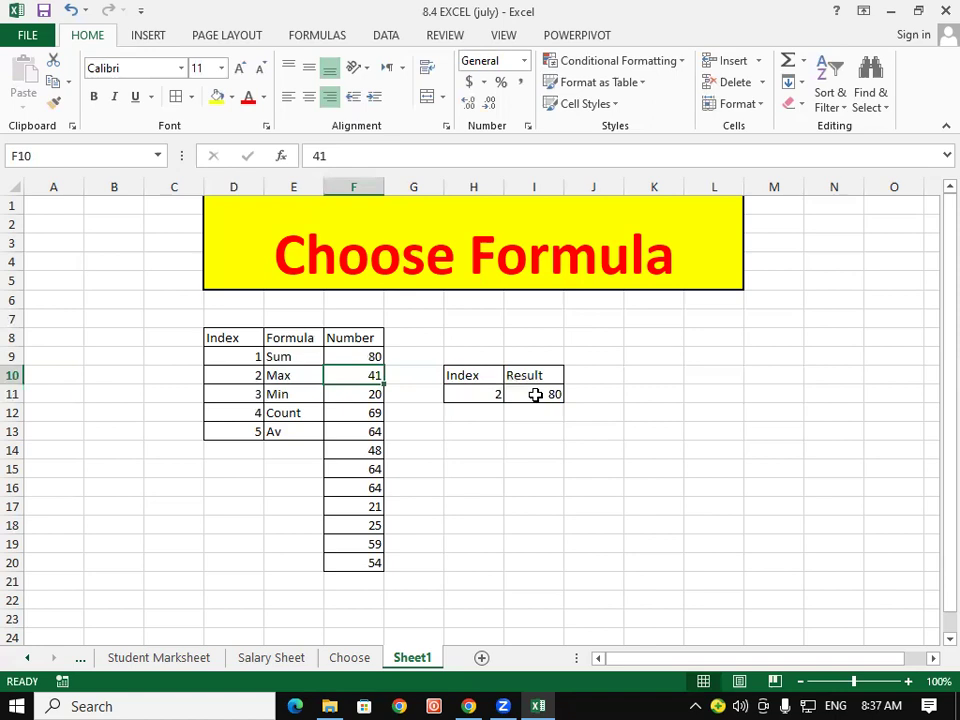
- Set the index to 3 for the minimum and select F9:F20 to check its total
{"action": "left_click", "coordinate": [493, 396]}
{"action": "type", "text": "3"}
{"action": "key", "text": "Return"}
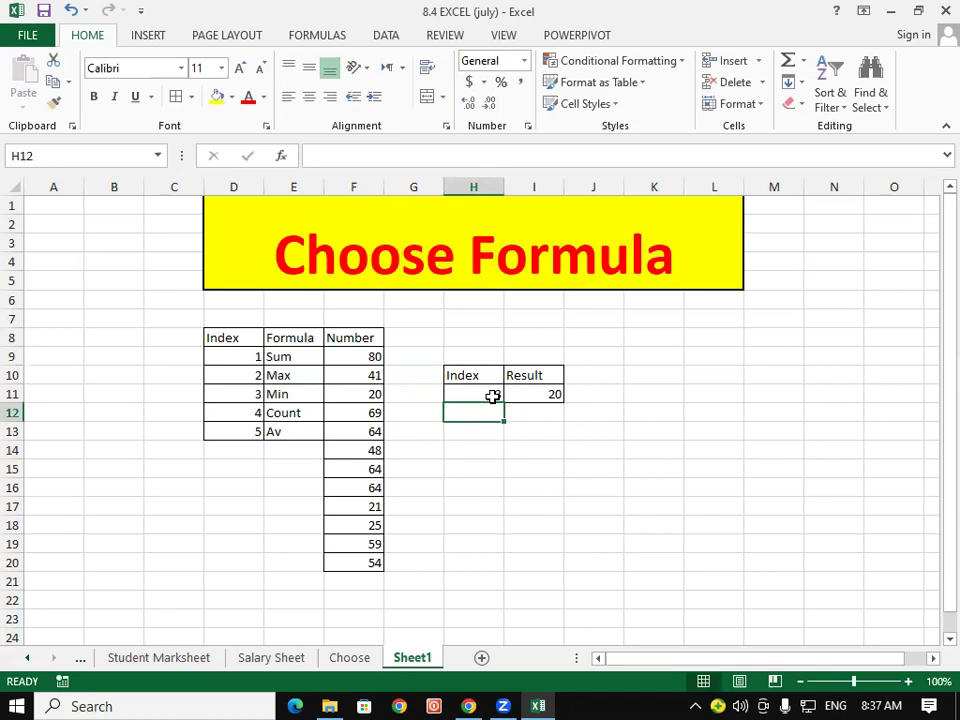
{"action": "mouse_move", "coordinate": [345, 356]}
{"action": "left_mouse_down"}
{"action": "mouse_move", "coordinate": [380, 548]}
{"action": "mouse_move", "coordinate": [367, 557]}
{"action": "left_mouse_up"}
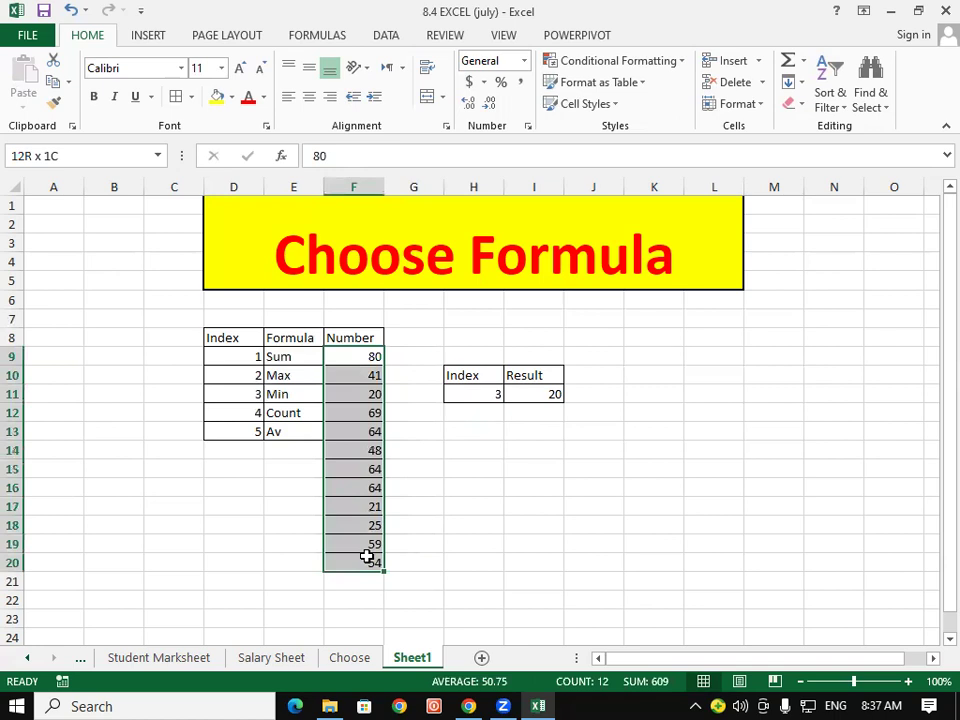
{"action": "left_click", "coordinate": [450, 508]}
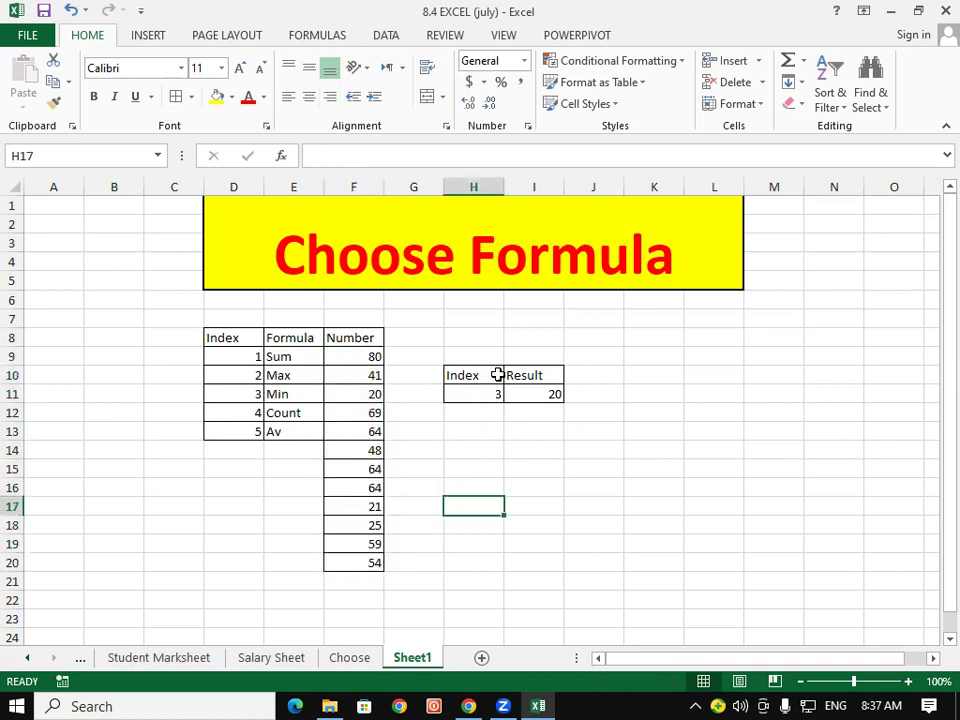
- Set the index to 4 for the count and step through the numbers F9 to F20
{"action": "left_click", "coordinate": [491, 391]}
{"action": "type", "text": "4"}
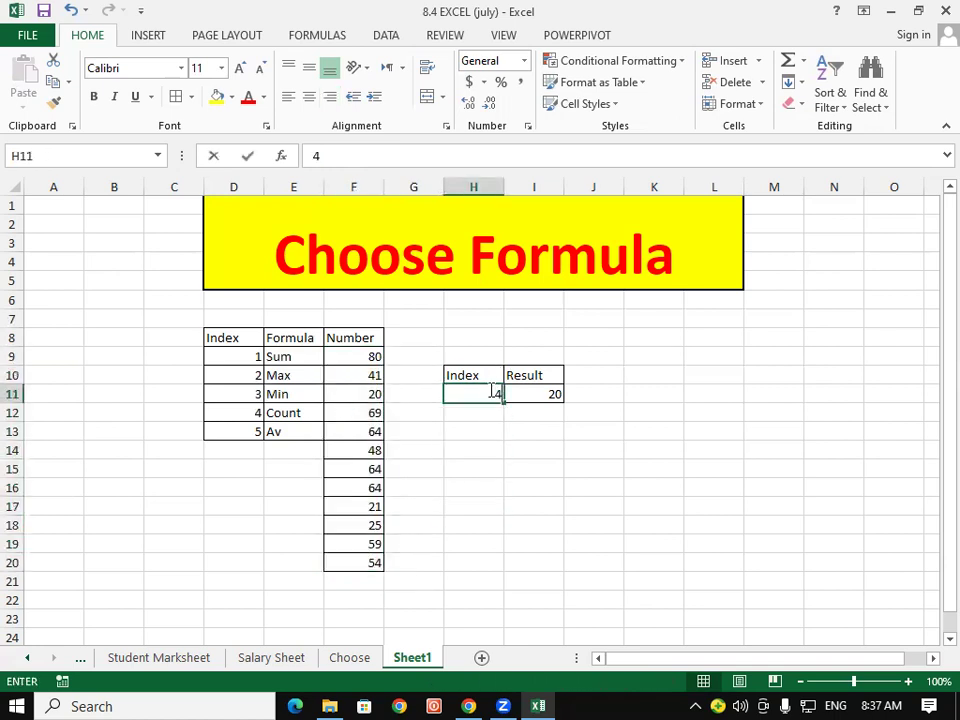
{"action": "key", "text": "Return"}
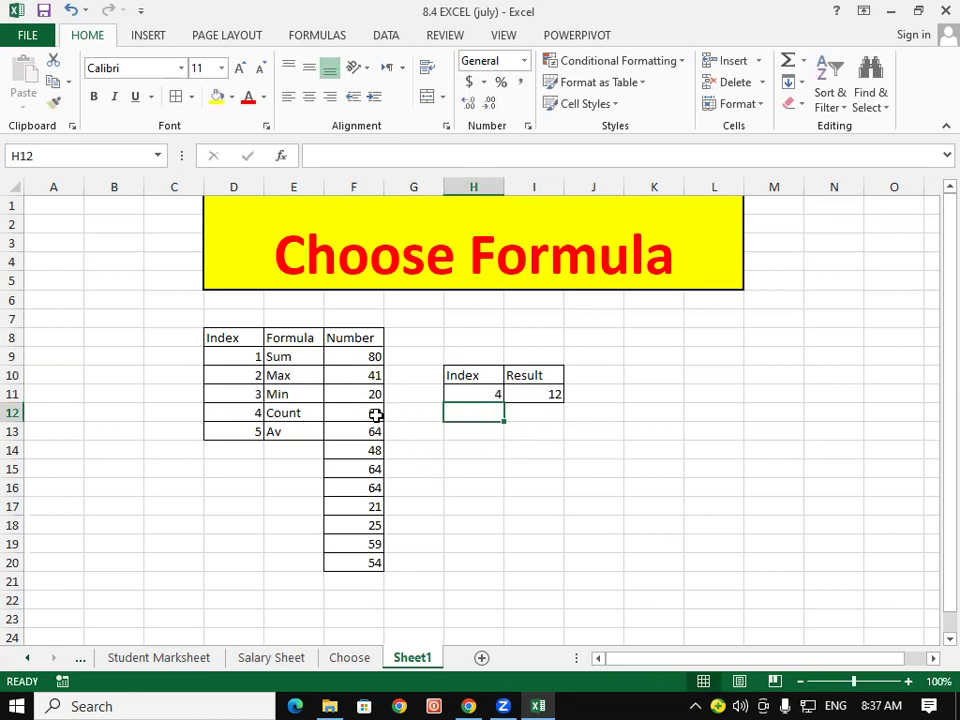
{"action": "left_click", "coordinate": [354, 357]}
{"action": "left_click", "coordinate": [352, 374]}
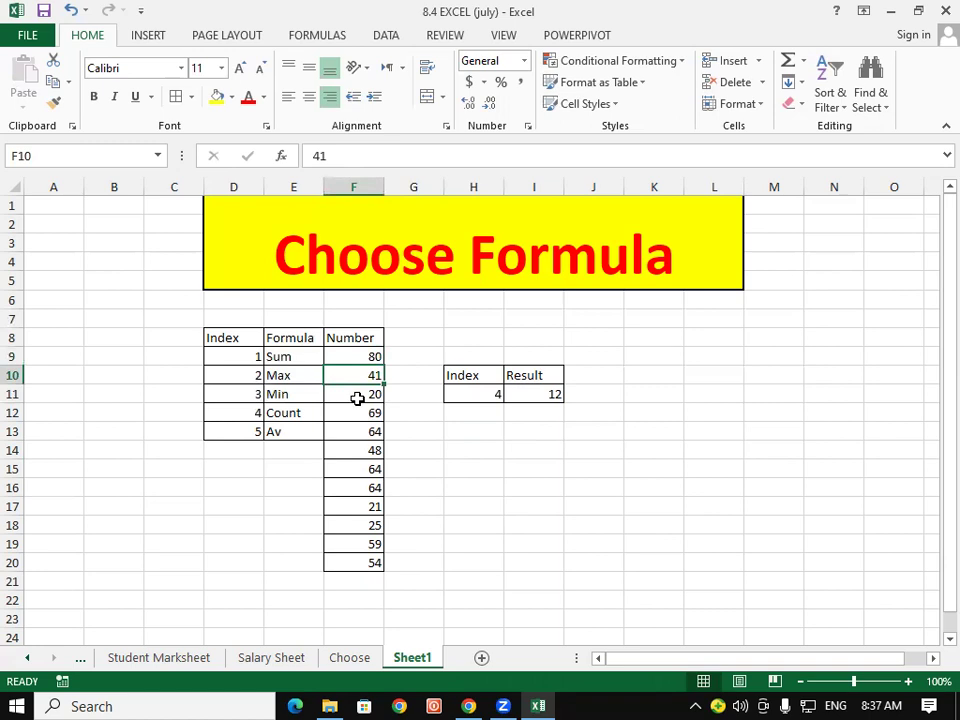
{"action": "left_click", "coordinate": [358, 397]}
{"action": "left_click", "coordinate": [362, 415]}
{"action": "left_click", "coordinate": [365, 432]}
{"action": "left_click", "coordinate": [368, 450]}
{"action": "left_click", "coordinate": [370, 468]}
{"action": "left_click", "coordinate": [370, 488]}
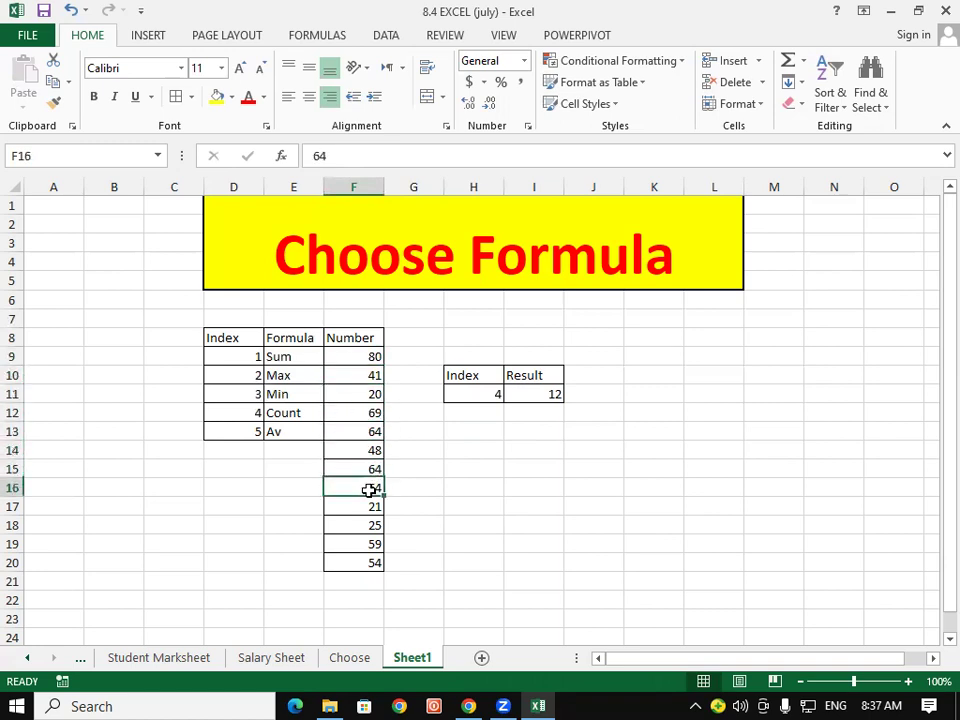
{"action": "left_click", "coordinate": [368, 506]}
{"action": "left_click", "coordinate": [367, 523]}
{"action": "left_click", "coordinate": [366, 543]}
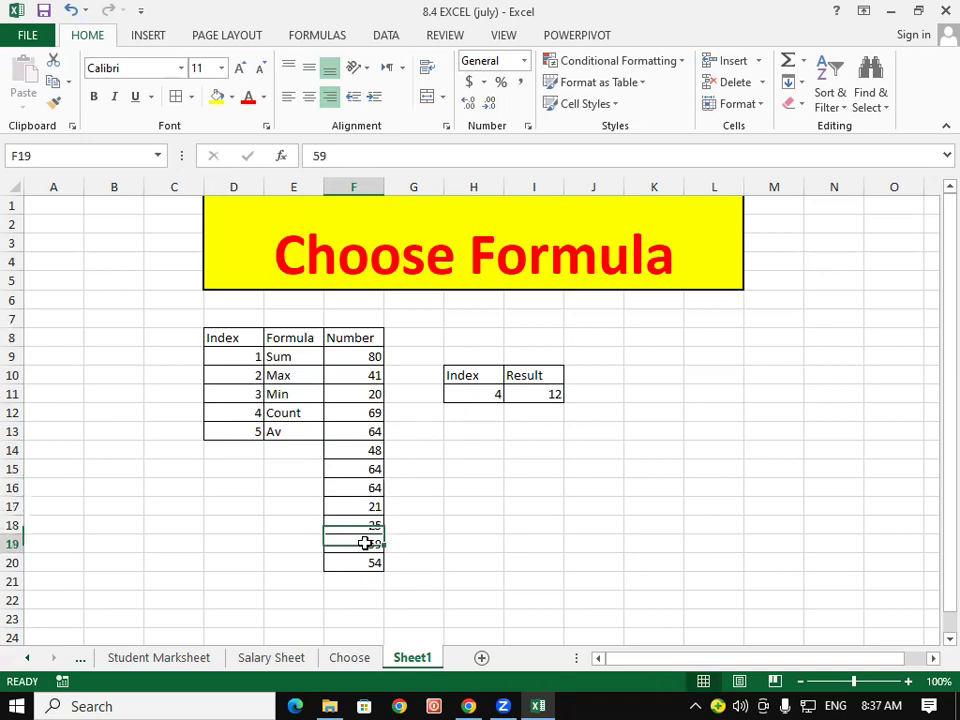
{"action": "left_click", "coordinate": [365, 561]}
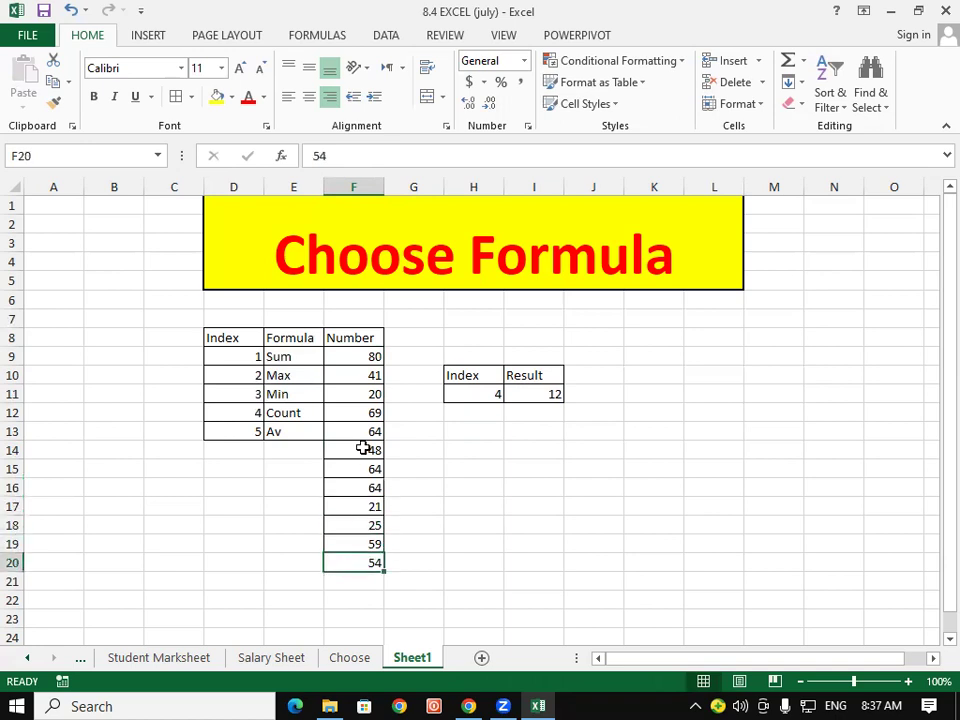
- Set the index to 5 for the average and inspect the CHOOSE formula in I11
{"action": "left_click", "coordinate": [494, 397]}
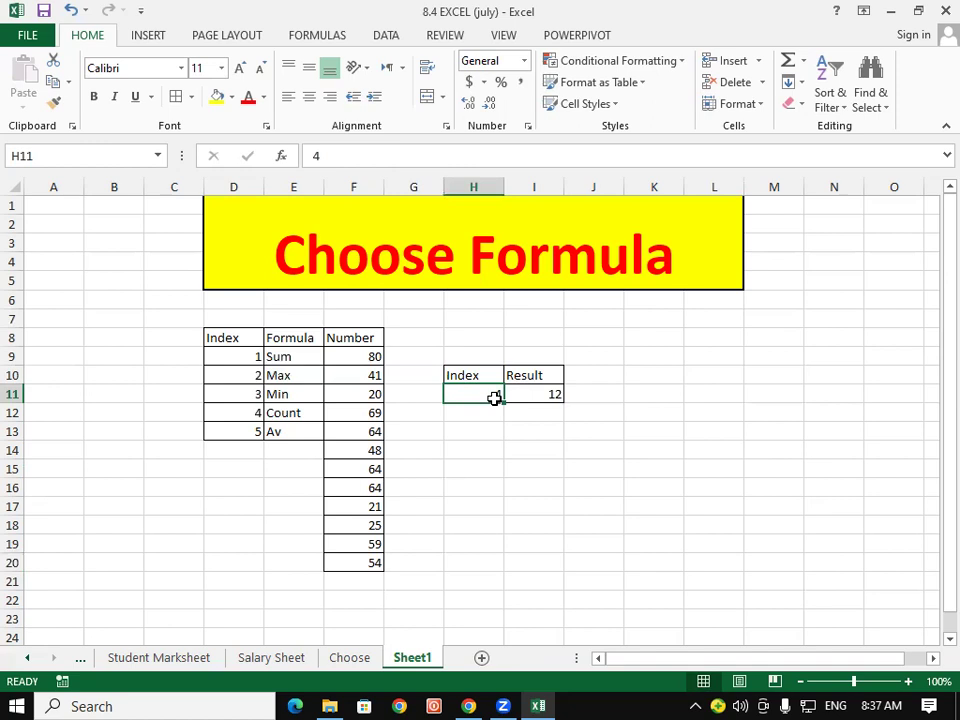
{"action": "type", "text": "5"}
{"action": "key", "text": "Return"}
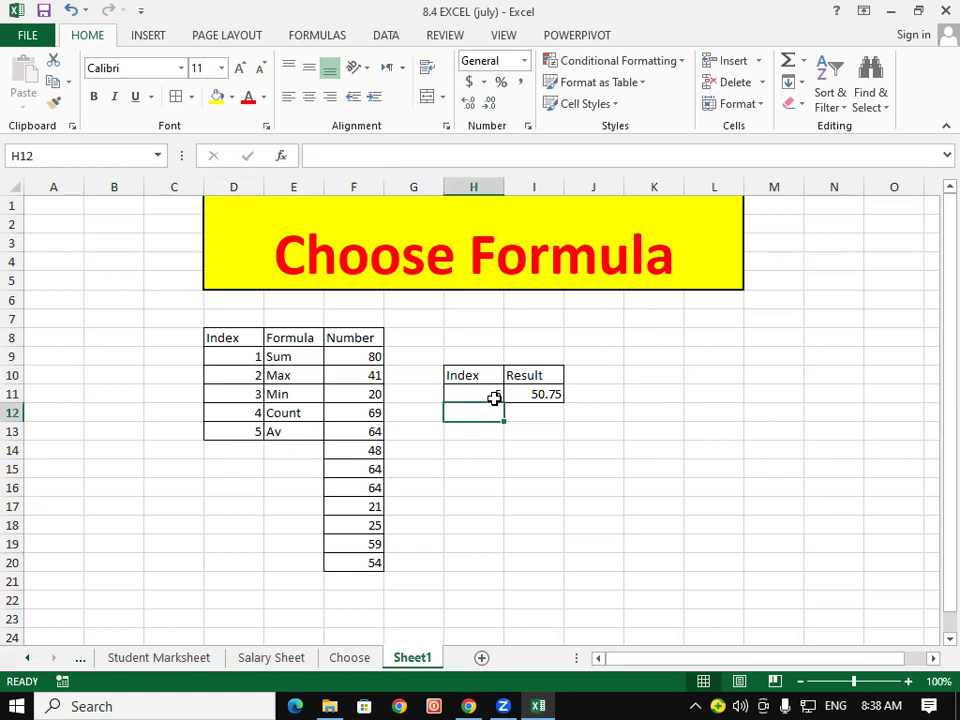
{"action": "left_click", "coordinate": [548, 393]}
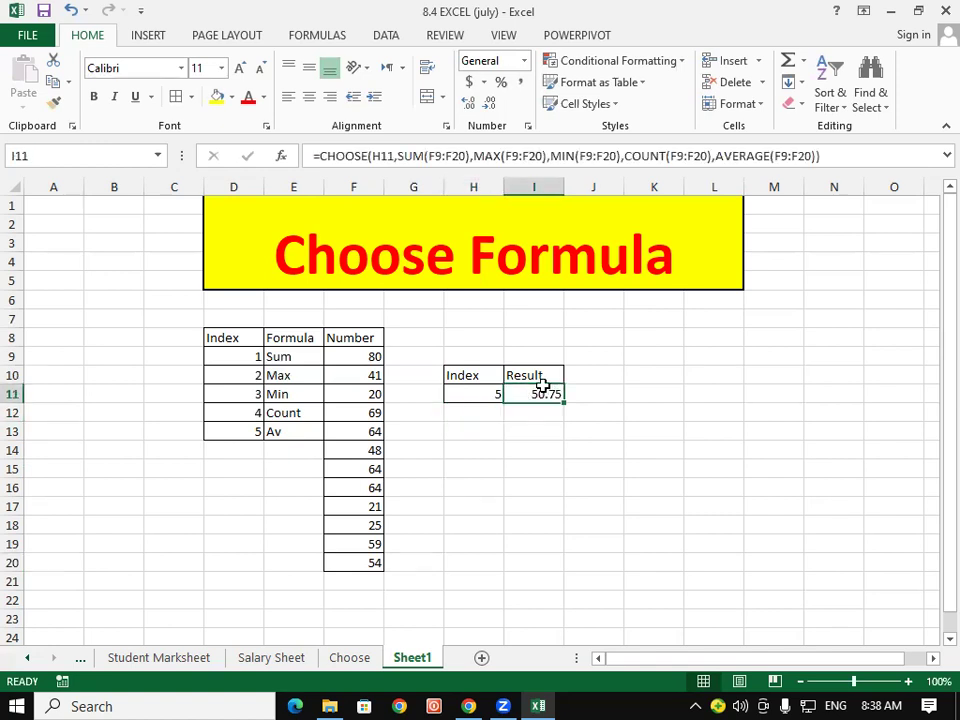
- Reset the index in H11 to 1 so Result shows the sum, 609
{"action": "left_click", "coordinate": [508, 446]}
{"action": "left_click", "coordinate": [487, 396]}
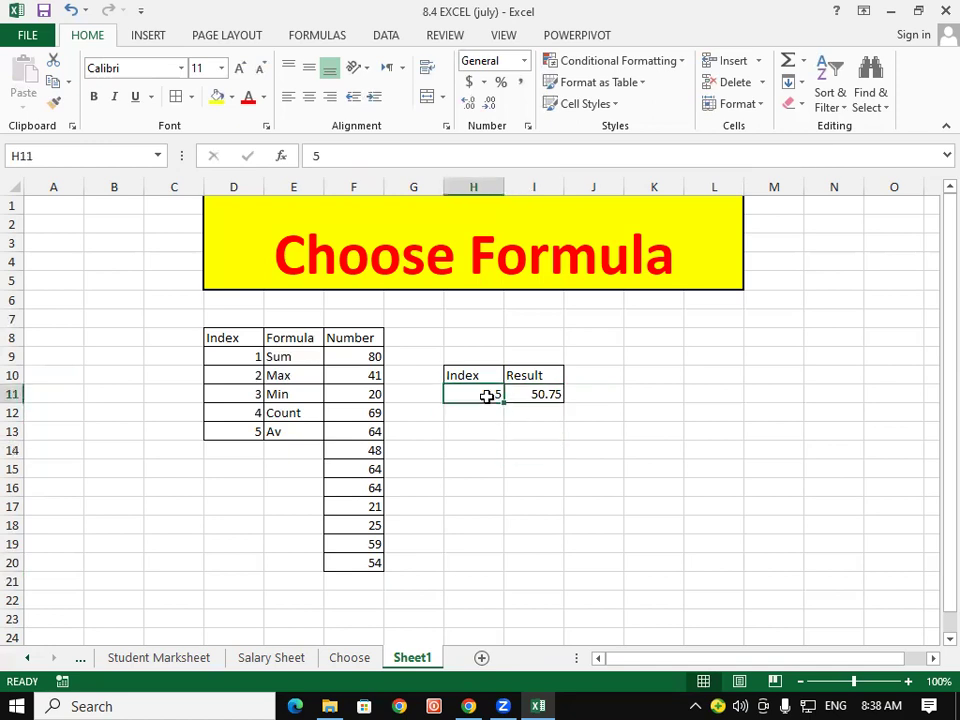
{"action": "type", "text": "1"}
{"action": "key", "text": "Return"}
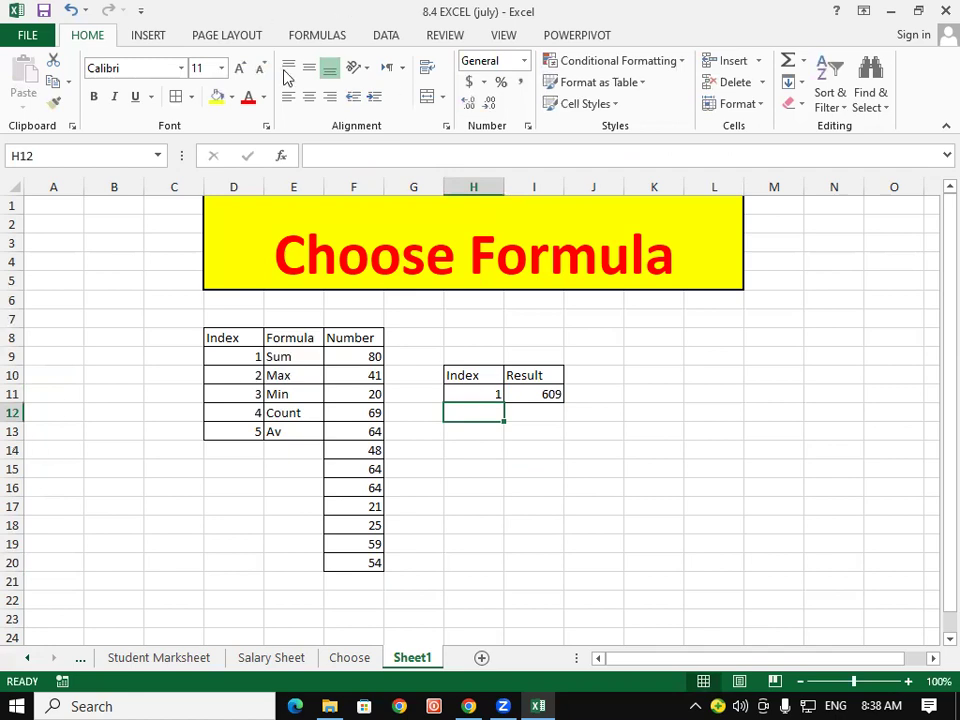
- Select the demo area D8:I20, then step through the numbers from F9 down to F13
{"action": "left_click", "coordinate": [437, 332]}
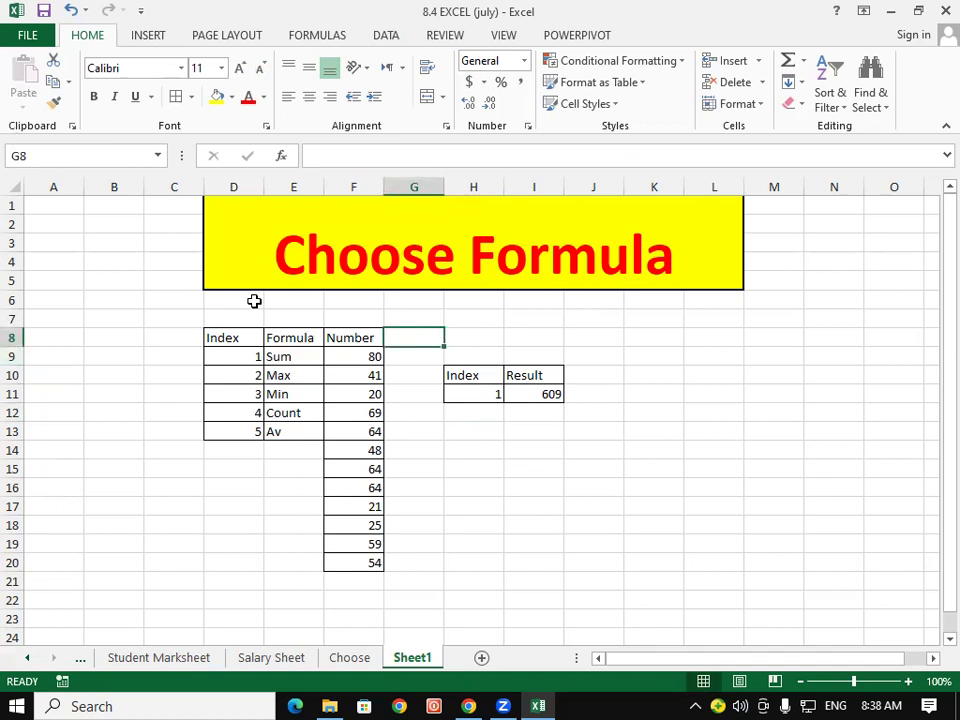
{"action": "left_click", "coordinate": [231, 339]}
{"action": "left_click_drag", "start_coordinate": [231, 339], "coordinate": [526, 562]}
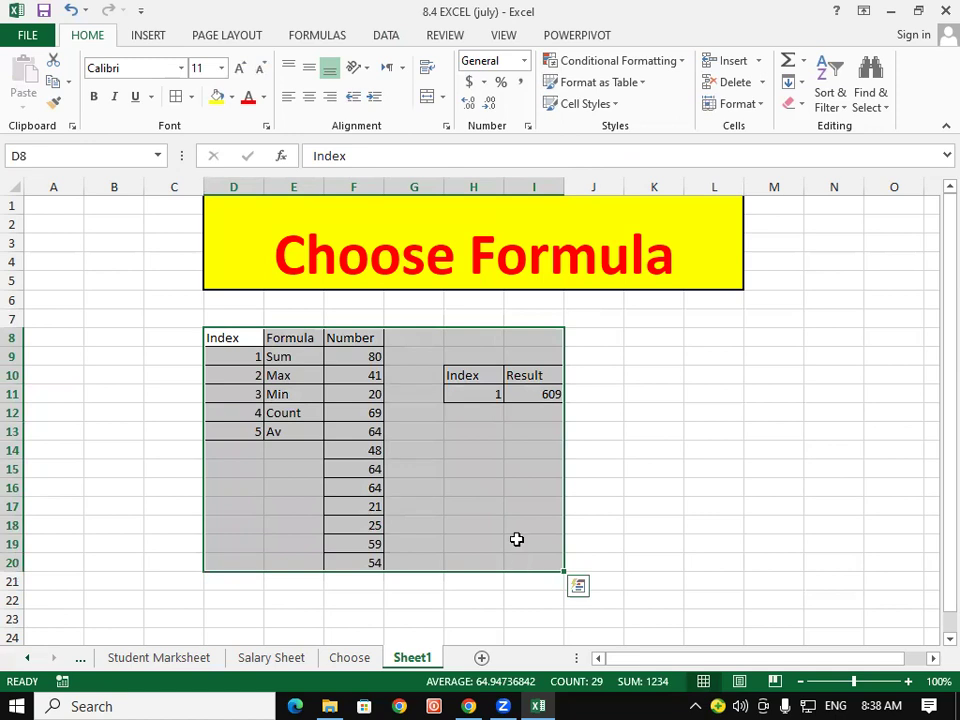
{"action": "left_click", "coordinate": [395, 392]}
{"action": "left_click", "coordinate": [372, 358]}
{"action": "left_click", "coordinate": [360, 375]}
{"action": "left_click", "coordinate": [360, 394]}
{"action": "left_click", "coordinate": [358, 413]}
{"action": "left_click", "coordinate": [355, 432]}
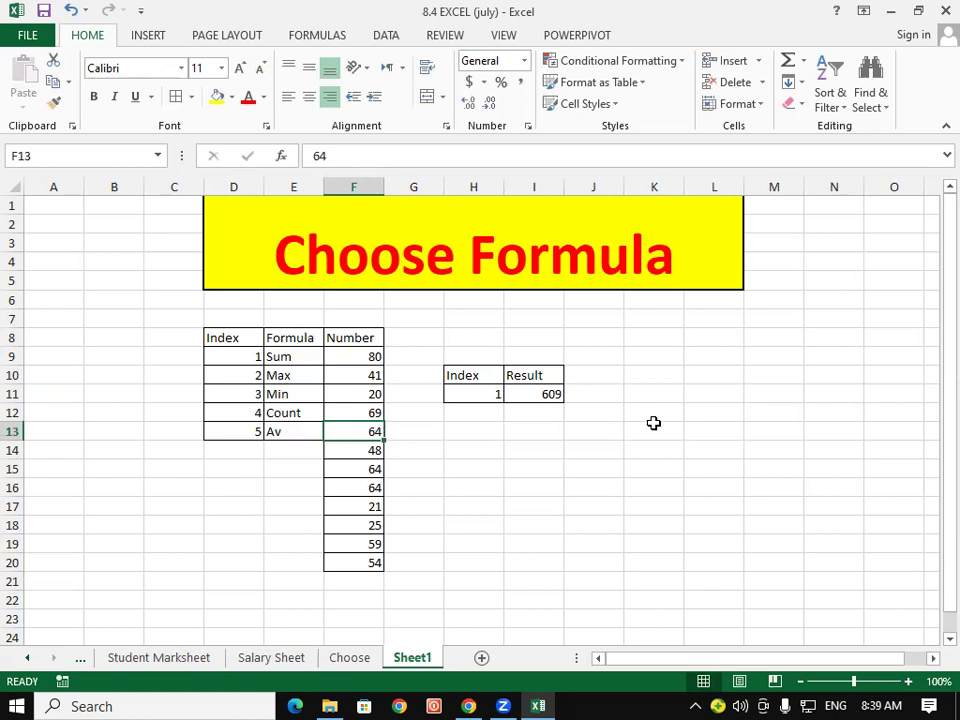
- Enter 90 in L13 and 60 in M13
{"action": "left_click", "coordinate": [707, 424]}
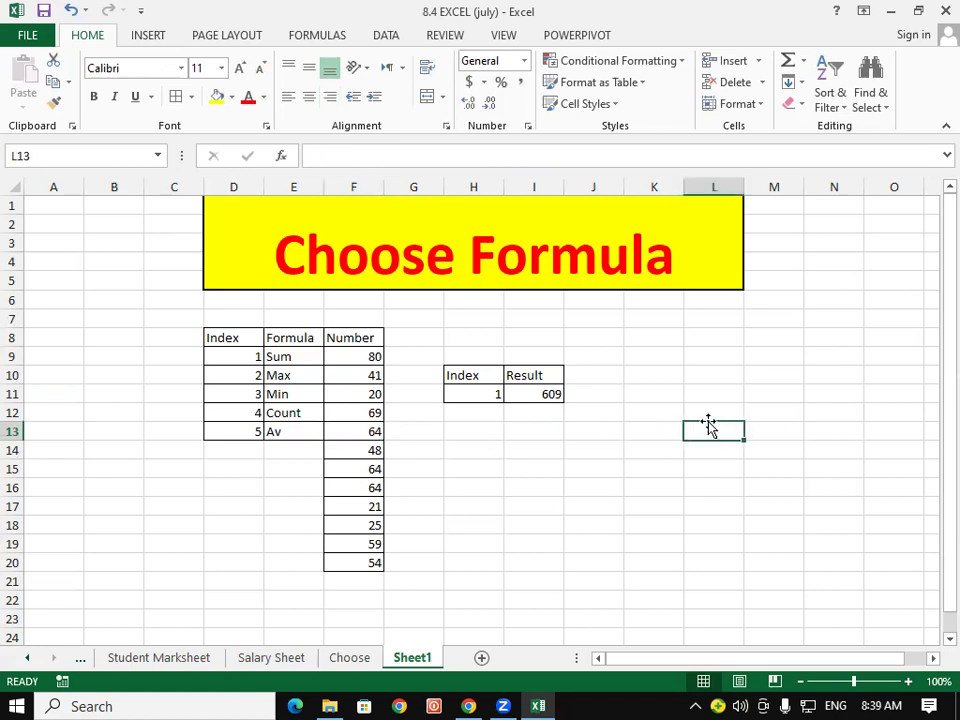
{"action": "type", "text": "90"}
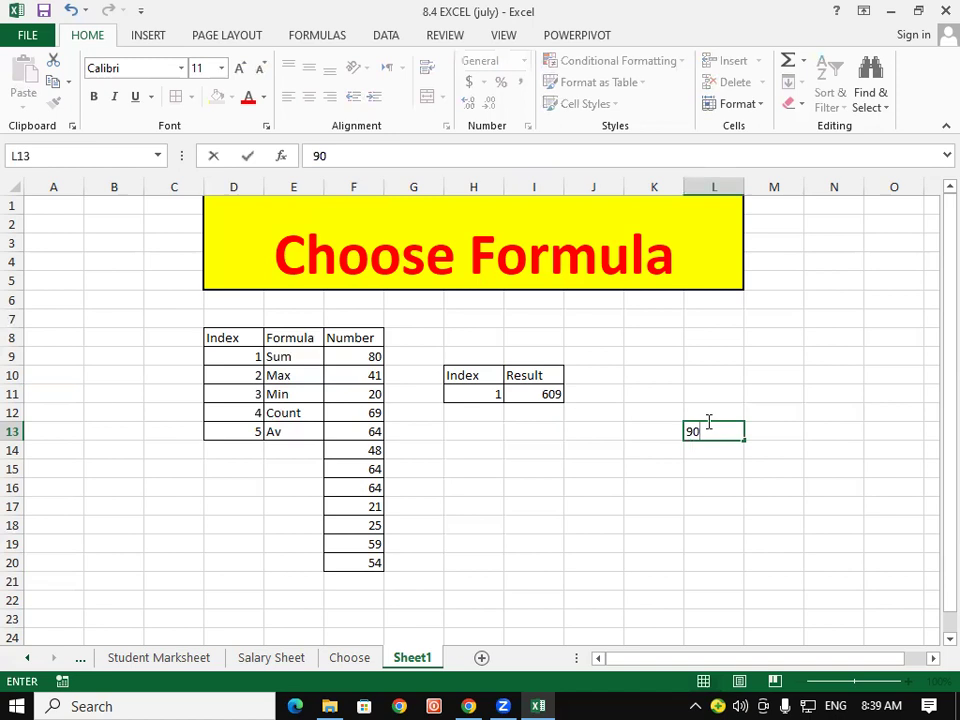
{"action": "type", "text": "6"}
{"action": "key", "text": "BackSpace"}
{"action": "key", "text": "Tab"}
{"action": "type", "text": "60"}
{"action": "key", "text": "Return"}
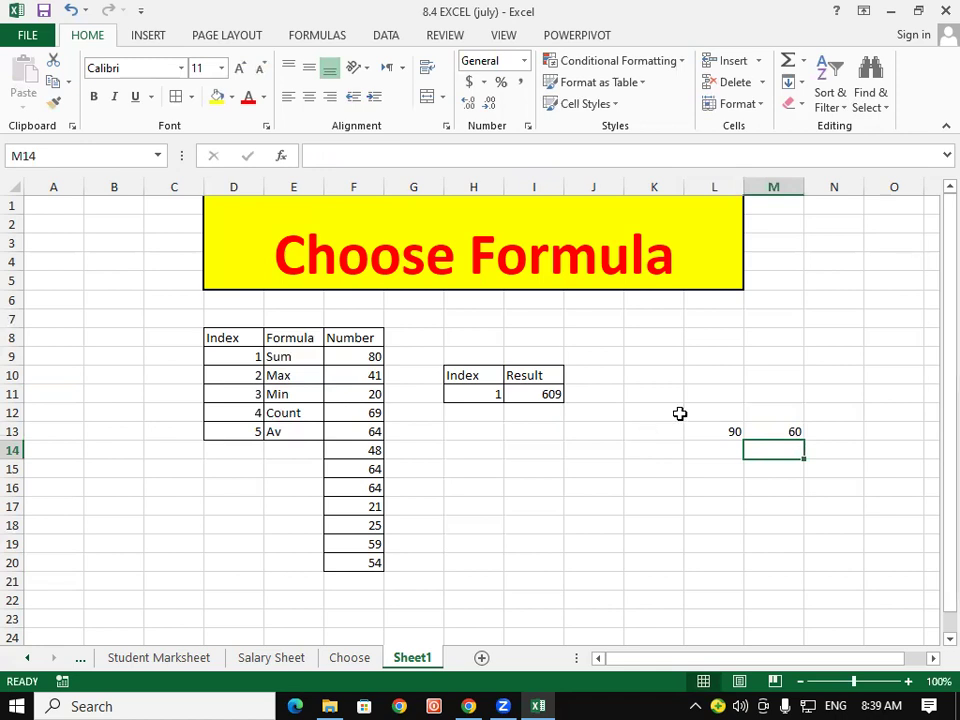
- Label them x and y in L12:M12 and right-align the labels
{"action": "left_click", "coordinate": [734, 412]}
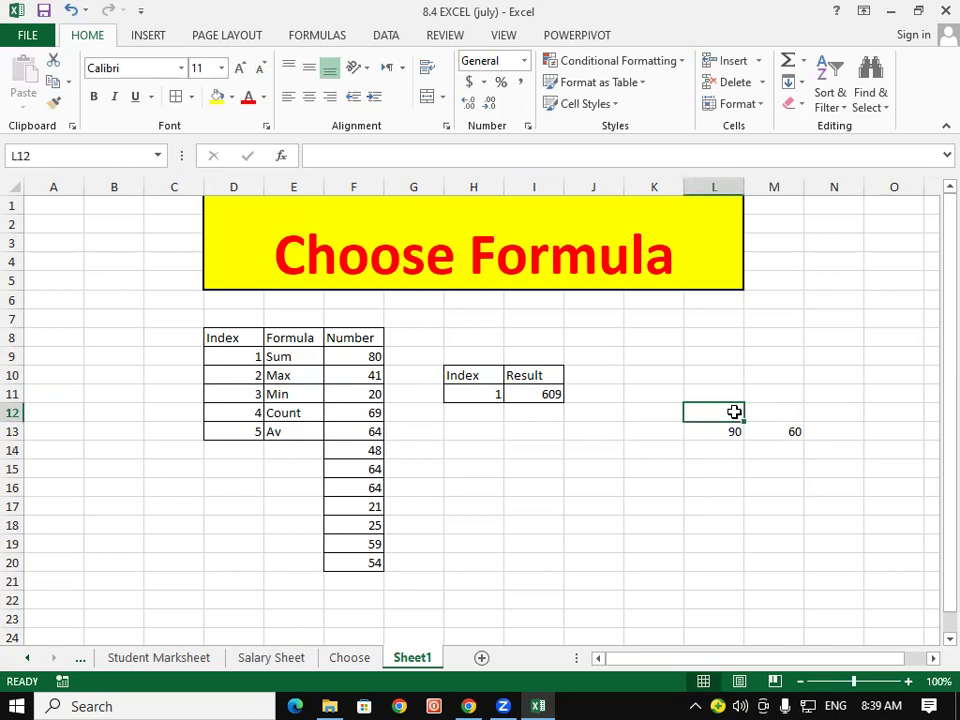
{"action": "type", "text": "x"}
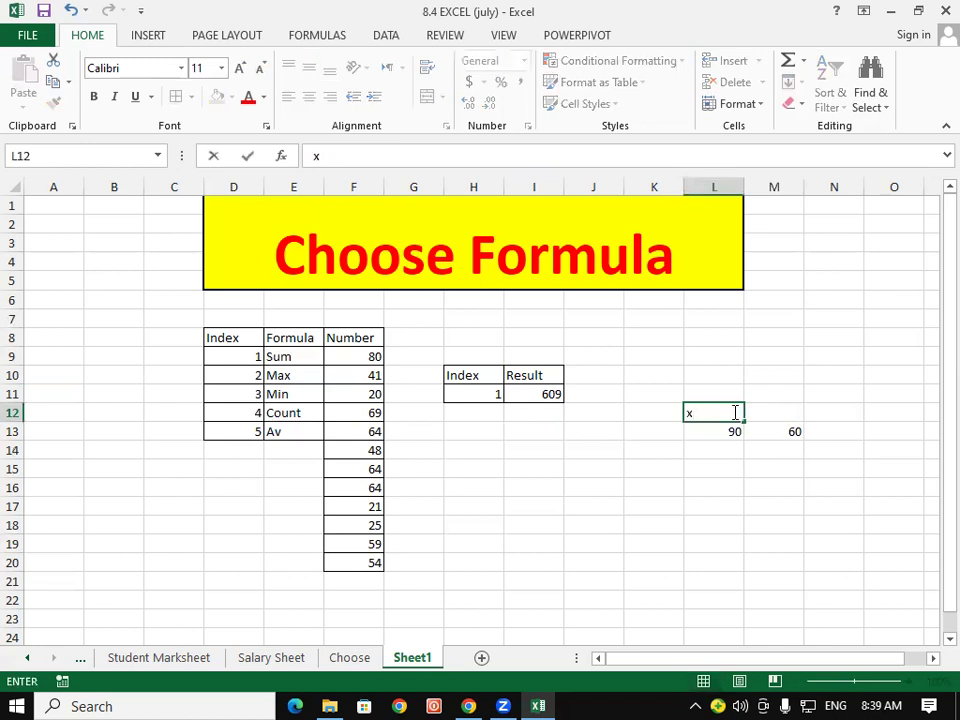
{"action": "key", "text": "Tab"}
{"action": "type", "text": "y"}
{"action": "key", "text": "Return"}
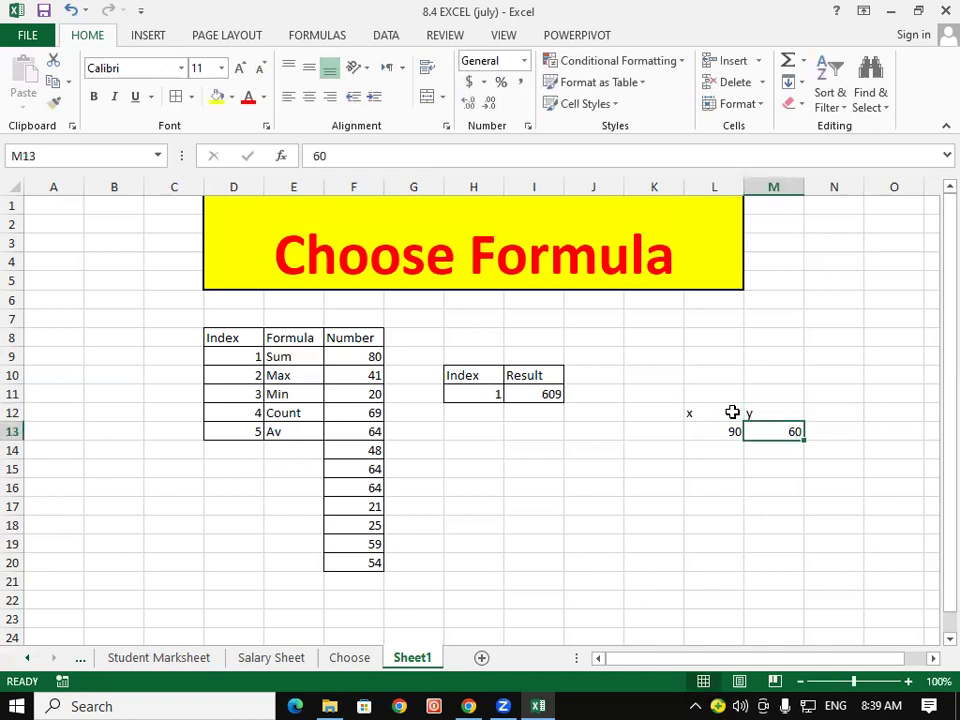
{"action": "left_click_drag", "start_coordinate": [733, 412], "coordinate": [761, 412]}
{"action": "left_click", "coordinate": [330, 97]}
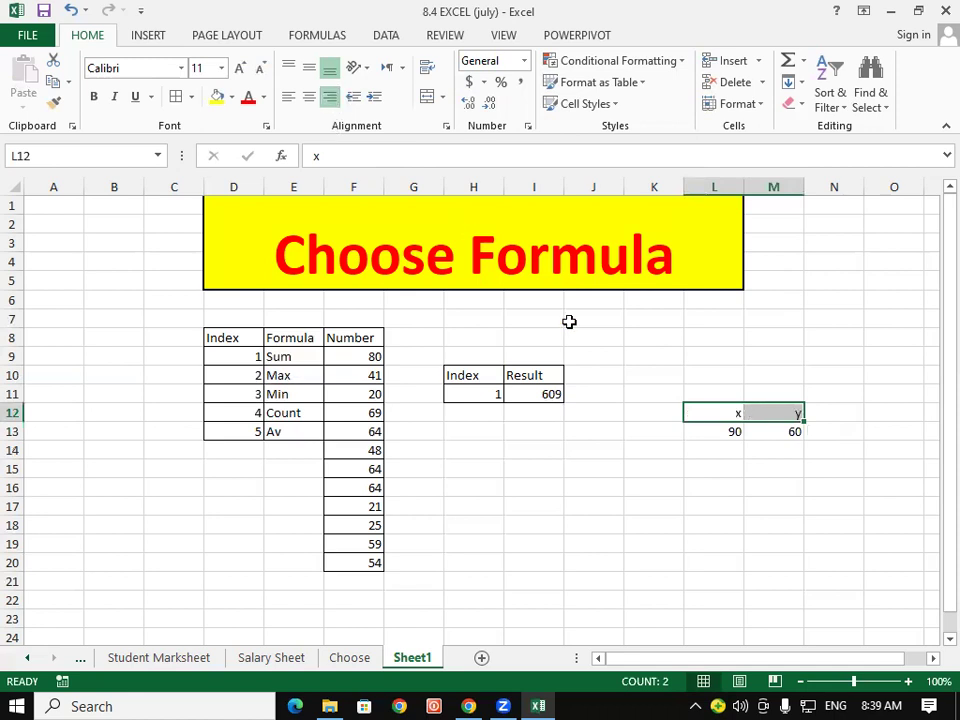
{"action": "left_click", "coordinate": [771, 527]}
{"action": "left_click", "coordinate": [731, 415]}
{"action": "mouse_move", "coordinate": [731, 415]}
{"action": "left_mouse_down"}
{"action": "mouse_move", "coordinate": [729, 431]}
{"action": "mouse_move", "coordinate": [779, 433]}
{"action": "left_mouse_up"}
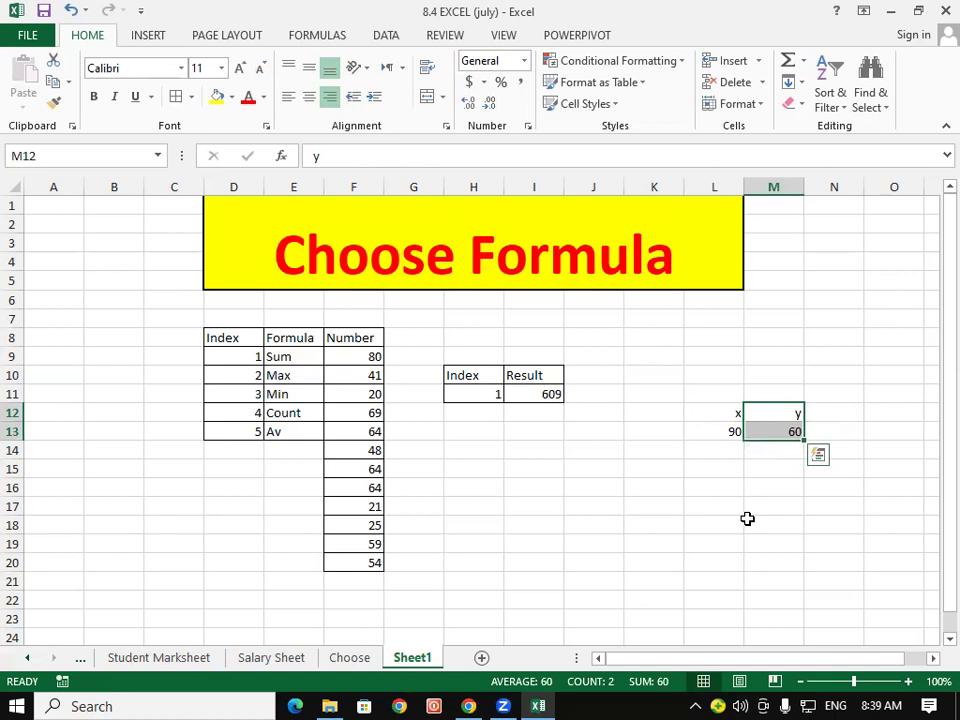
- Add the headers 'index' in J9 and 'formula' in K9
{"action": "left_click", "coordinate": [626, 376]}
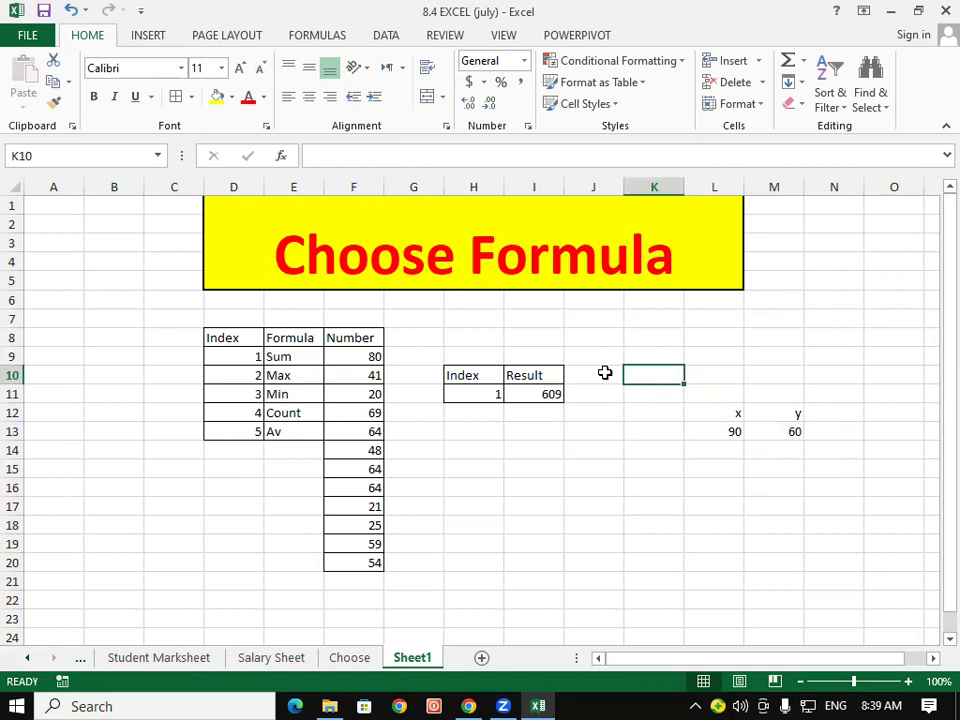
{"action": "left_click", "coordinate": [590, 356]}
{"action": "type", "text": "index"}
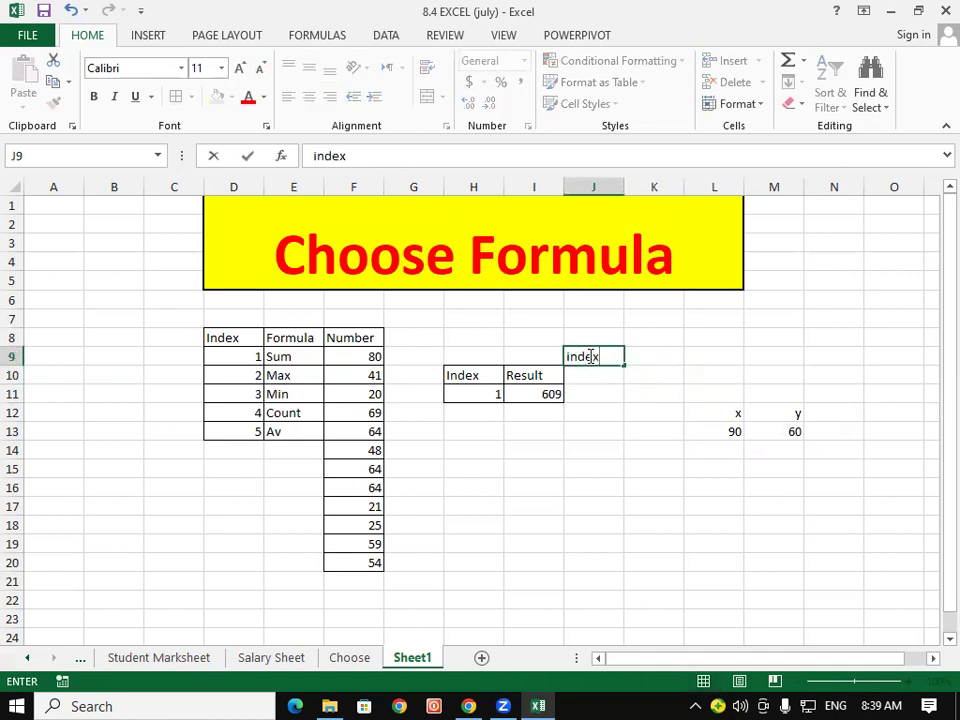
{"action": "key", "text": "Tab"}
{"action": "type", "text": "formula"}
{"action": "key", "text": "Return"}
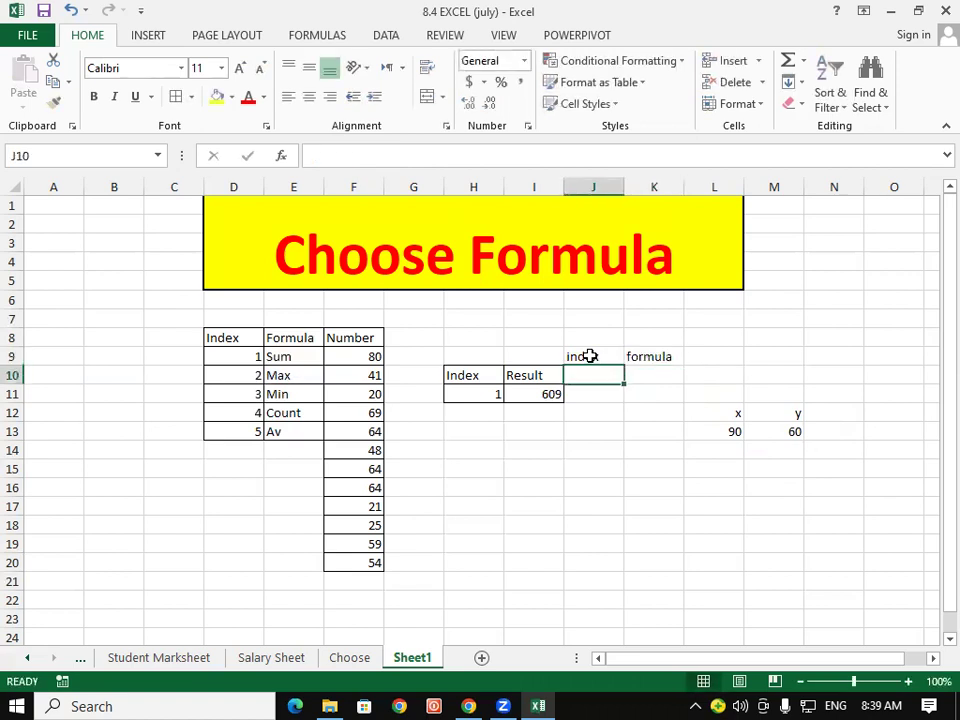
- Fill the index values 1, 2, 3, 4 into J10:J13
{"action": "type", "text": "1"}
{"action": "key", "text": "Return"}
{"action": "type", "text": "2"}
{"action": "key", "text": "Return"}
{"action": "type", "text": "3"}
{"action": "key", "text": "Return"}
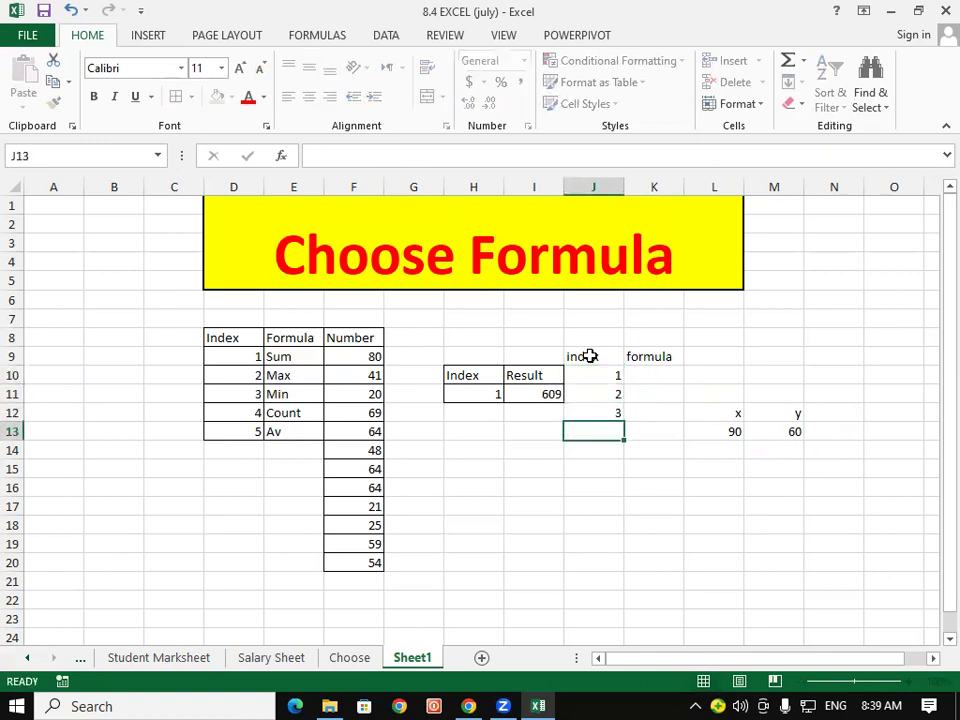
{"action": "type", "text": "4"}
{"action": "key", "text": "Return"}
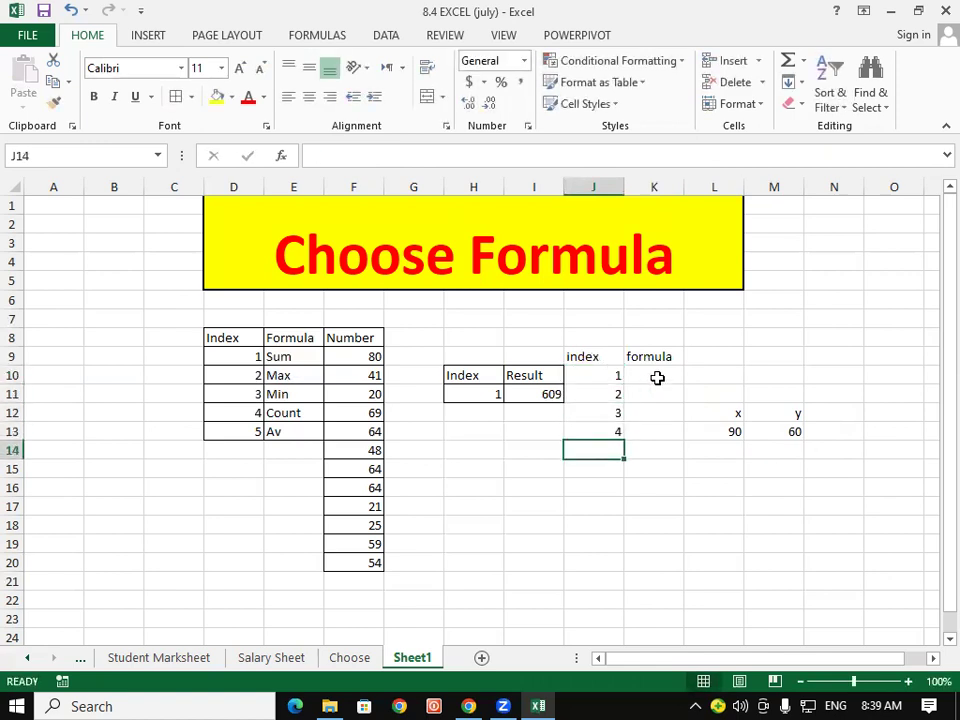
- Enter the operators +, -, * and / into K10:K13
{"action": "left_click", "coordinate": [658, 377]}
{"action": "type", "text": "+"}
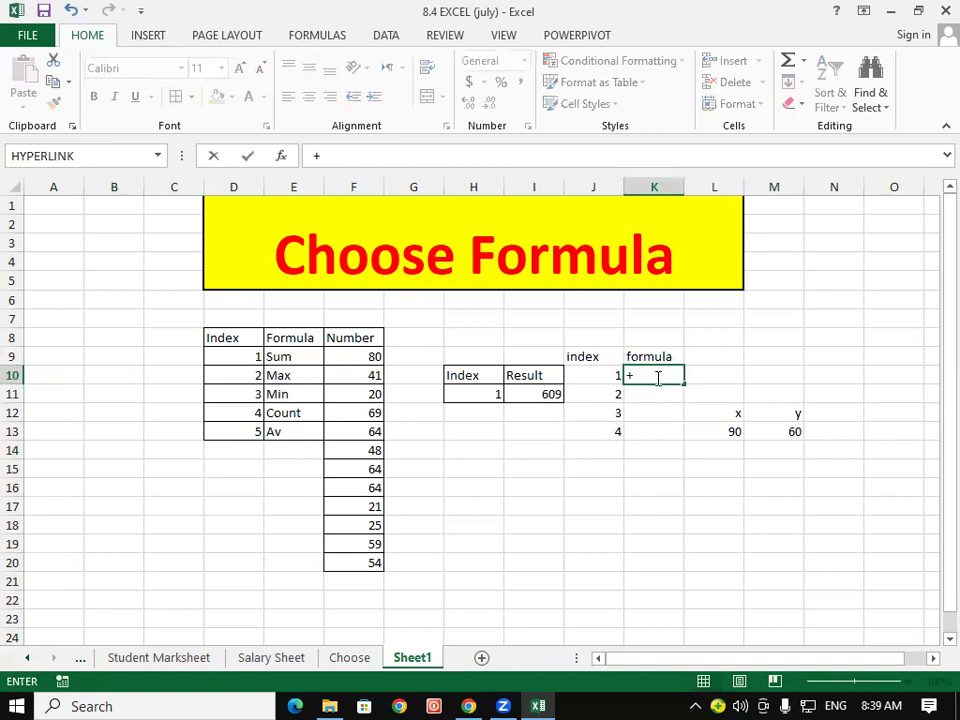
{"action": "key", "text": "Return"}
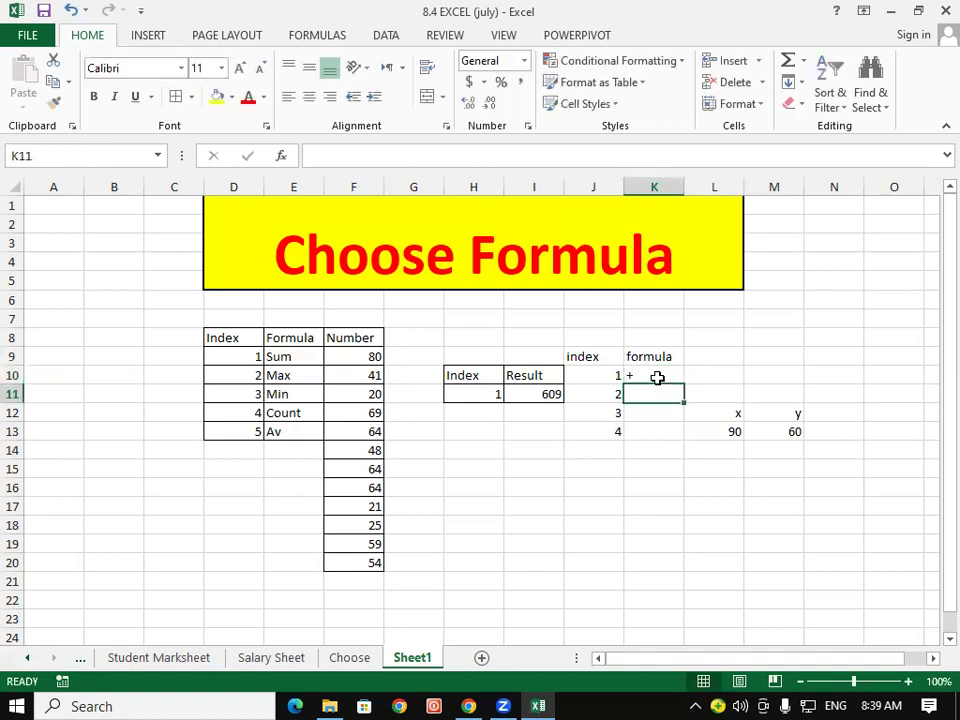
{"action": "type", "text": "-"}
{"action": "key", "text": "Return"}
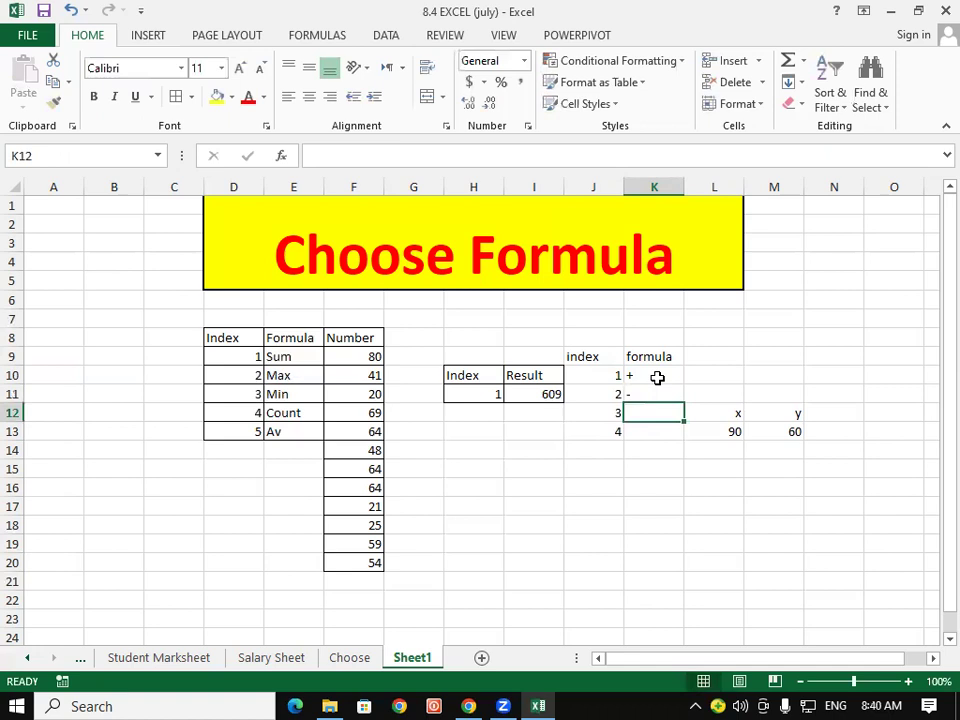
{"action": "type", "text": "*"}
{"action": "key", "text": "Return"}
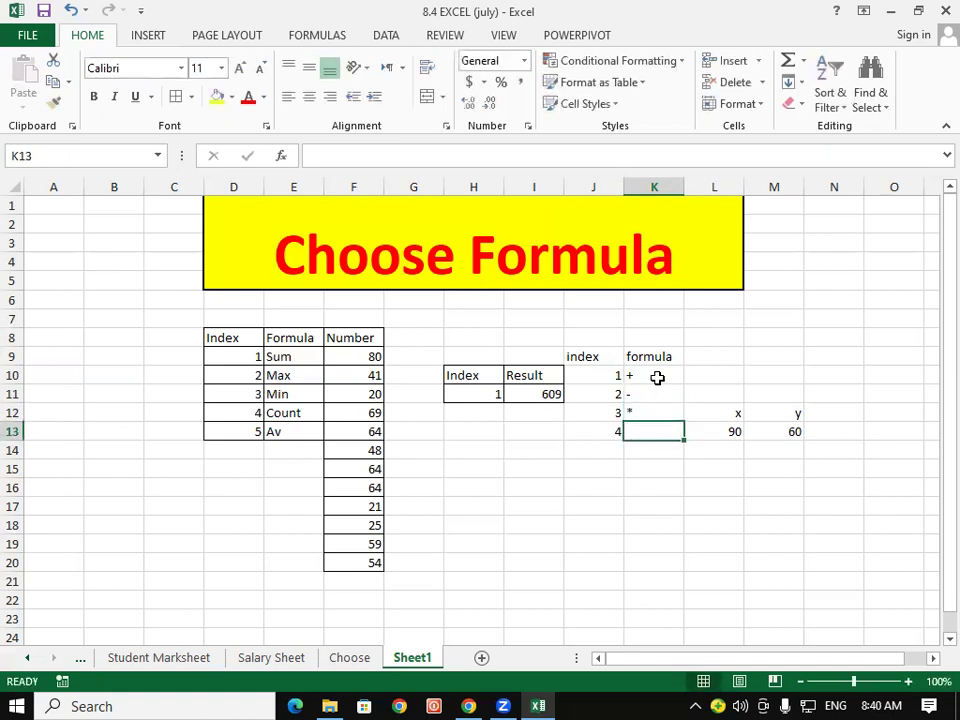
{"action": "key", "text": "F2"}
{"action": "type", "text": "/"}
{"action": "key", "text": "Return"}
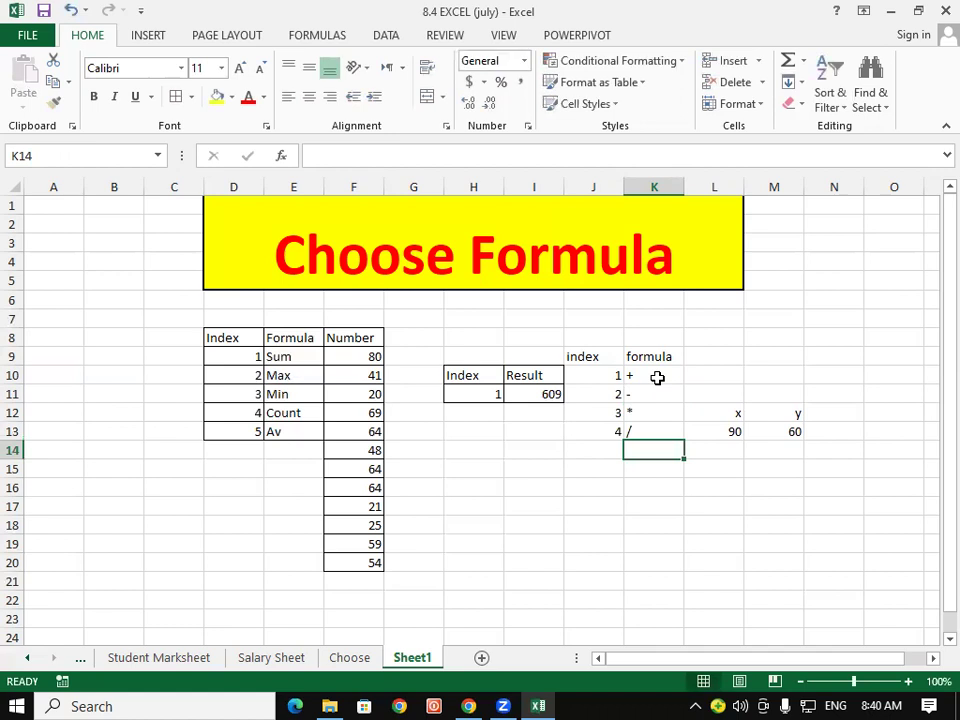
- Copy the Index and Result headers into L15:M15 and enter index 1 in L16
{"action": "left_click", "coordinate": [735, 455]}
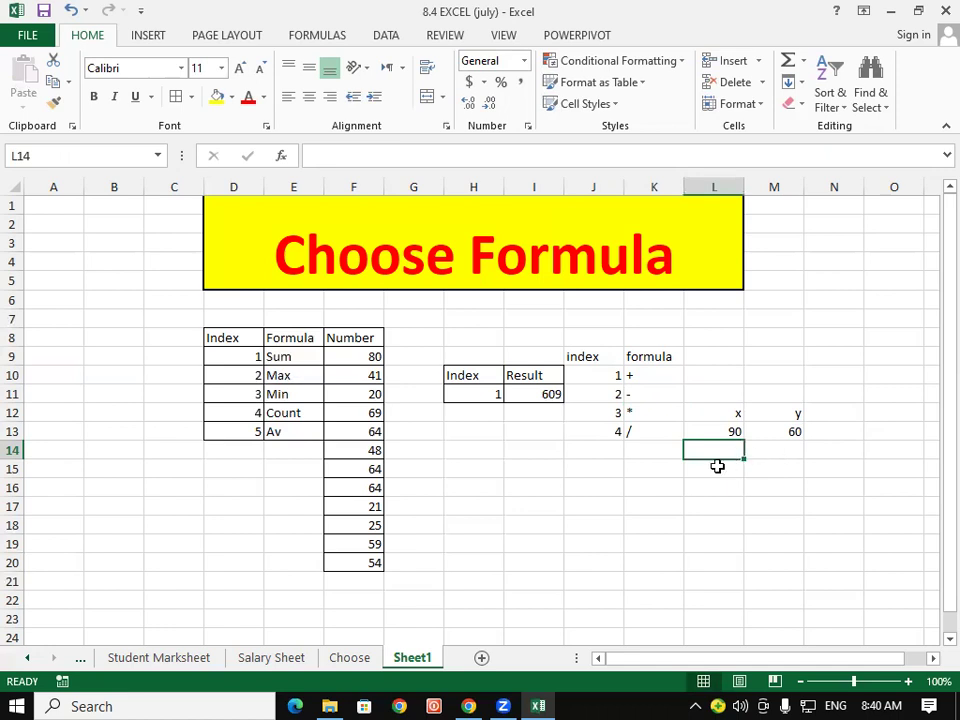
{"action": "left_click_drag", "start_coordinate": [484, 375], "coordinate": [522, 372]}
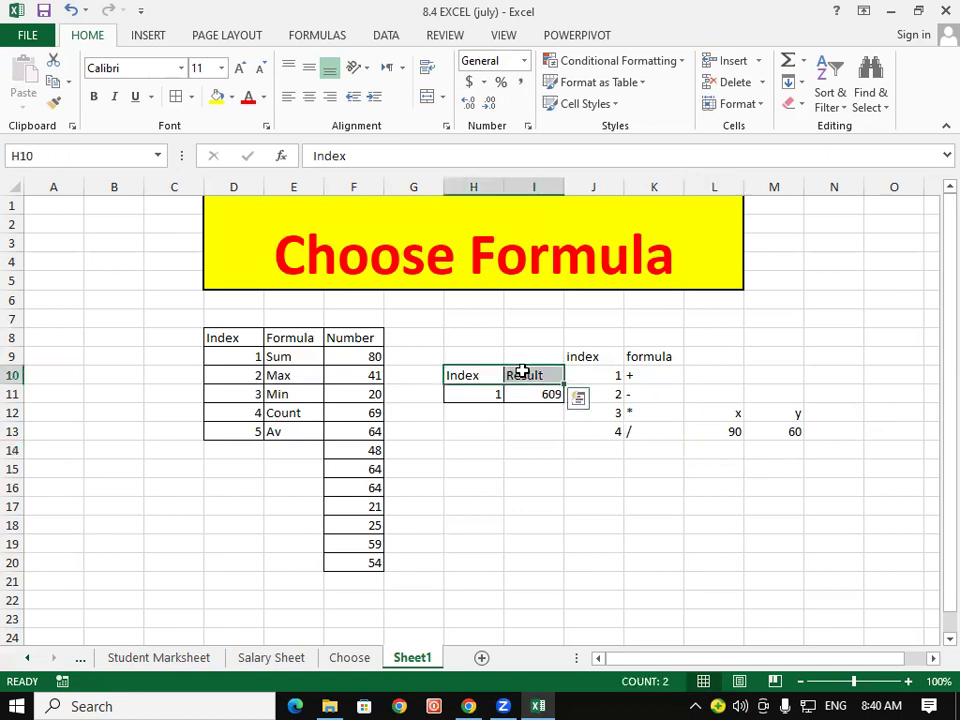
{"action": "key", "text": "ctrl+c"}
{"action": "left_click", "coordinate": [730, 468]}
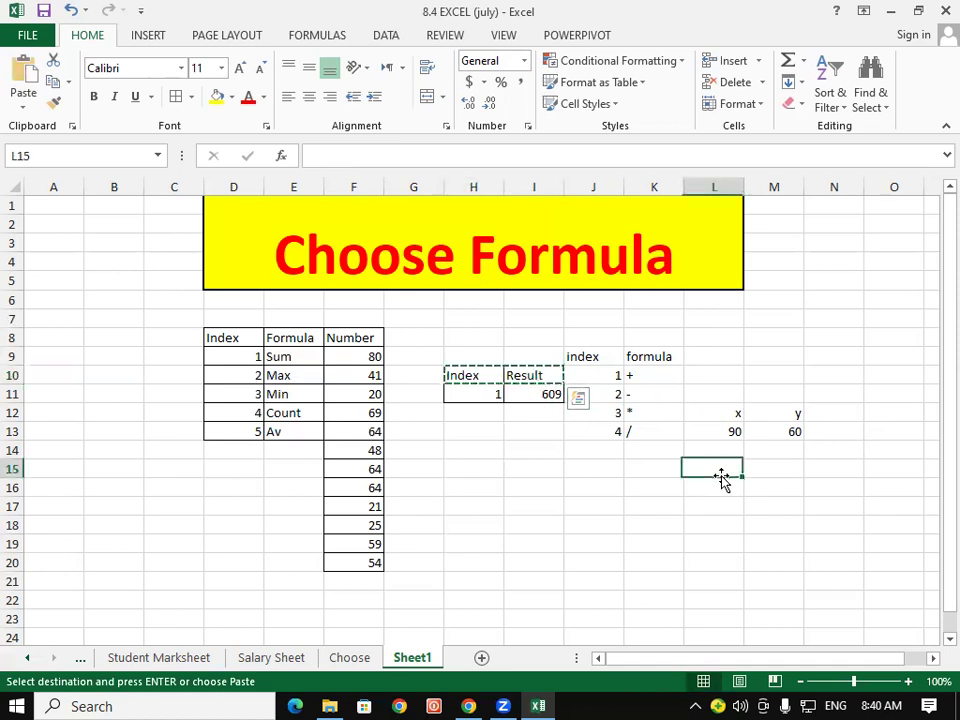
{"action": "key", "text": "ctrl+v"}
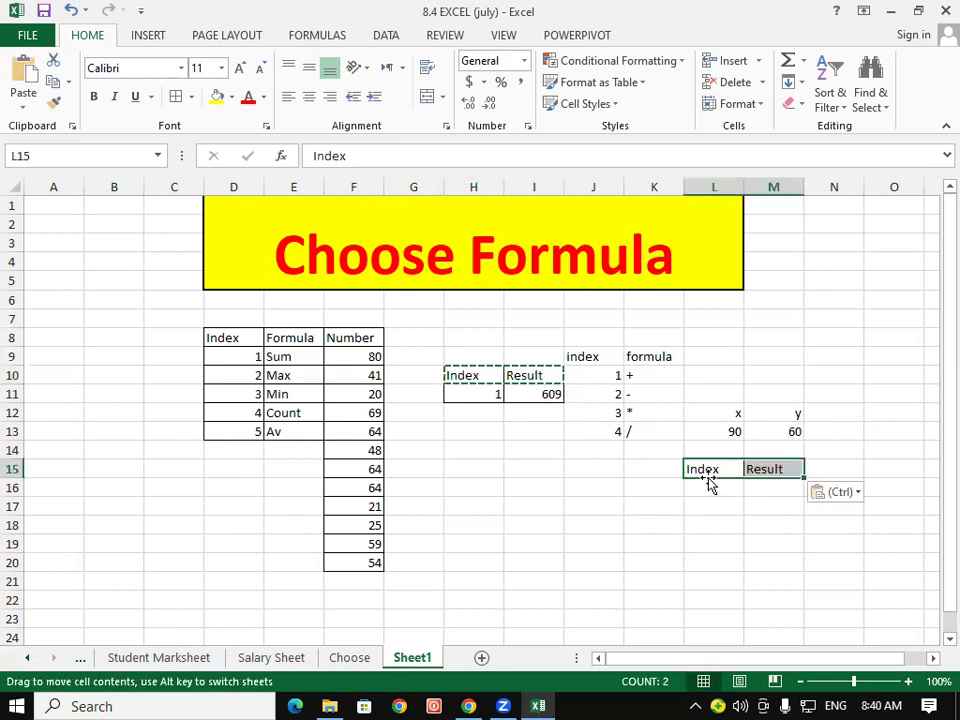
{"action": "left_click", "coordinate": [707, 486]}
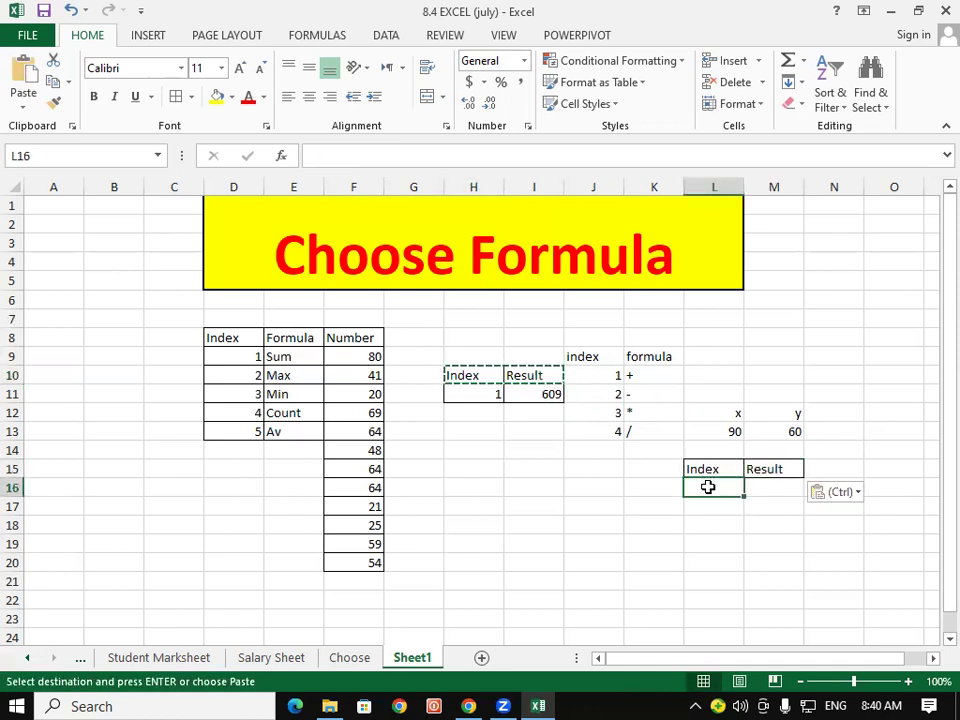
{"action": "type", "text": "1"}
{"action": "key", "text": "Tab"}
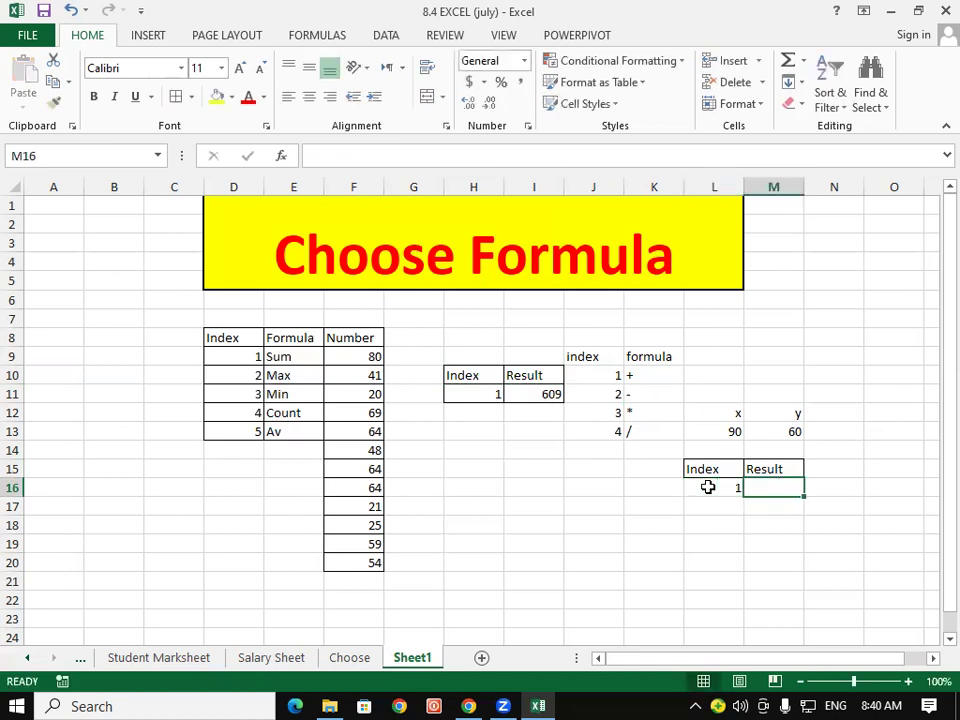
- Start =CHOOSE(L16, in M16 with (L13+M13) as the first choice
{"action": "type", "text": "=cho"}
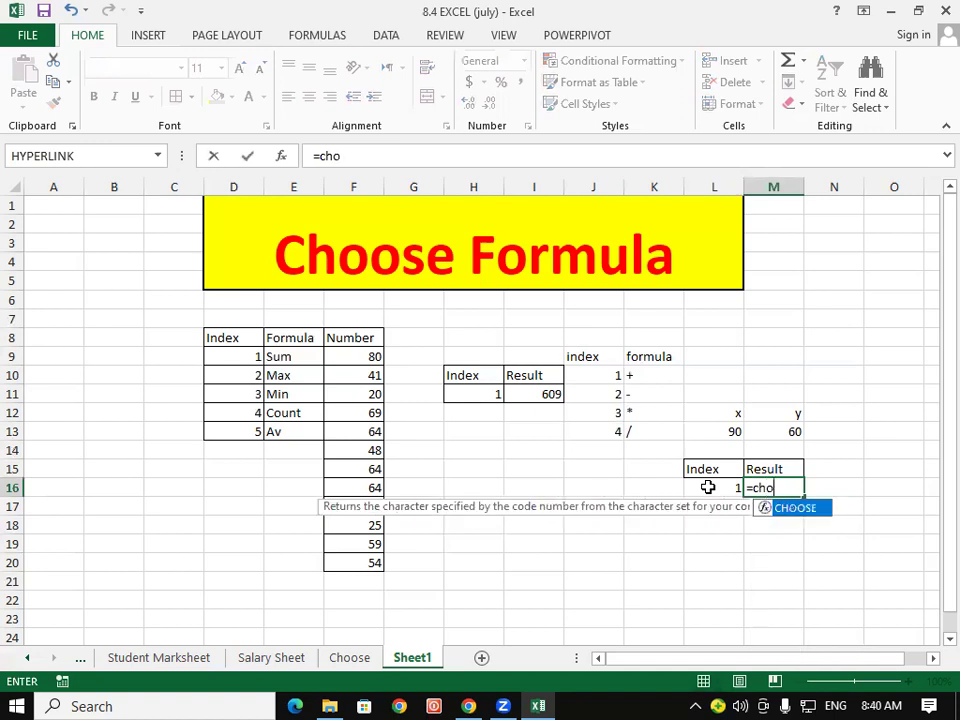
{"action": "key", "text": "Tab"}
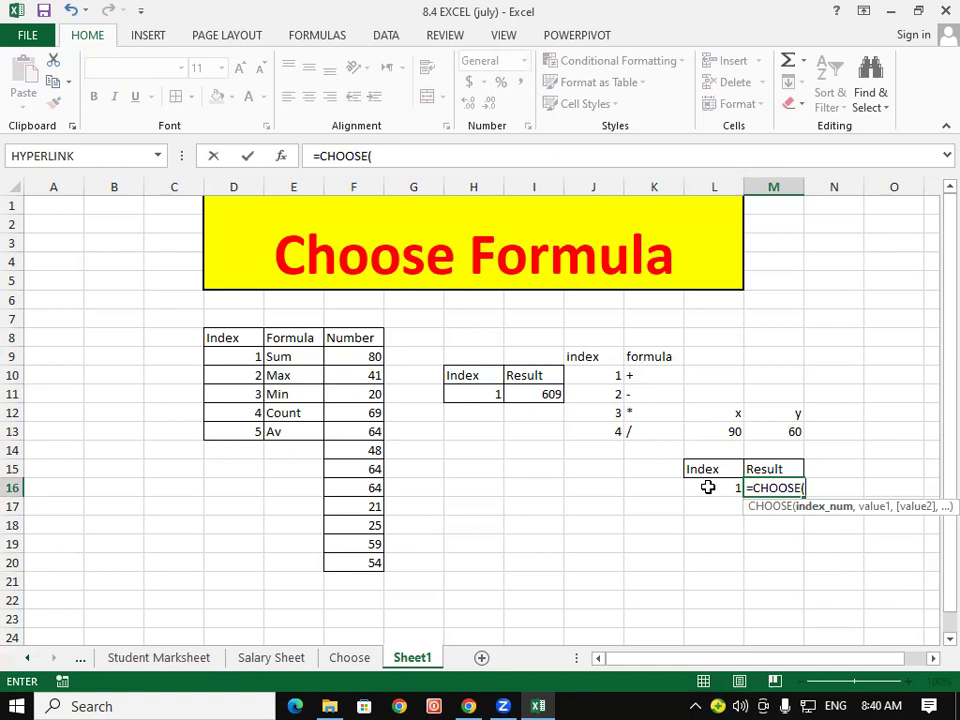
{"action": "left_click", "coordinate": [707, 487]}
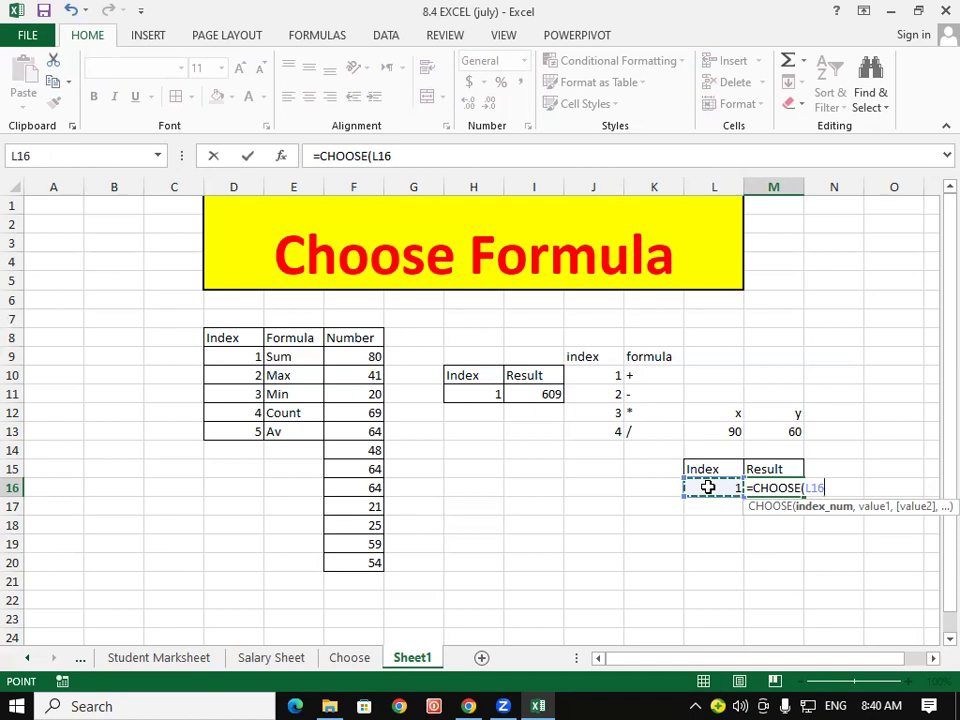
{"action": "type", "text": "("}
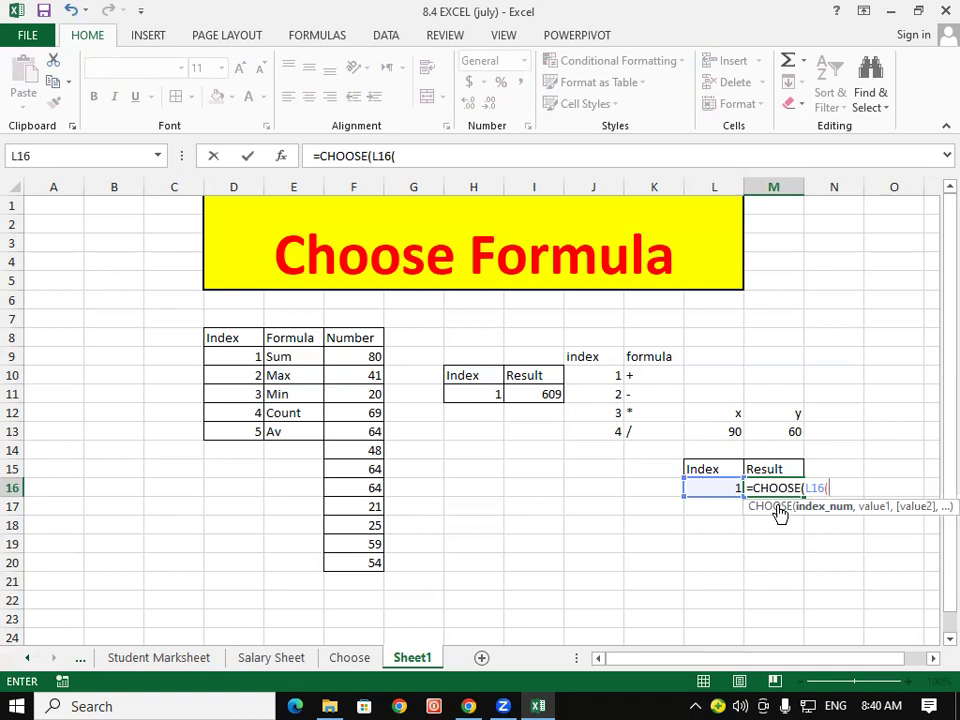
{"action": "left_click", "coordinate": [725, 432]}
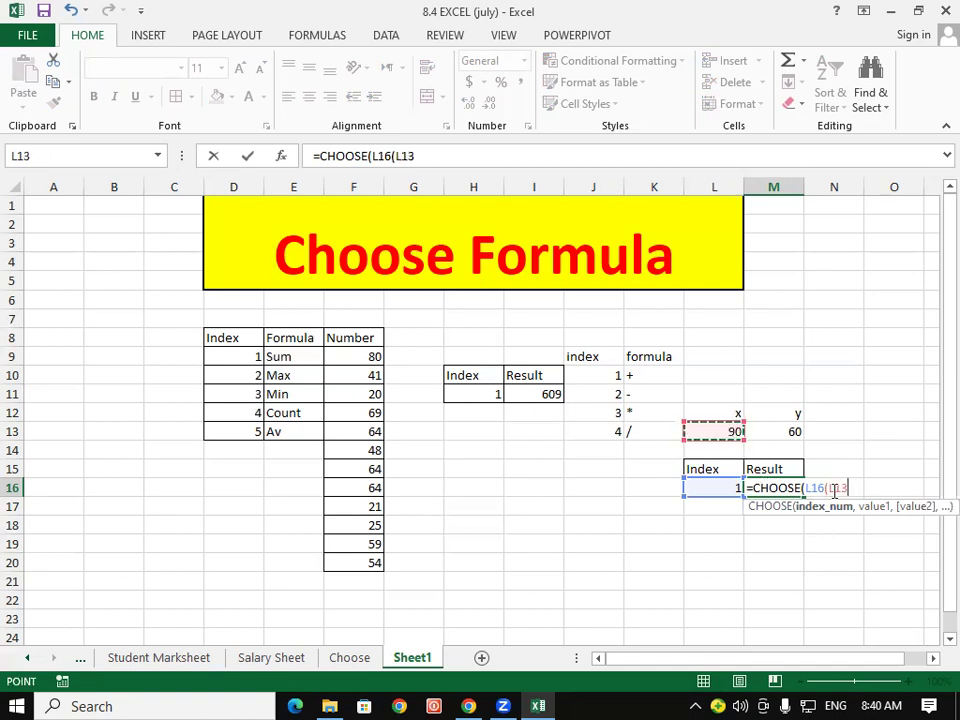
{"action": "key", "text": "BackSpace"}
{"action": "key", "text": "BackSpace"}
{"action": "key", "text": "BackSpace"}
{"action": "key", "text": "BackSpace"}
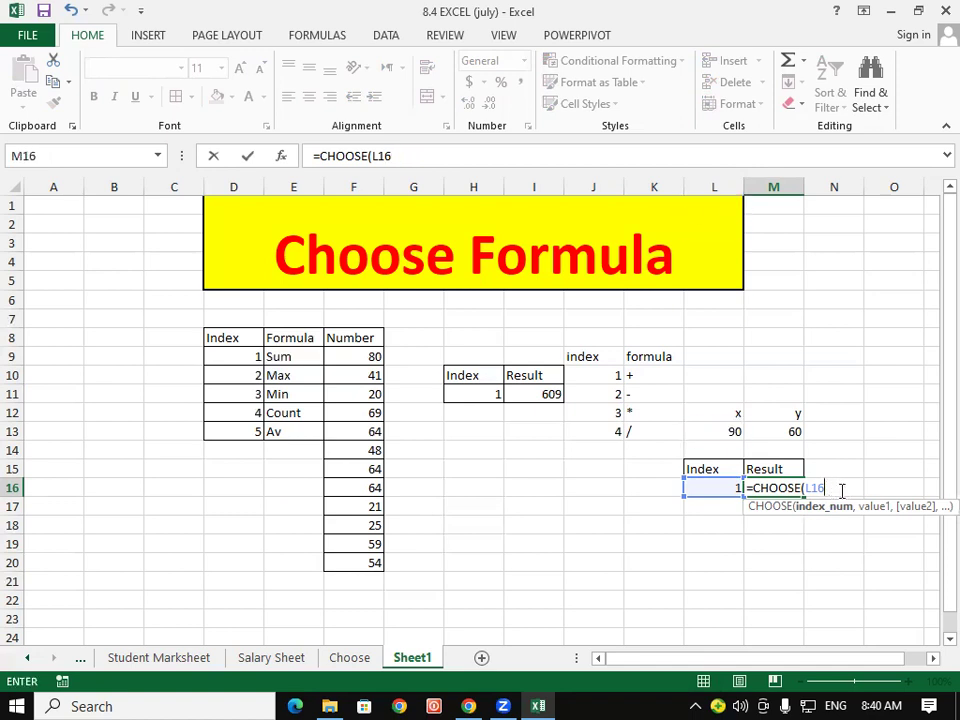
{"action": "type", "text": ","}
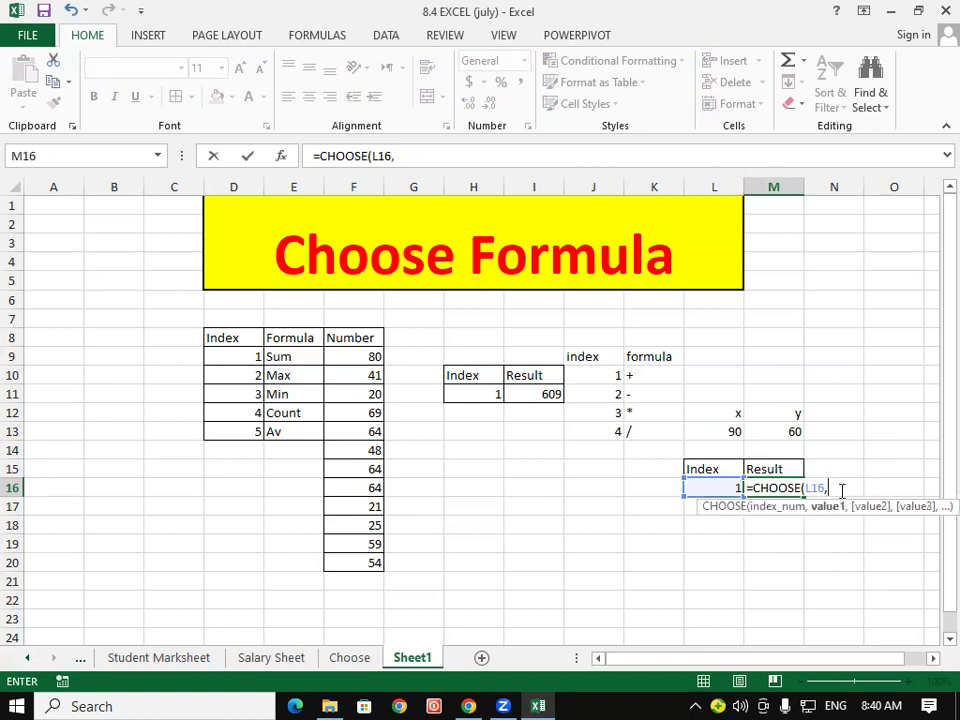
{"action": "type", "text": "("}
{"action": "left_click", "coordinate": [717, 425]}
{"action": "type", "text": "+"}
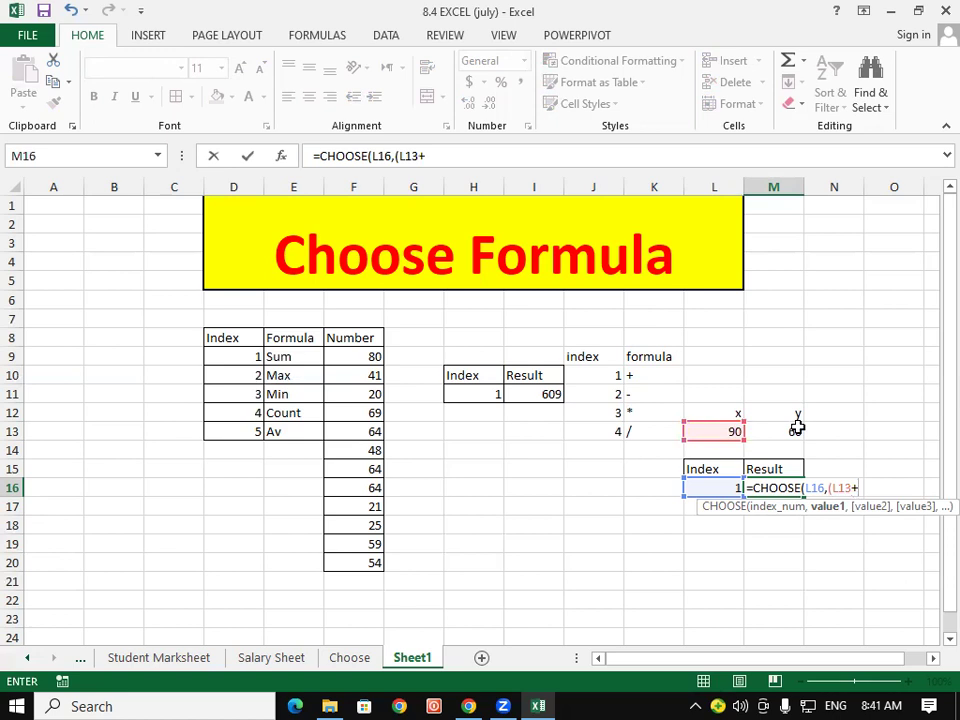
{"action": "left_click", "coordinate": [795, 426]}
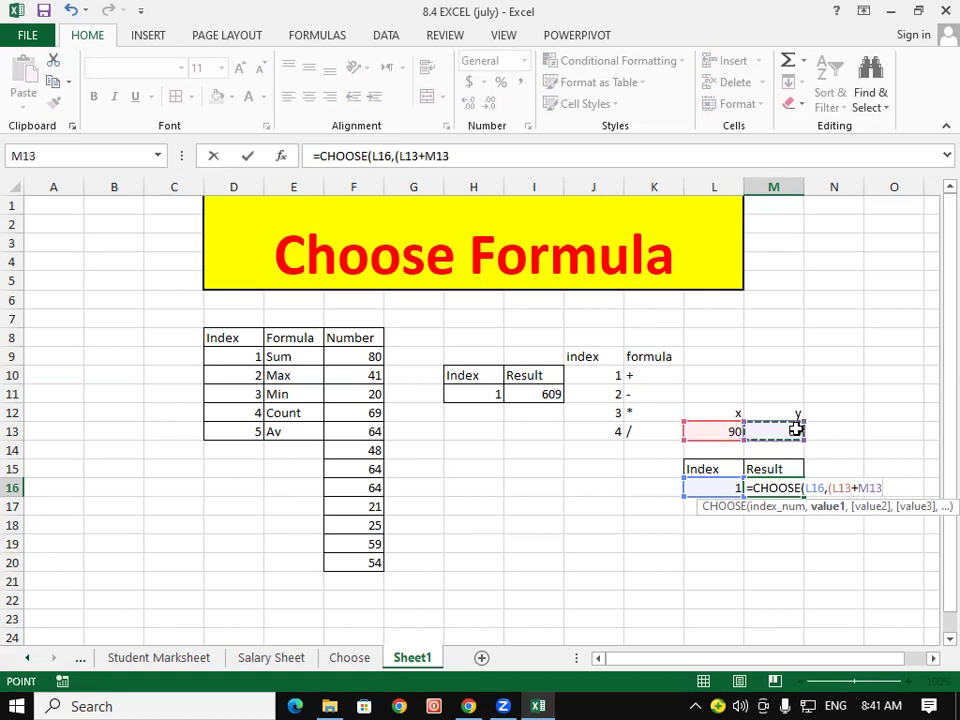
{"action": "type", "text": ")"}
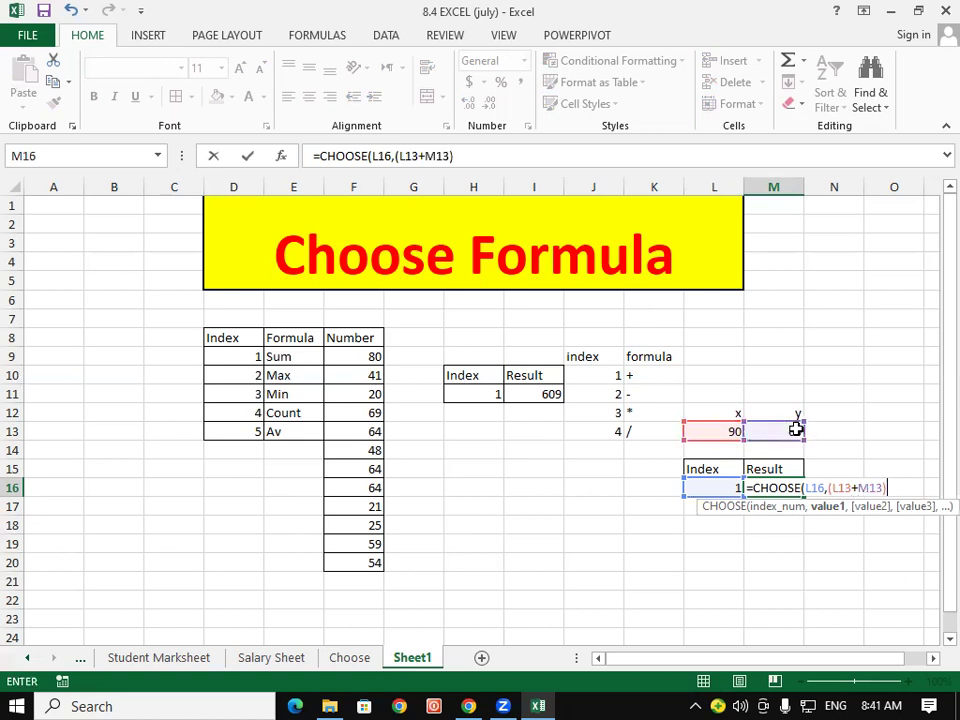
{"action": "type", "text": ","}
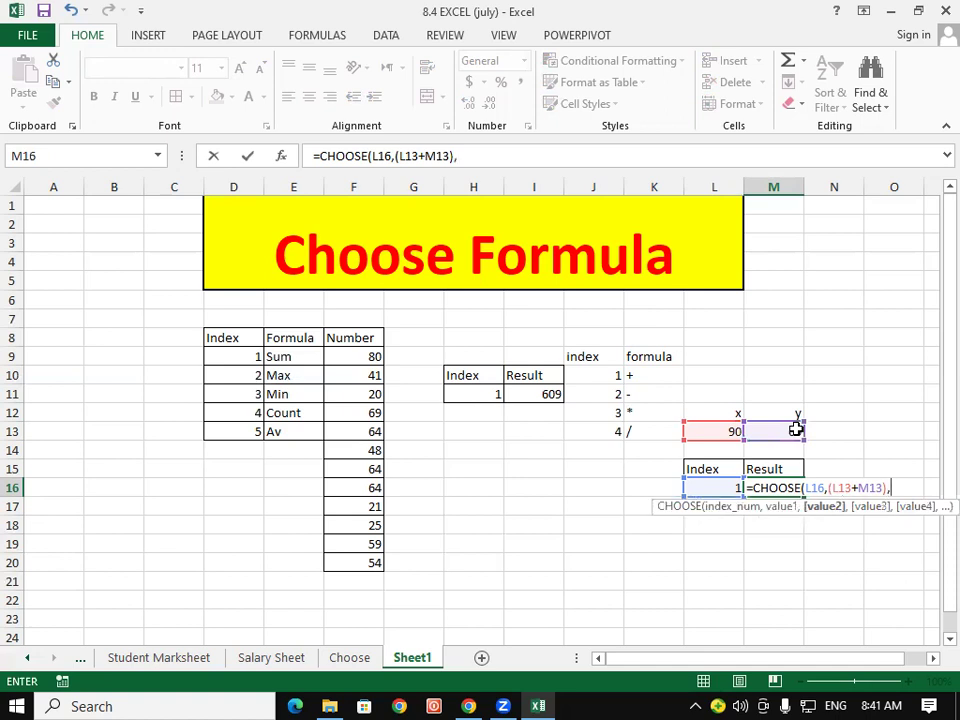
- Add (L13-M13) as the second CHOOSE choice
{"action": "left_click", "coordinate": [733, 429]}
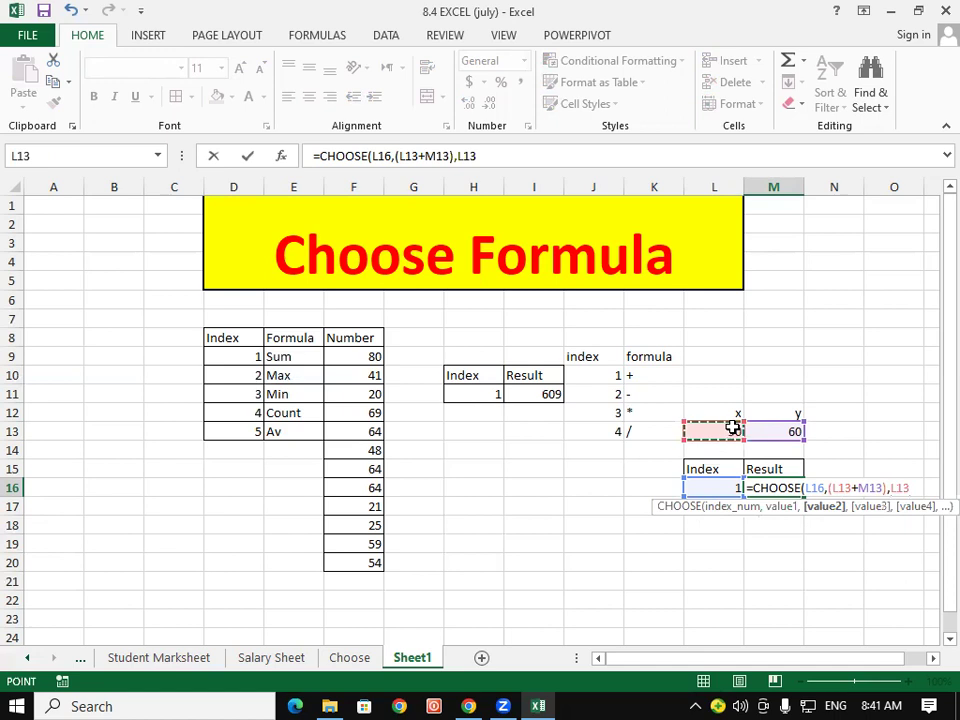
{"action": "key", "text": "BackSpace"}
{"action": "key", "text": "BackSpace"}
{"action": "key", "text": "BackSpace"}
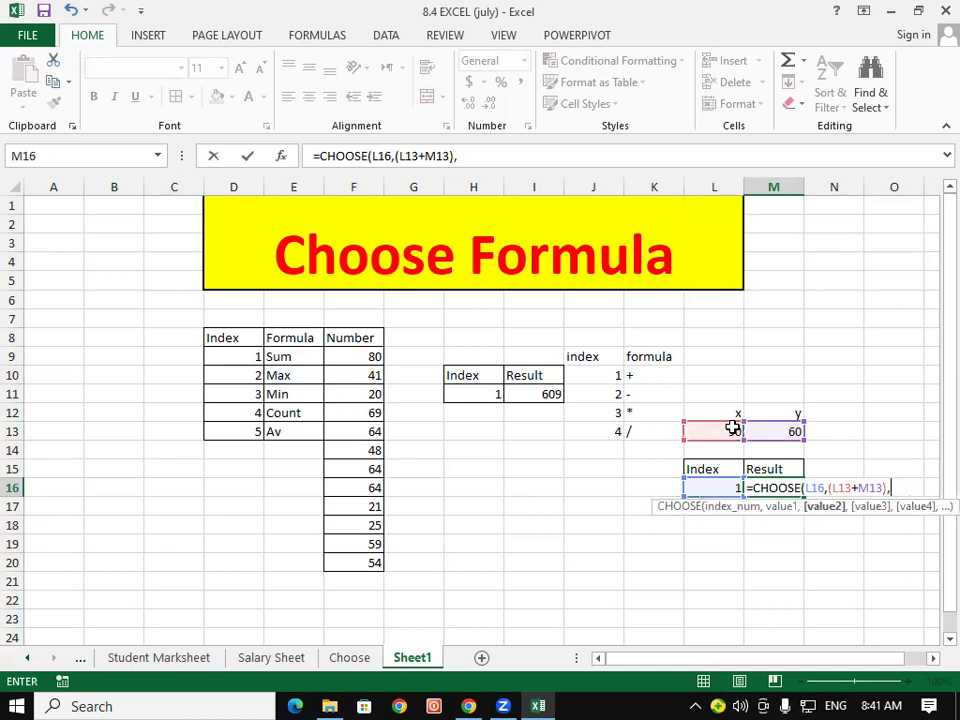
{"action": "type", "text": "("}
{"action": "left_click", "coordinate": [733, 429]}
{"action": "type", "text": "-"}
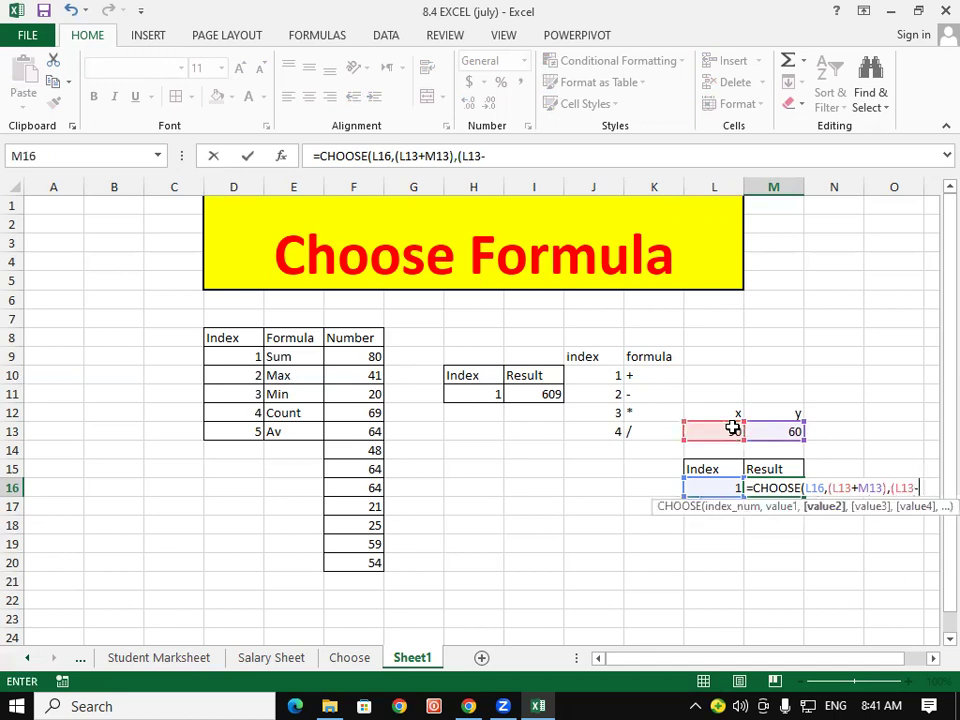
{"action": "left_click", "coordinate": [762, 431]}
{"action": "type", "text": ")"}
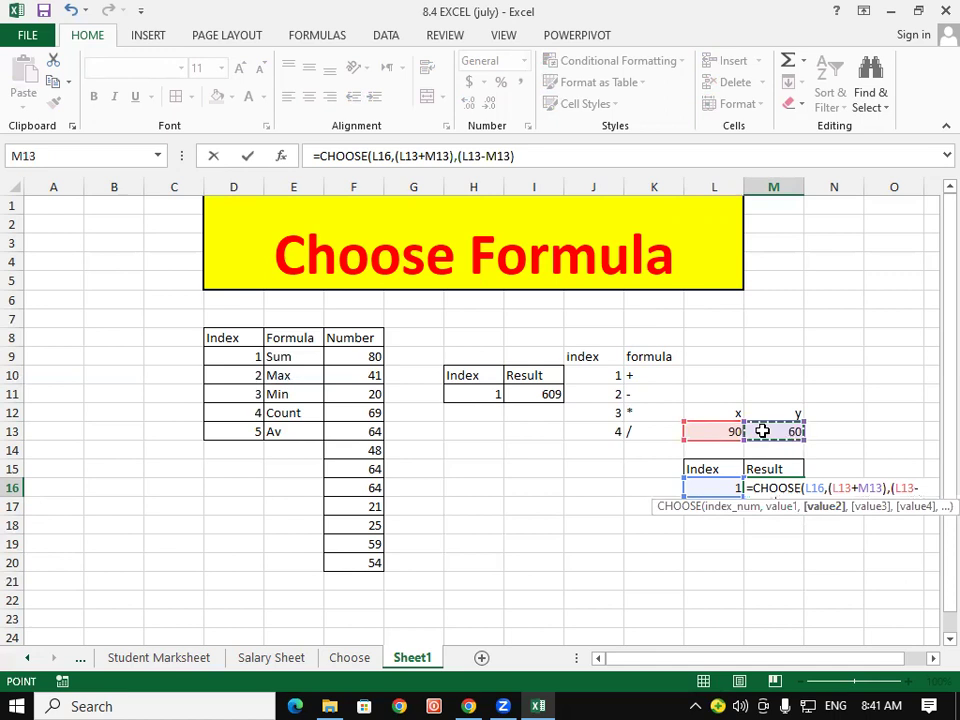
{"action": "type", "text": ","}
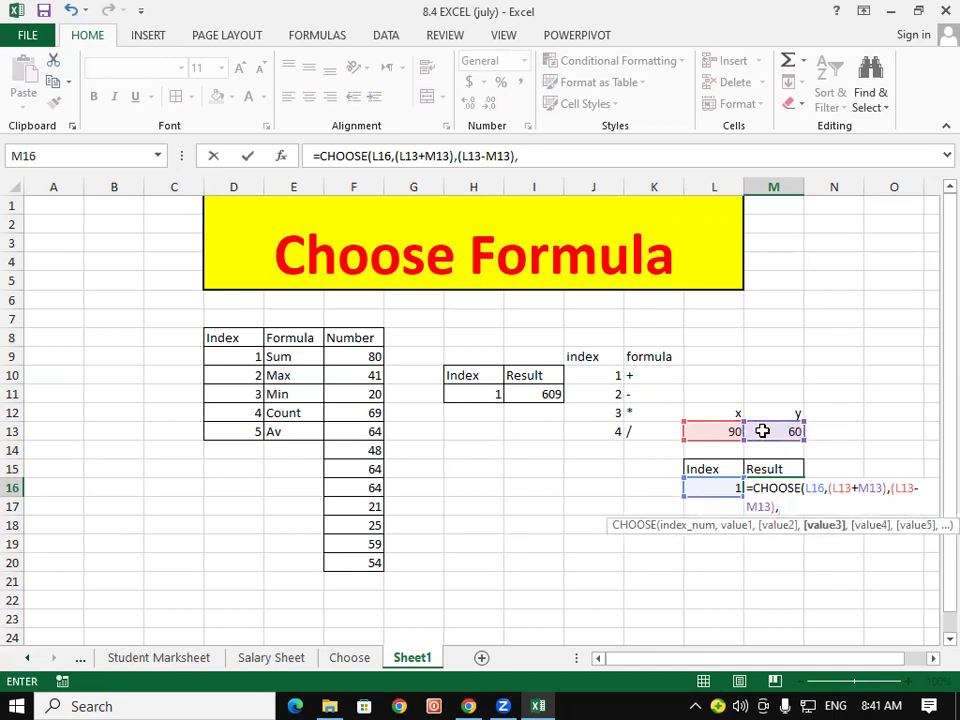
{"action": "type", "text": "("}
- Add (L13*M13) and (L13/M13) as the final choices and commit the formula, giving 150
{"action": "left_click", "coordinate": [721, 429]}
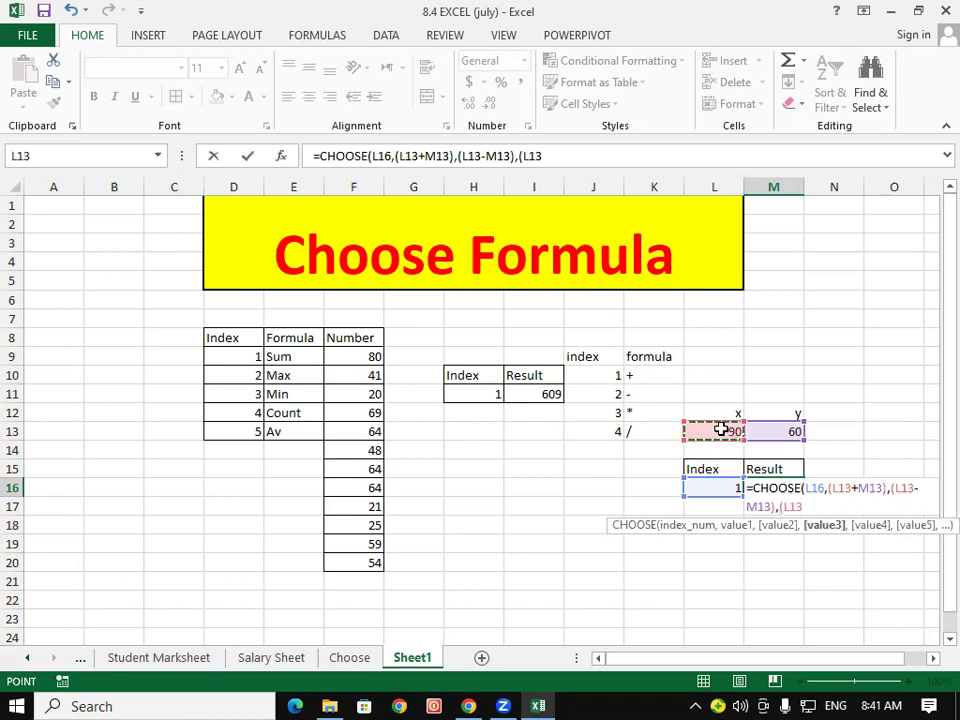
{"action": "type", "text": "*"}
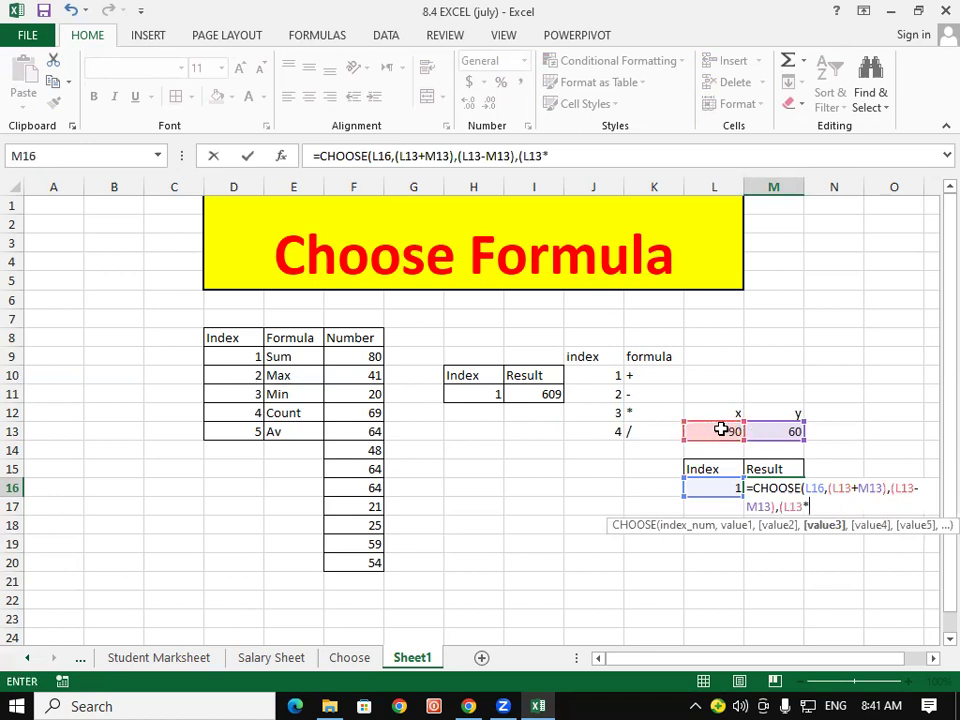
{"action": "left_click", "coordinate": [773, 432]}
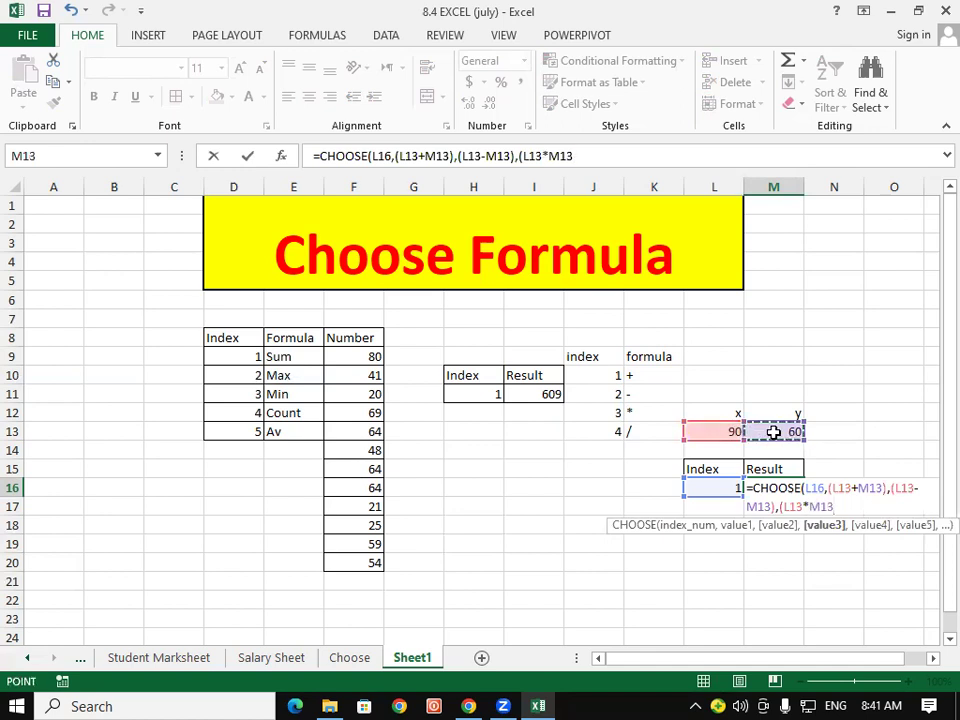
{"action": "type", "text": ")"}
{"action": "type", "text": ","}
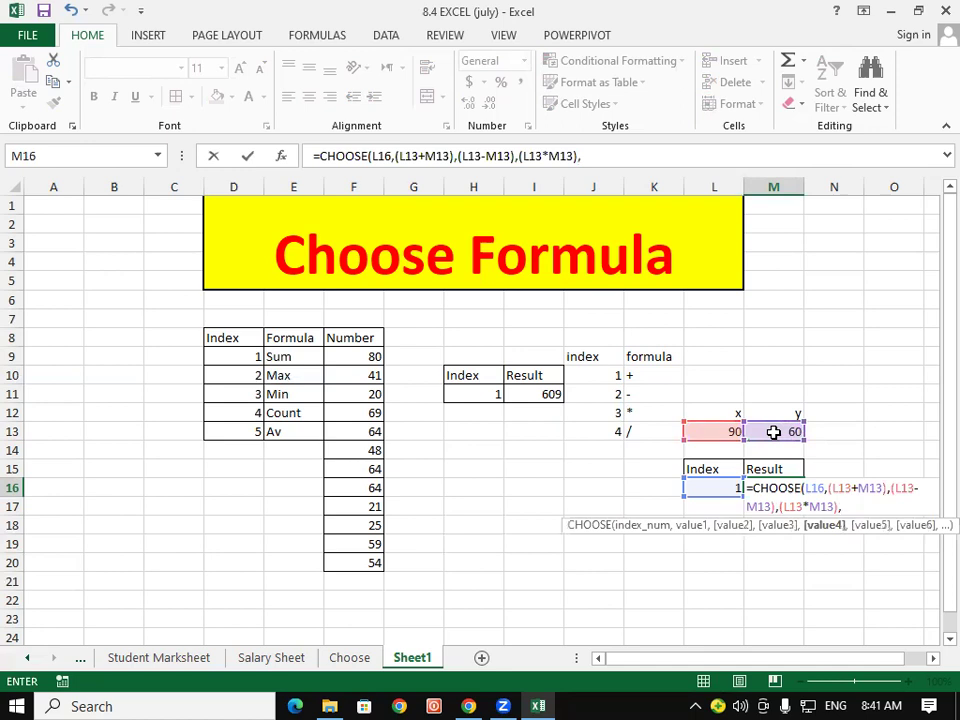
{"action": "type", "text": "("}
{"action": "left_click", "coordinate": [721, 432]}
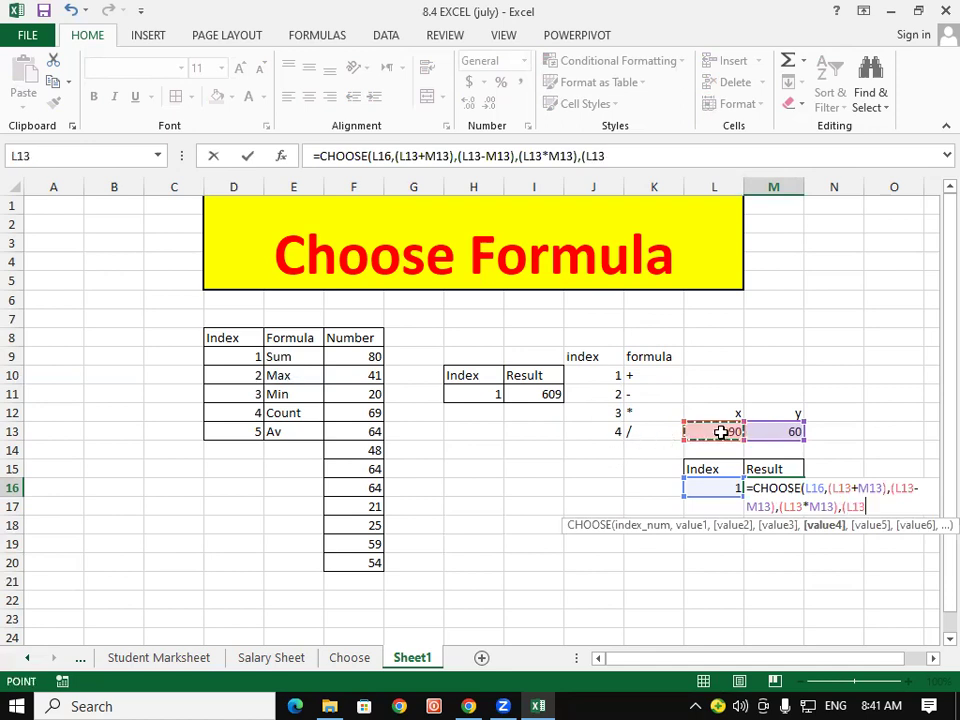
{"action": "type", "text": "/"}
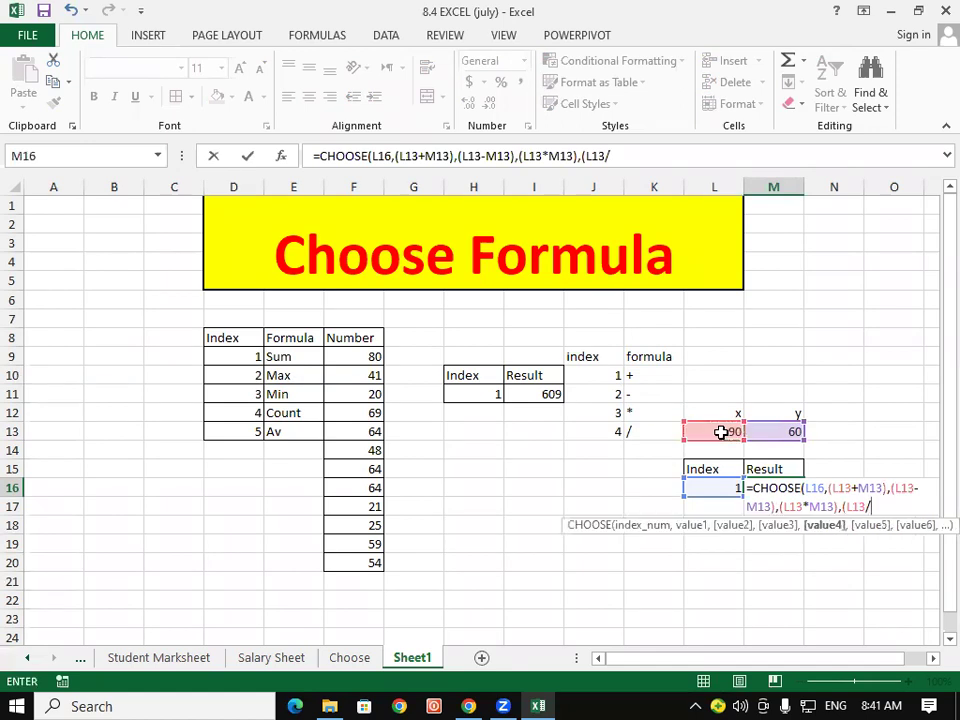
{"action": "left_click", "coordinate": [754, 429]}
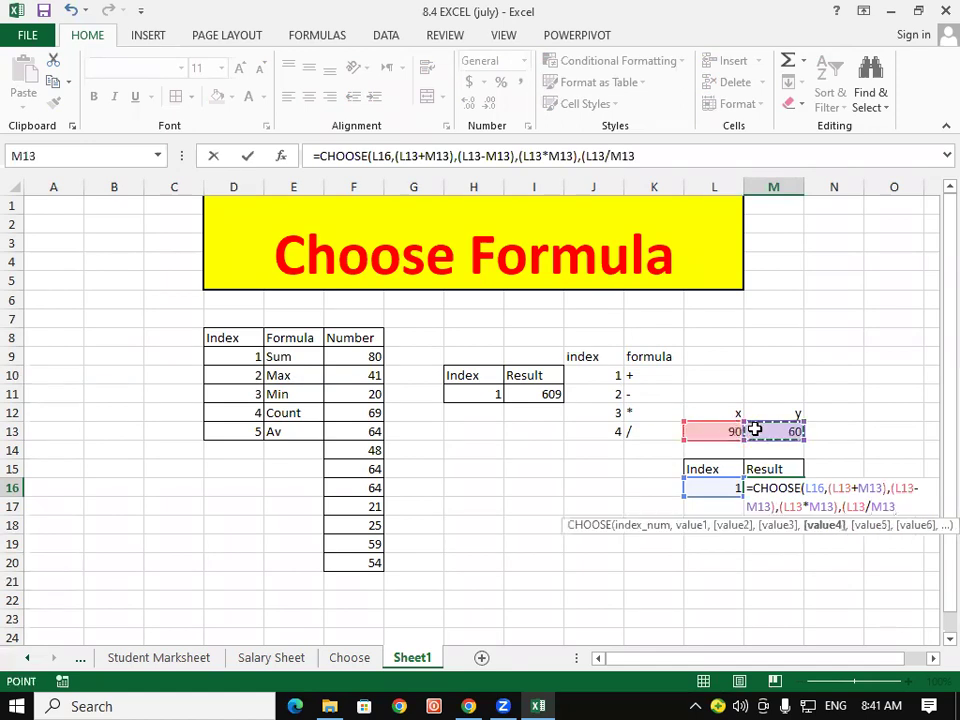
{"action": "type", "text": ")"}
{"action": "type", "text": ")"}
{"action": "key", "text": "Return"}
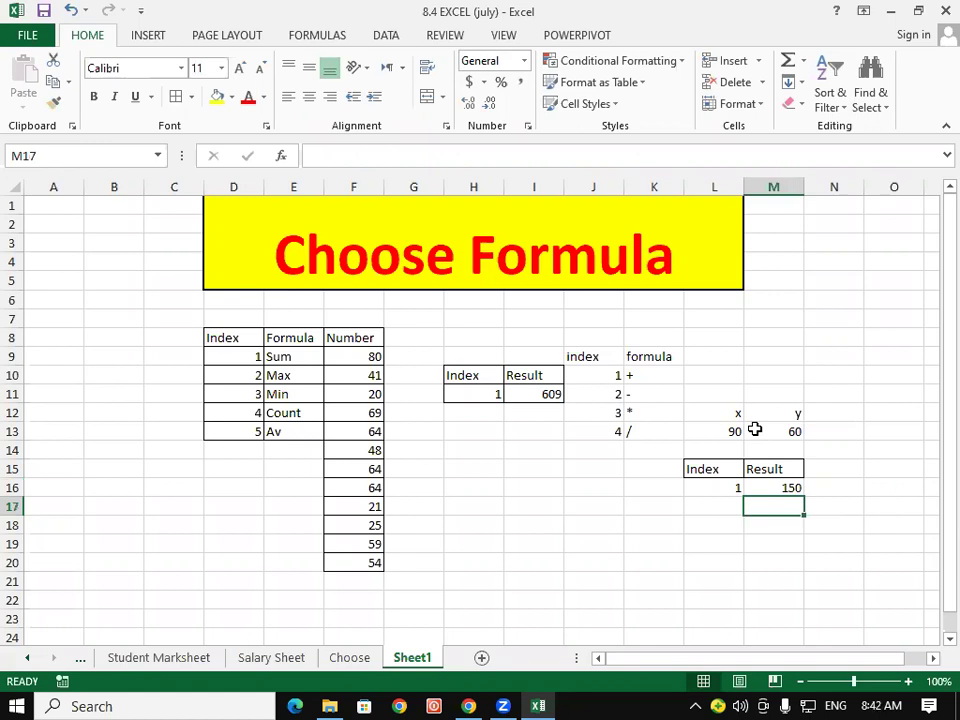
- Apply All Borders to the index and formula table J9:K13
{"action": "left_click_drag", "start_coordinate": [617, 356], "coordinate": [651, 433]}
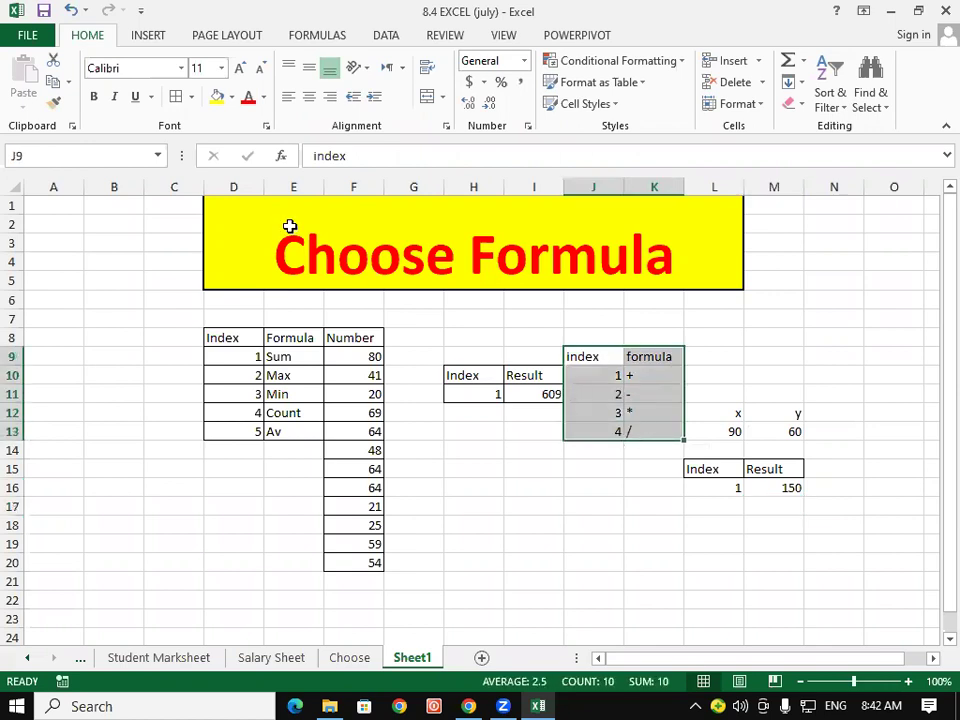
{"action": "left_click", "coordinate": [177, 97]}
{"action": "left_click", "coordinate": [713, 541]}
{"action": "left_click_drag", "start_coordinate": [736, 415], "coordinate": [795, 431]}
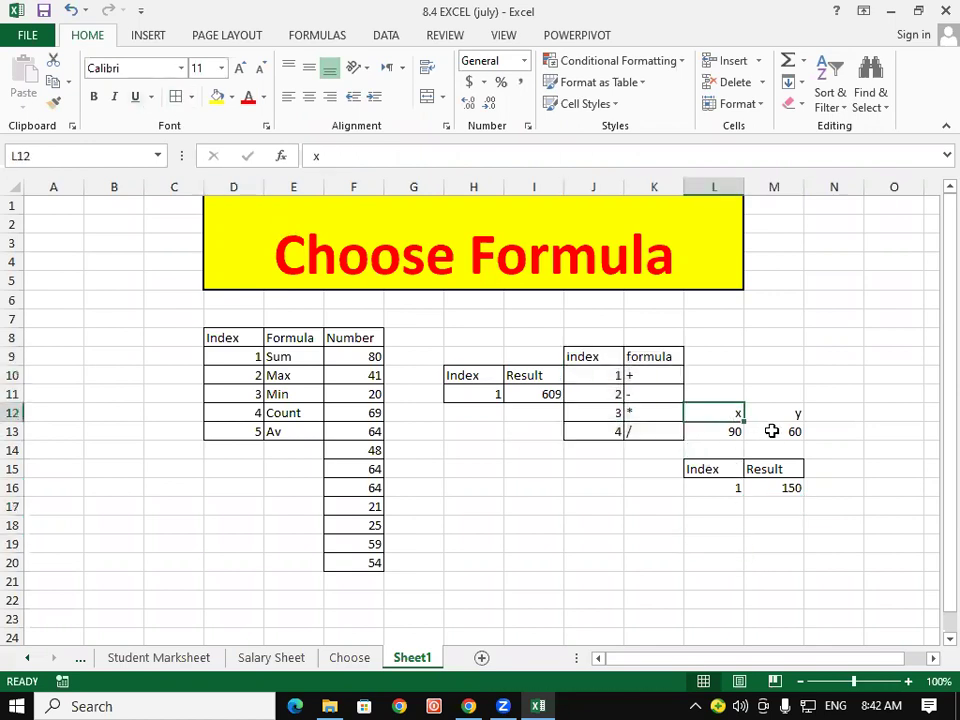
{"action": "left_click", "coordinate": [528, 498]}
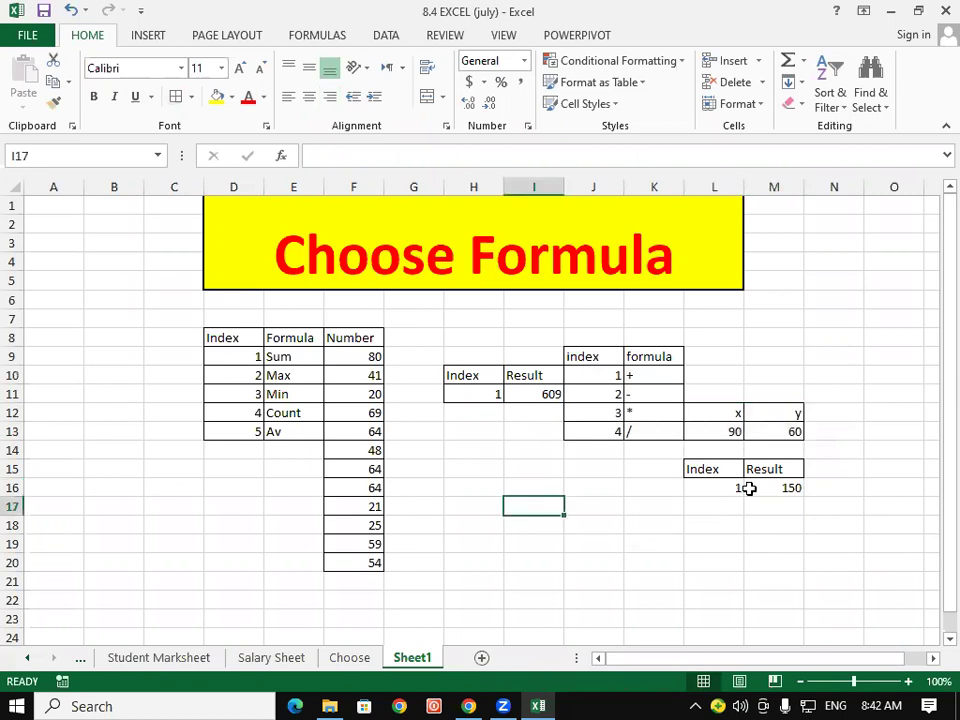
- Put a Thick Box Border around the x and y cells L12:M13 and zoom to 120%
{"action": "left_click_drag", "start_coordinate": [729, 410], "coordinate": [765, 431]}
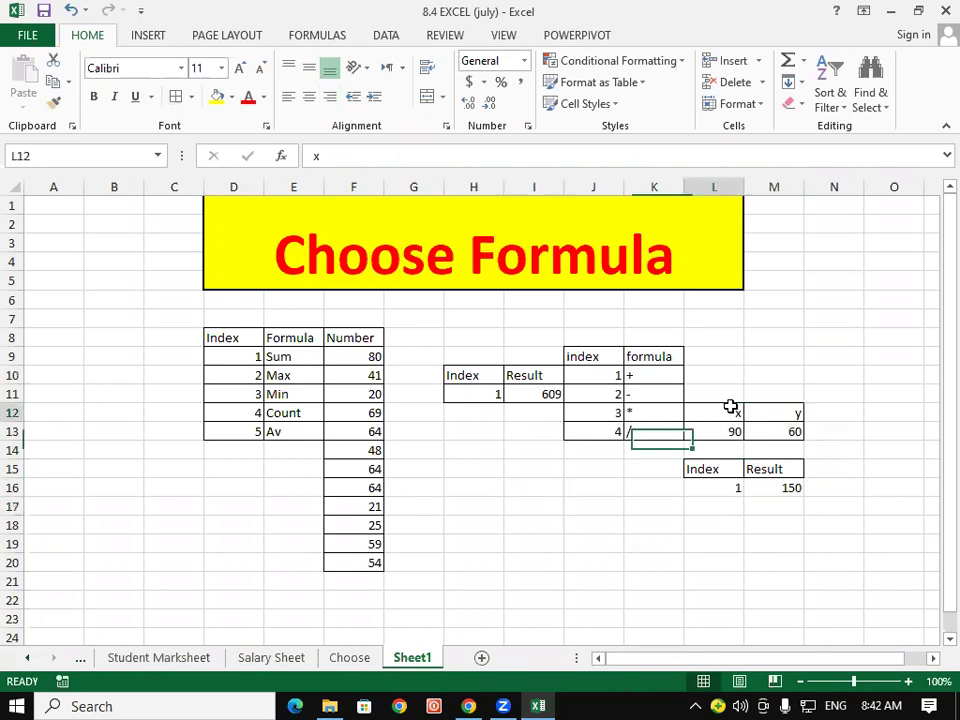
{"action": "left_click", "coordinate": [190, 97]}
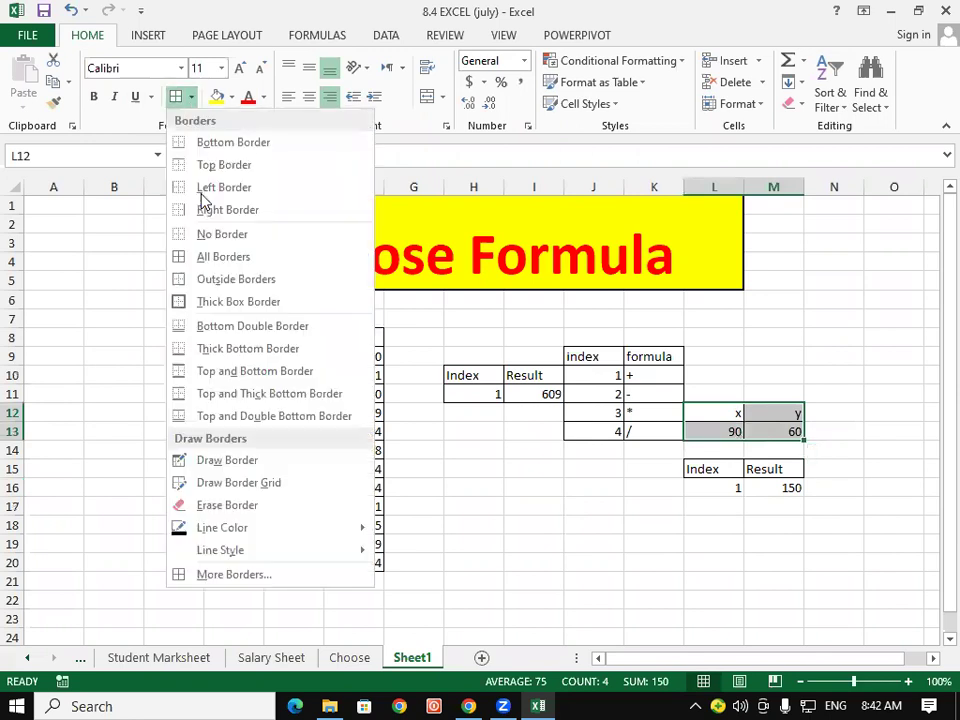
{"action": "left_click", "coordinate": [660, 490]}
{"action": "left_click", "coordinate": [729, 413]}
{"action": "left_click", "coordinate": [740, 450]}
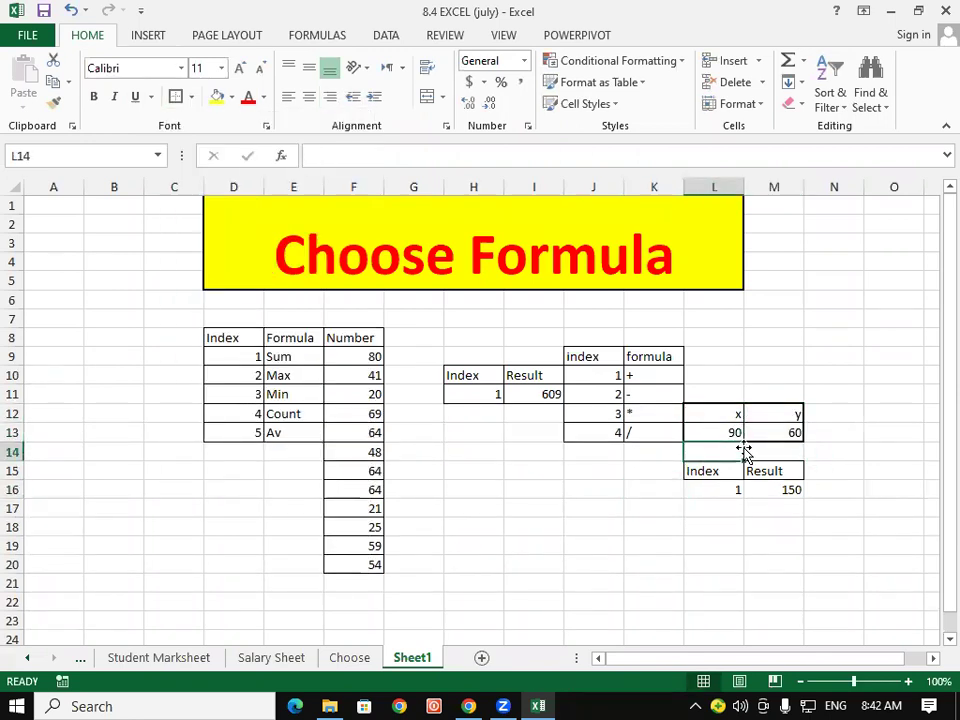
{"action": "left_click", "coordinate": [907, 681]}
{"action": "left_click", "coordinate": [907, 681]}
{"action": "left_click_drag", "start_coordinate": [866, 667], "coordinate": [880, 667]}
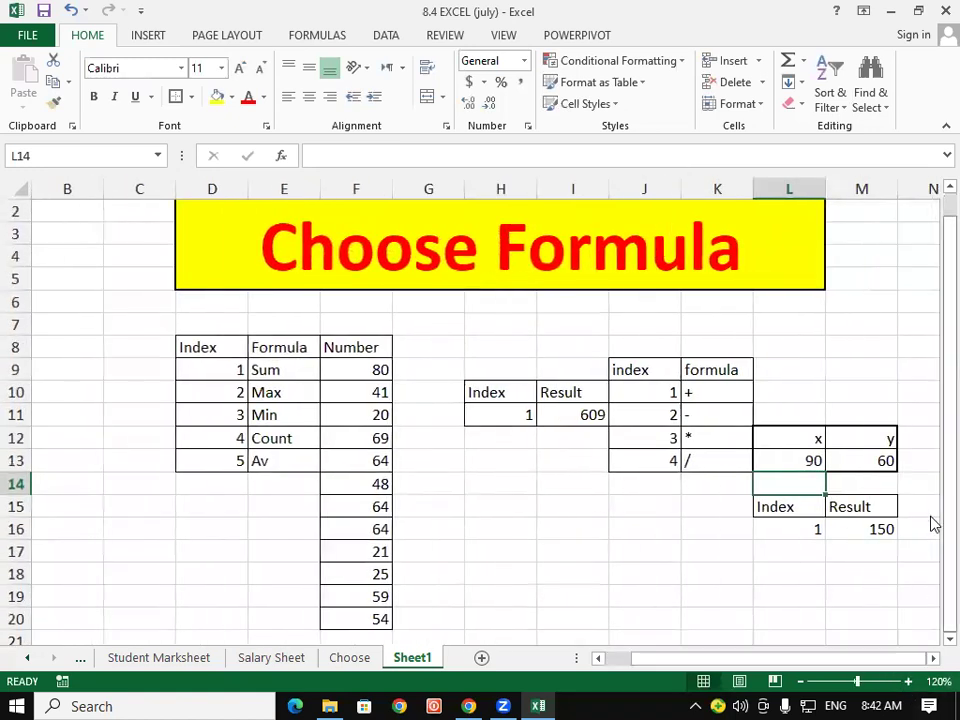
- Change the L16 index to 2 to show the x minus y result
{"action": "left_click", "coordinate": [707, 391]}
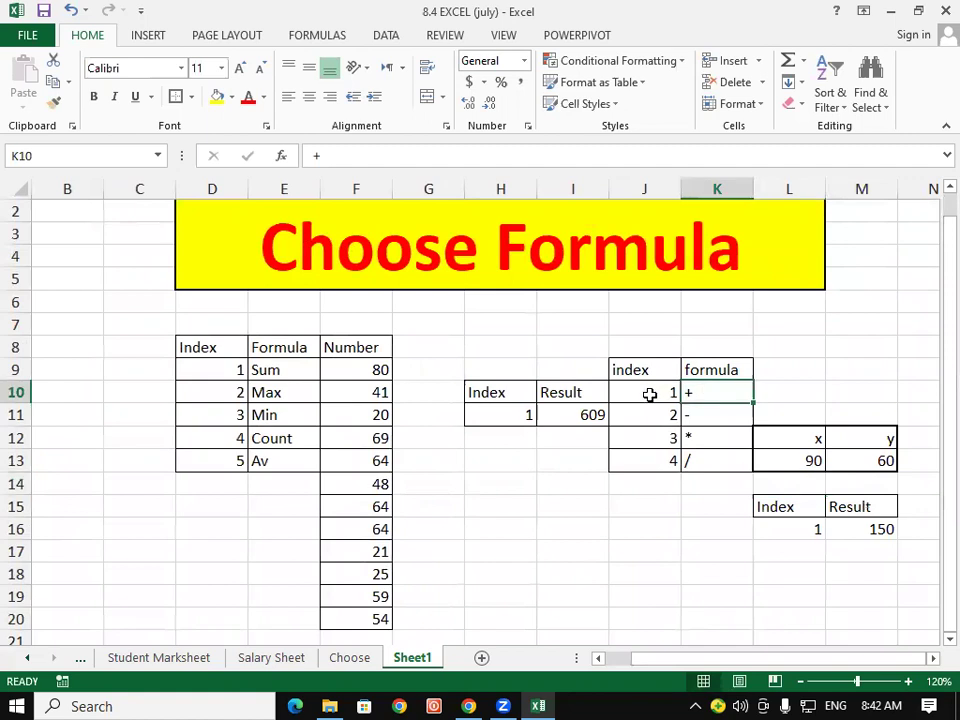
{"action": "left_click", "coordinate": [808, 532]}
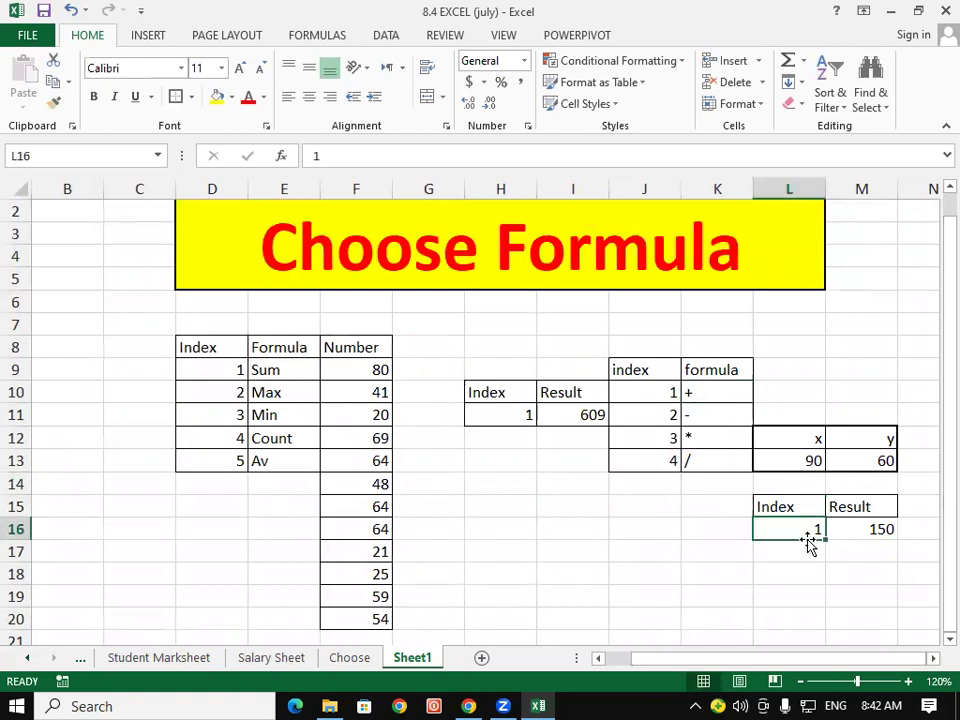
{"action": "left_click_drag", "start_coordinate": [800, 462], "coordinate": [866, 462]}
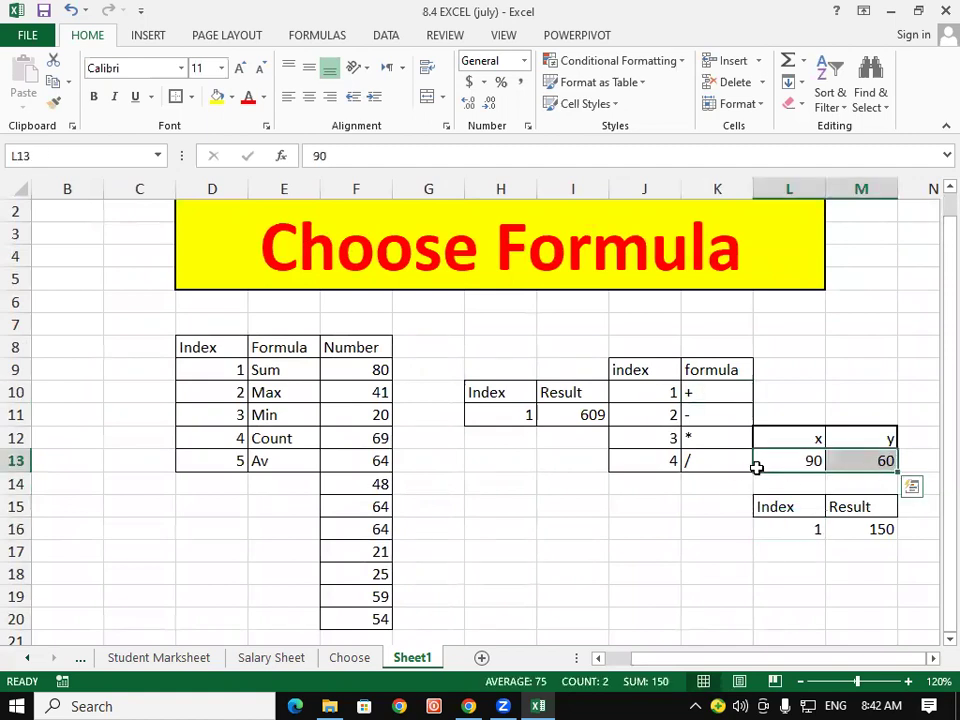
{"action": "left_click_drag", "start_coordinate": [667, 417], "coordinate": [708, 414]}
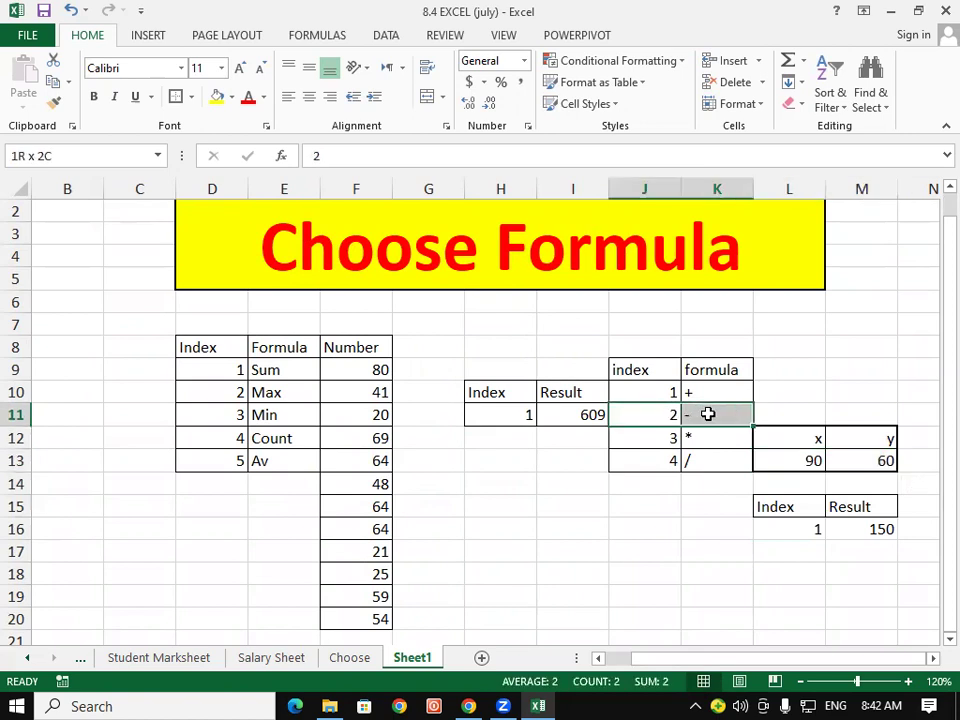
{"action": "left_click", "coordinate": [806, 525]}
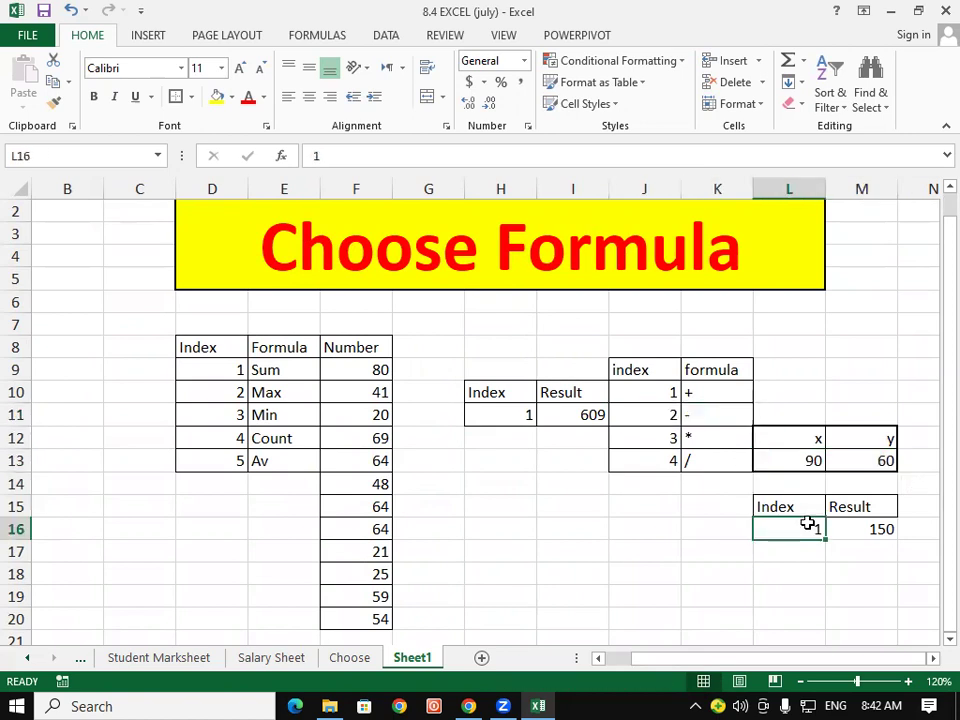
{"action": "type", "text": "2"}
{"action": "key", "text": "Return"}
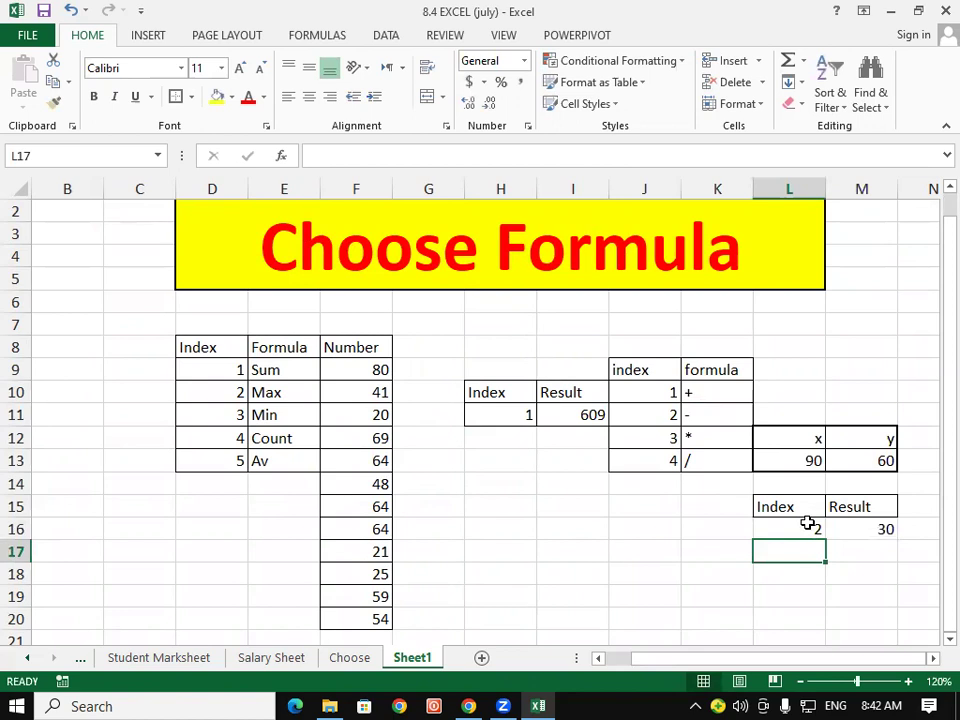
- Try index 3, then 4 so M16 shows 1.5, and review the CHOOSE formula
{"action": "left_click", "coordinate": [808, 523]}
{"action": "type", "text": "3"}
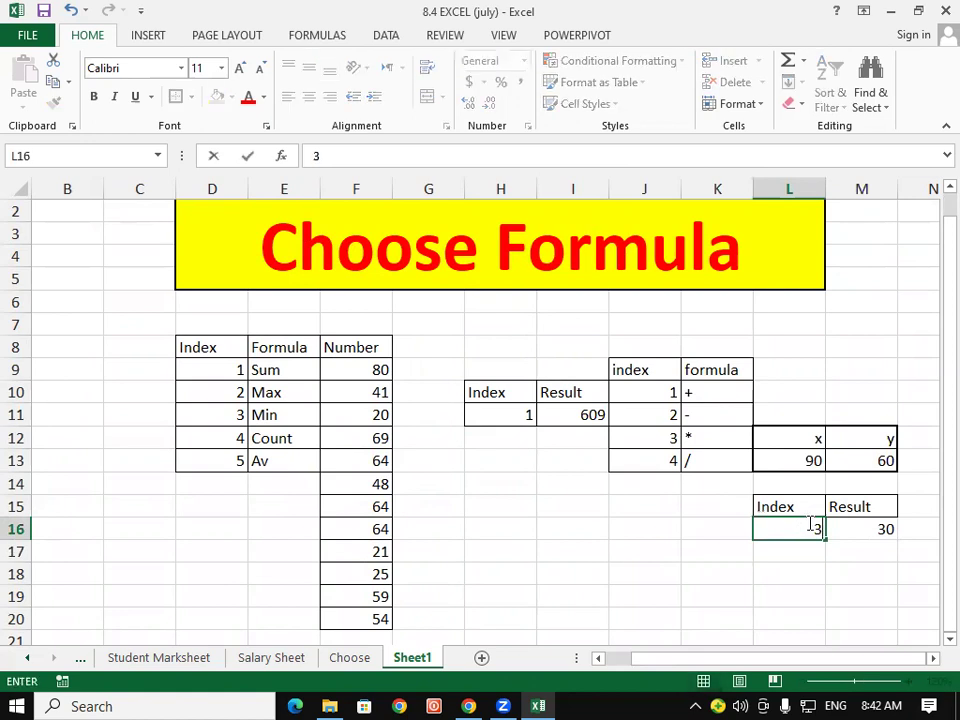
{"action": "key", "text": "Return"}
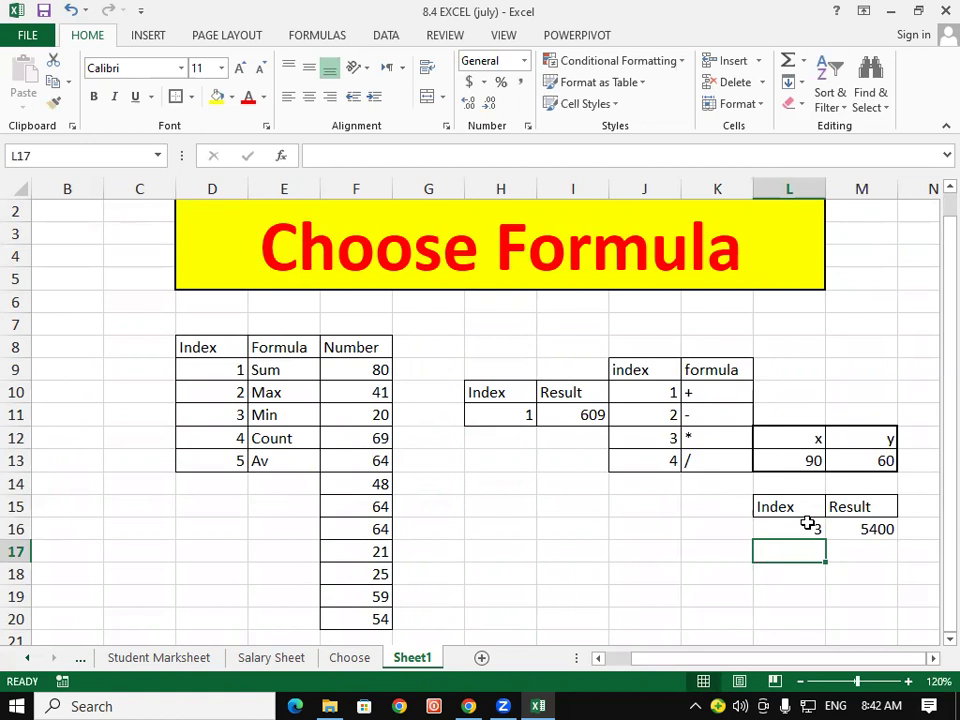
{"action": "left_click", "coordinate": [808, 523]}
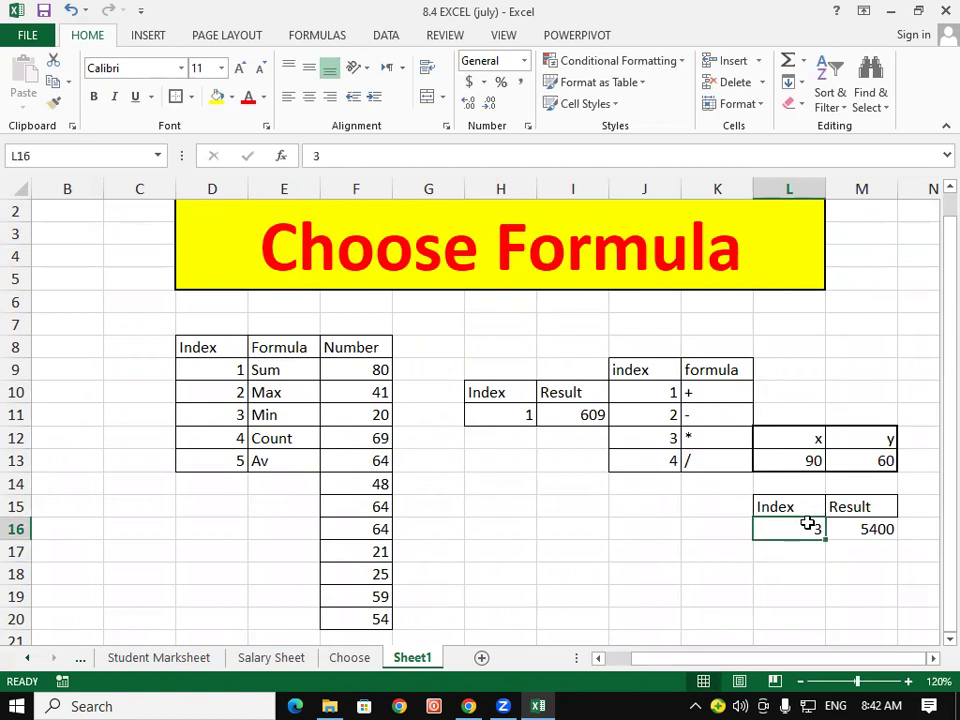
{"action": "type", "text": "4"}
{"action": "key", "text": "Return"}
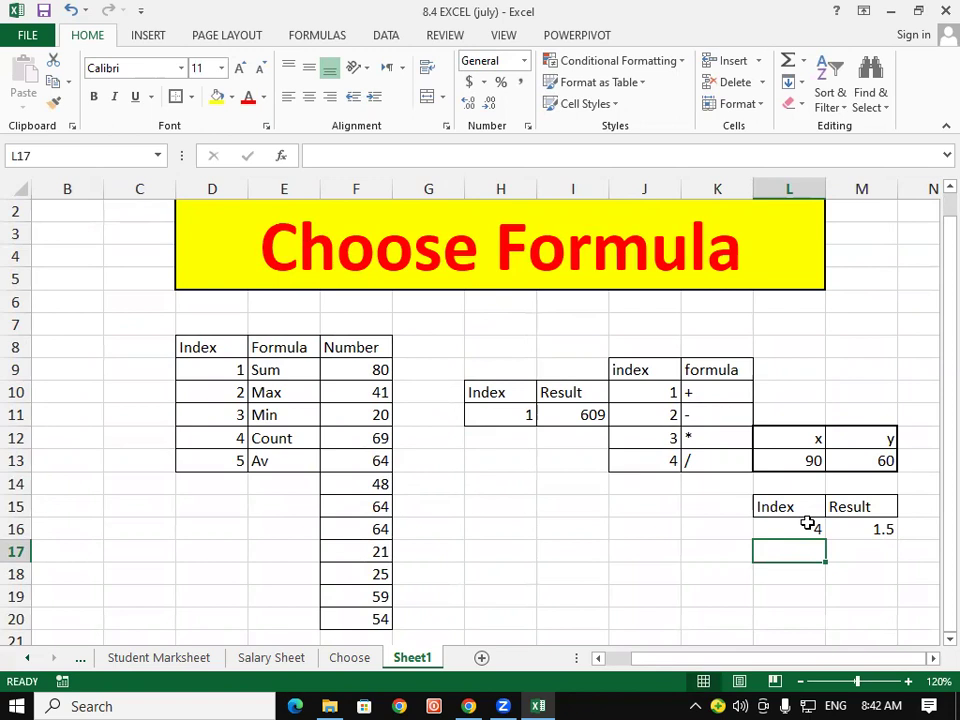
{"action": "left_click", "coordinate": [870, 528]}
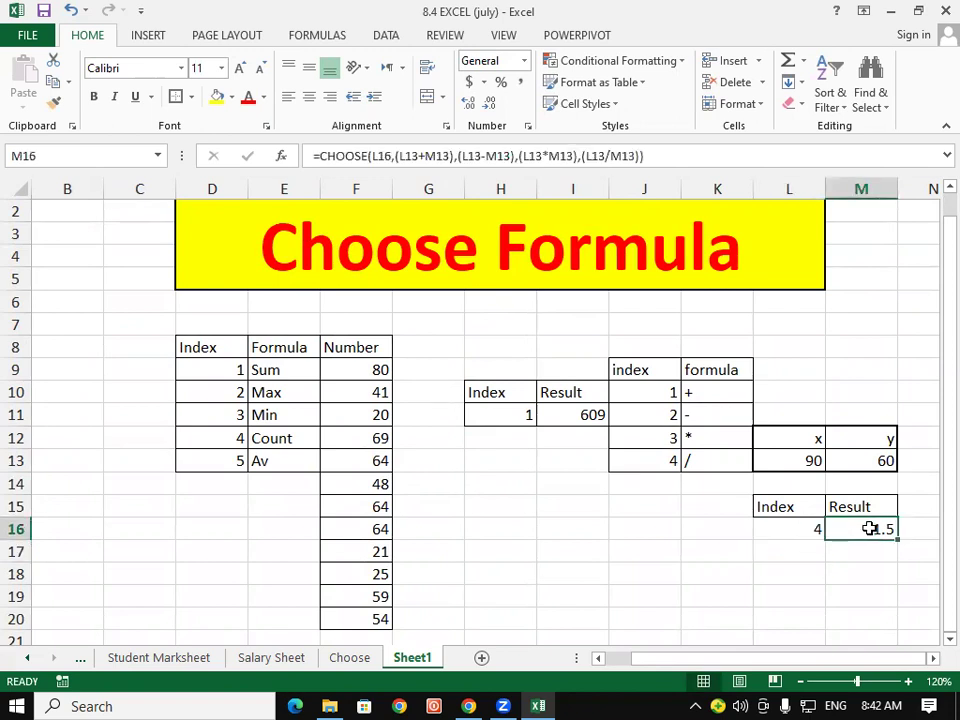
{"action": "left_click", "coordinate": [711, 580]}
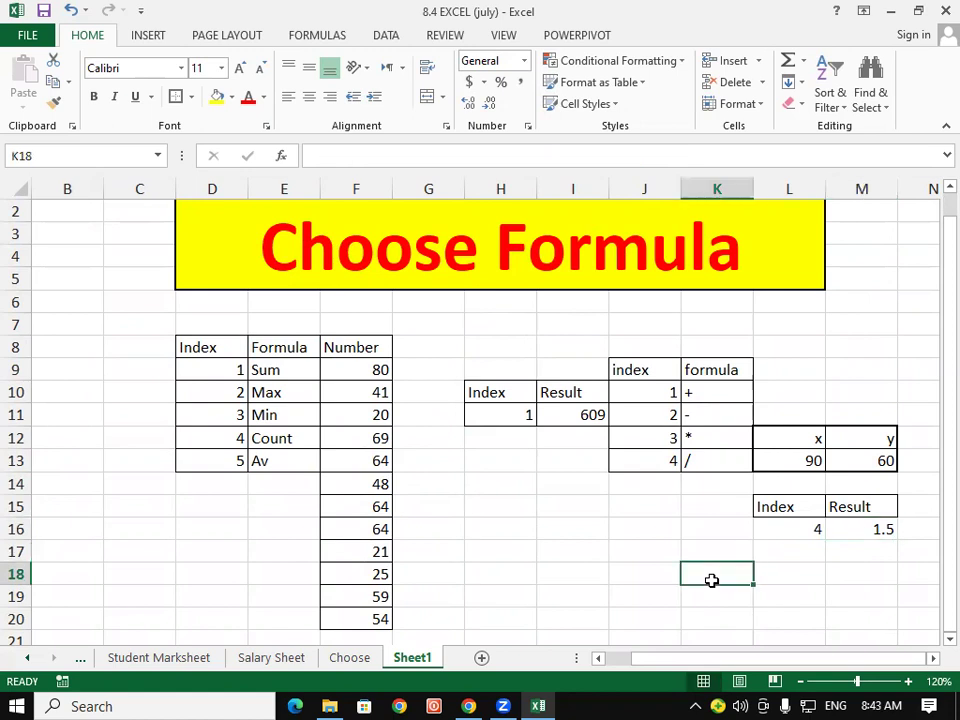
- Enter =L13+M13 in K18 (150) and =L13-M13 in K19 (30)
{"action": "type", "text": "="}
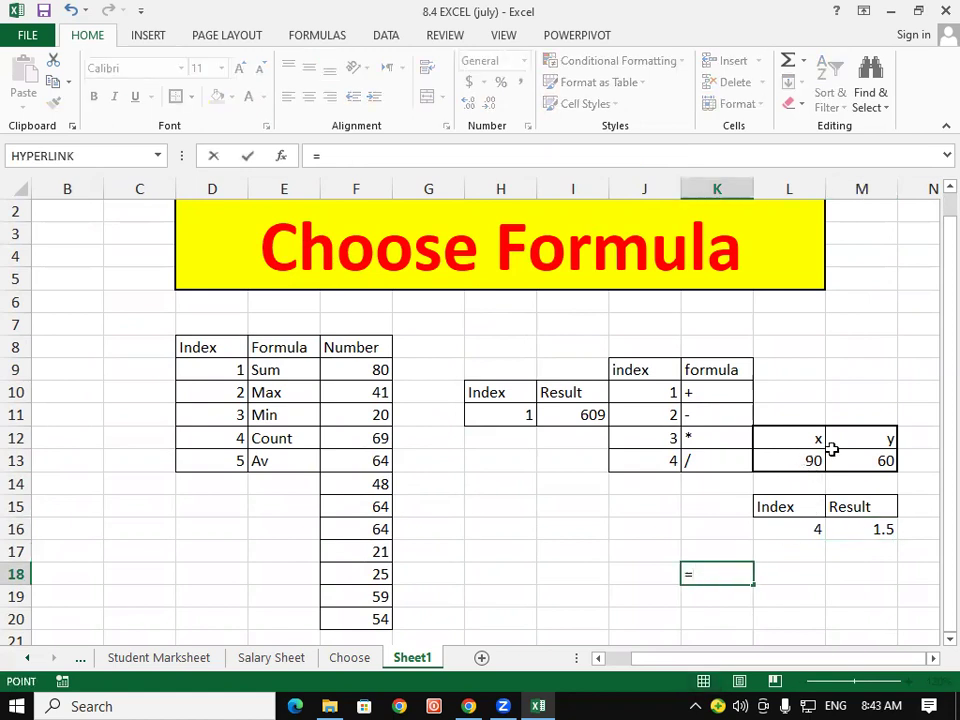
{"action": "left_click", "coordinate": [792, 461]}
{"action": "type", "text": "+"}
{"action": "left_click", "coordinate": [842, 455]}
{"action": "key", "text": "Return"}
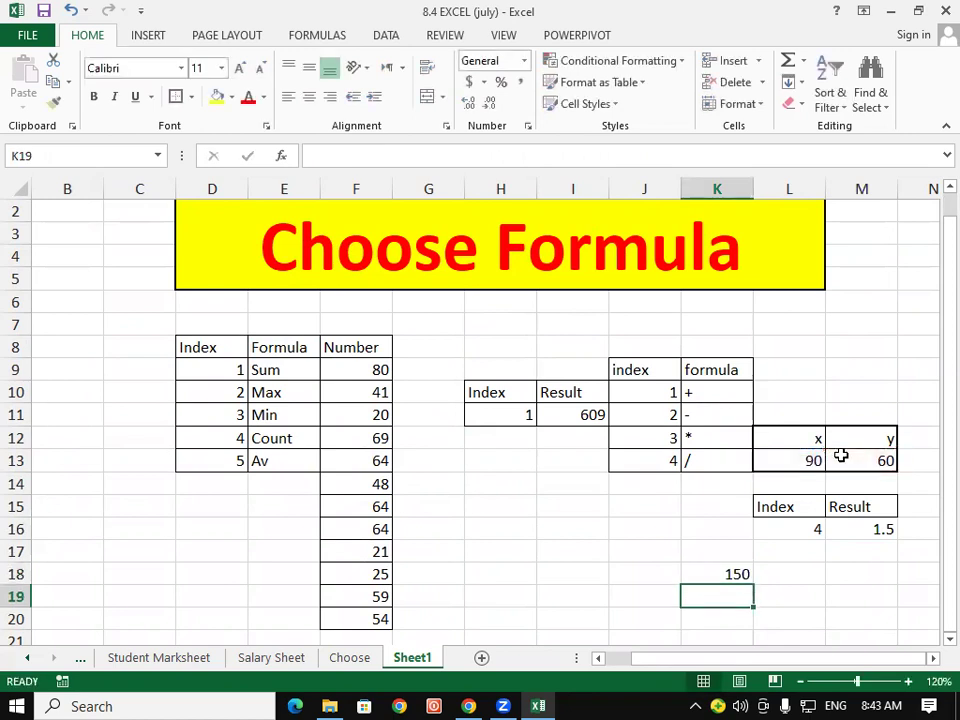
{"action": "type", "text": "="}
{"action": "left_click", "coordinate": [795, 462]}
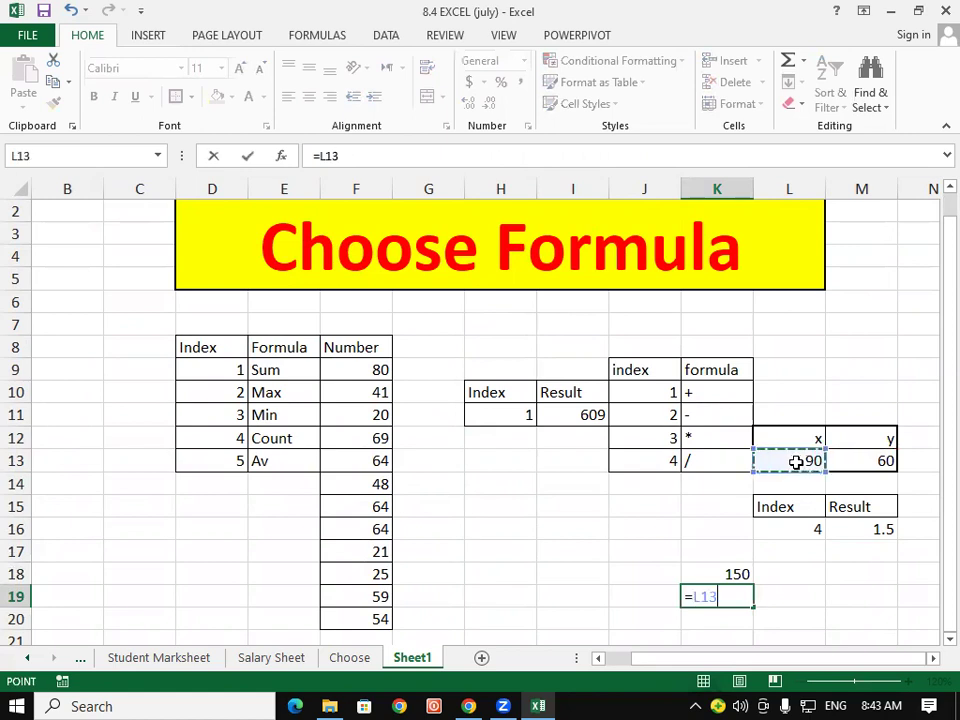
{"action": "type", "text": "-"}
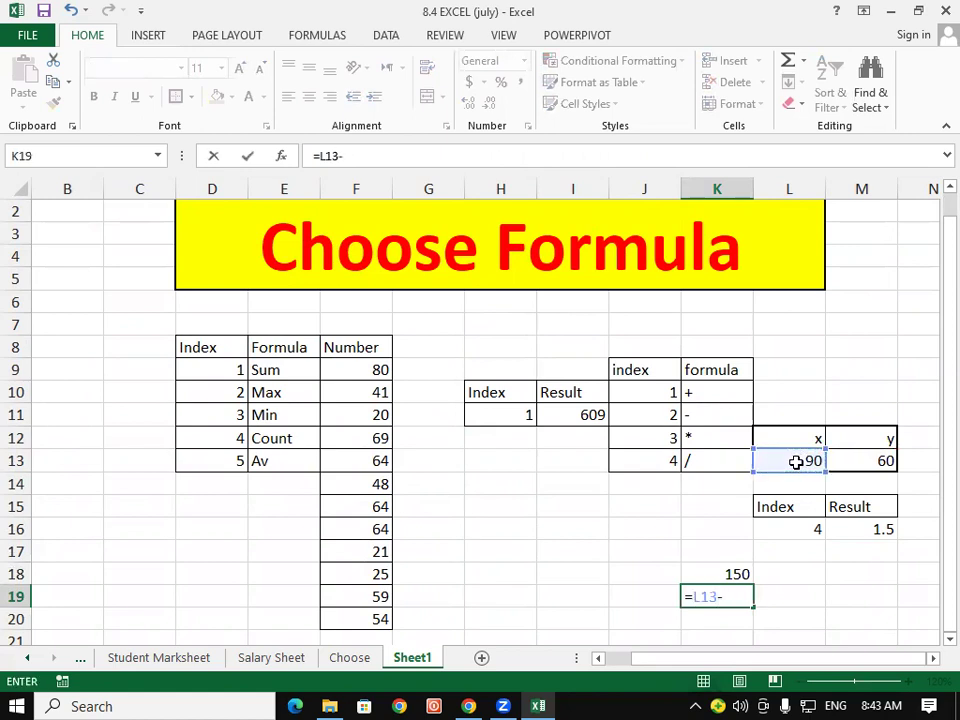
{"action": "left_click", "coordinate": [841, 453]}
{"action": "key", "text": "Return"}
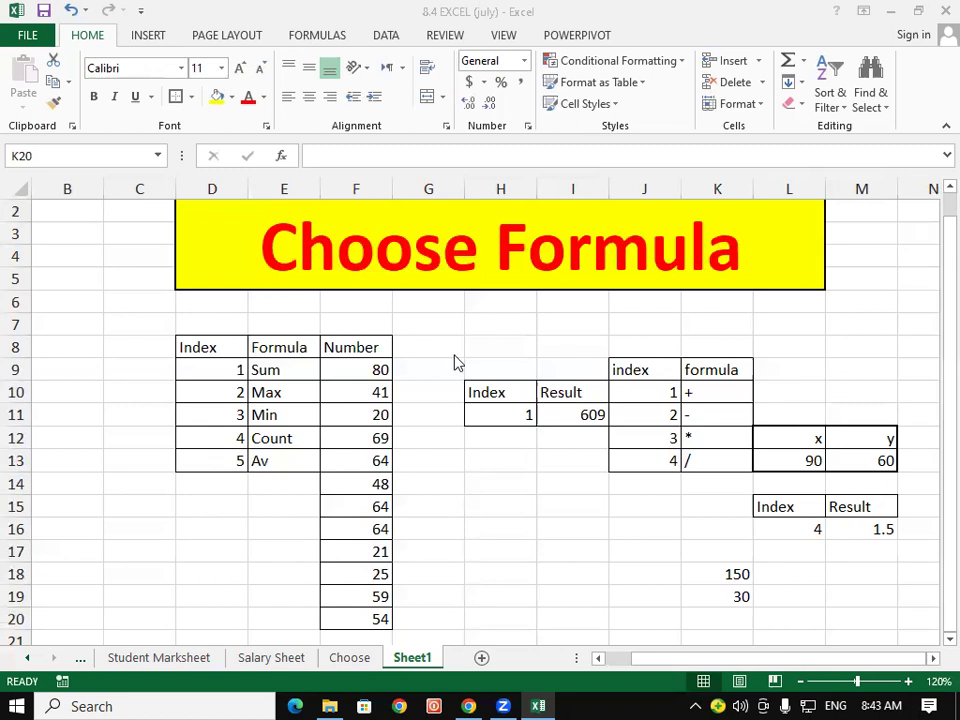
- Reset the L16 index to 1 so M16 shows 150, then select J14 below index 4
{"action": "left_click", "coordinate": [841, 490]}
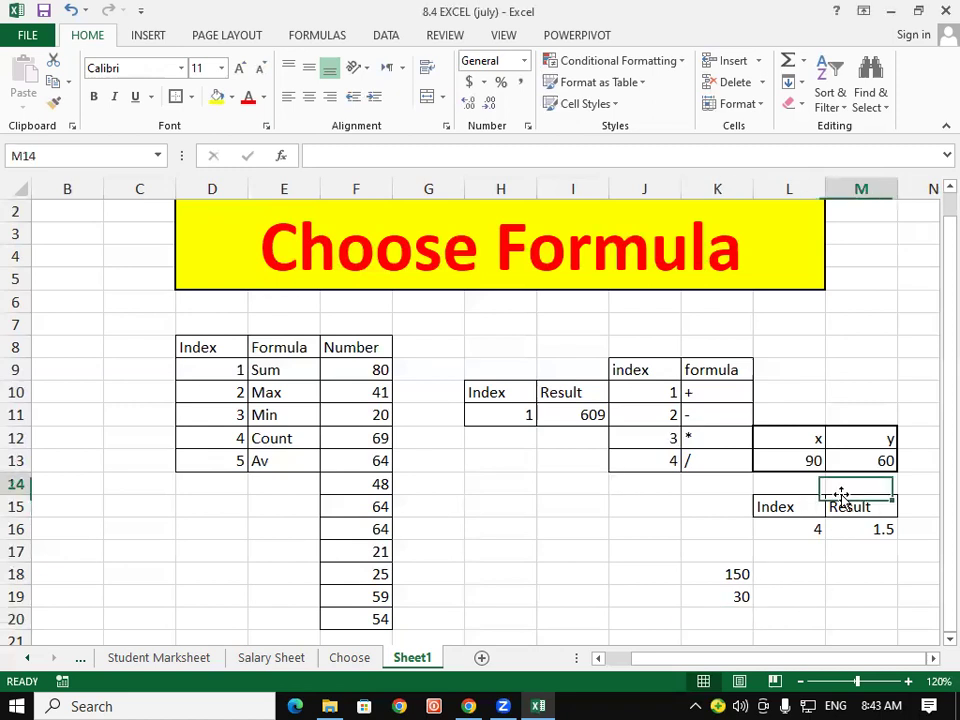
{"action": "left_click", "coordinate": [282, 388]}
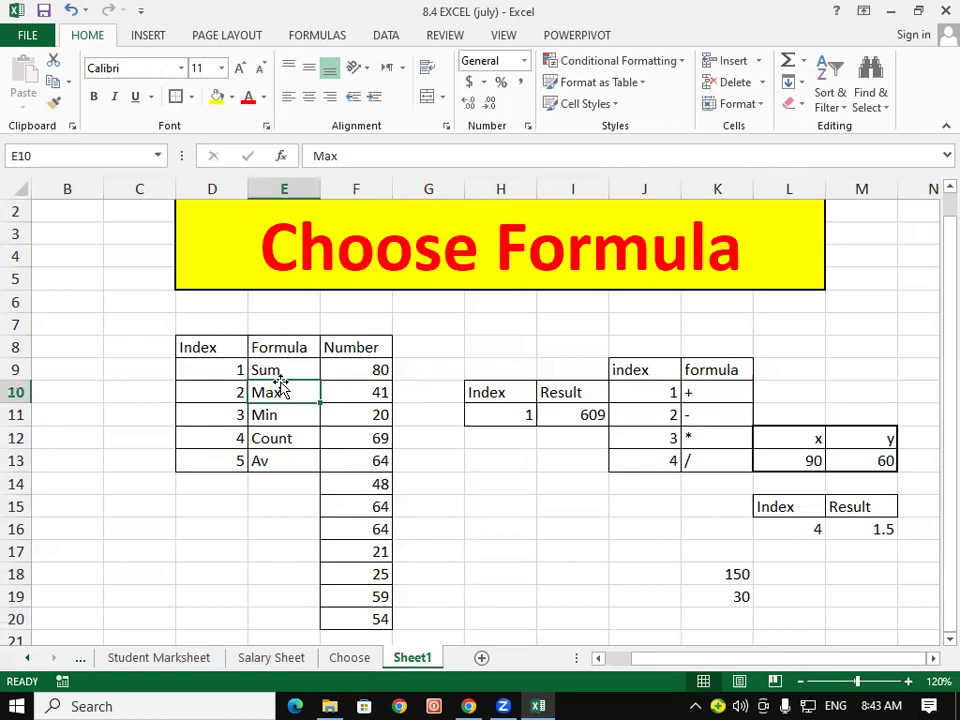
{"action": "left_click_drag", "start_coordinate": [711, 445], "coordinate": [857, 504]}
{"action": "left_click", "coordinate": [860, 551]}
{"action": "left_click", "coordinate": [815, 530]}
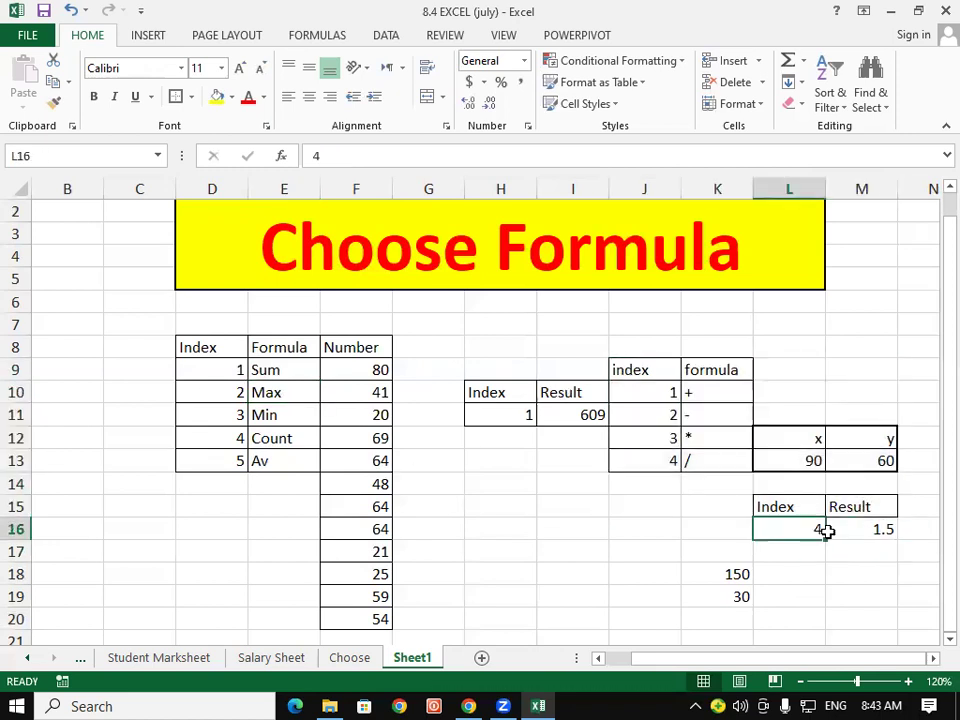
{"action": "type", "text": "1"}
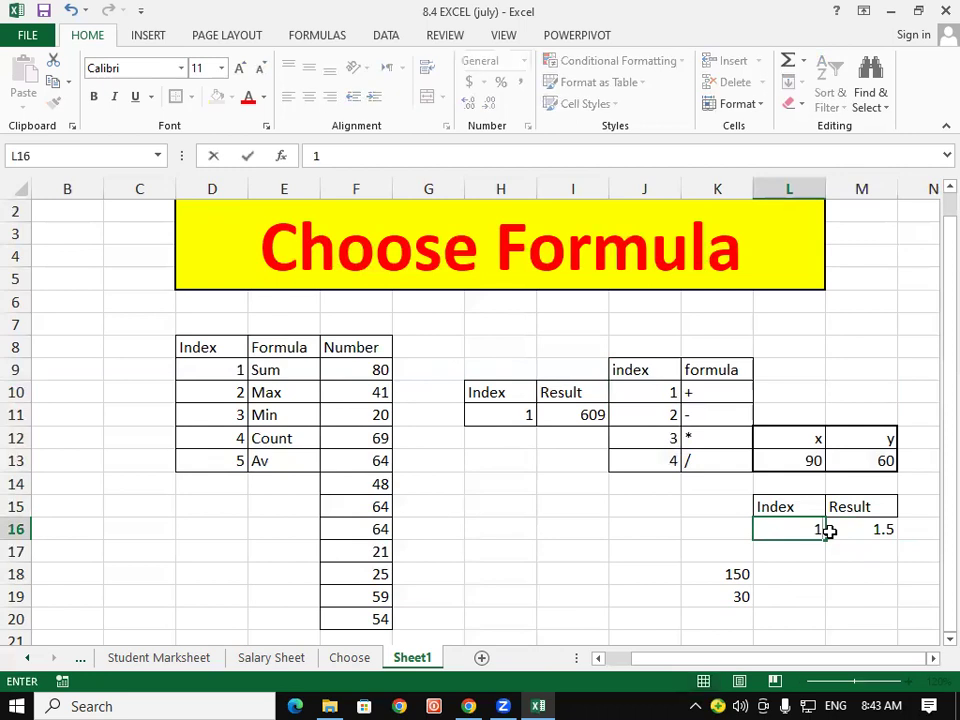
{"action": "key", "text": "Tab"}
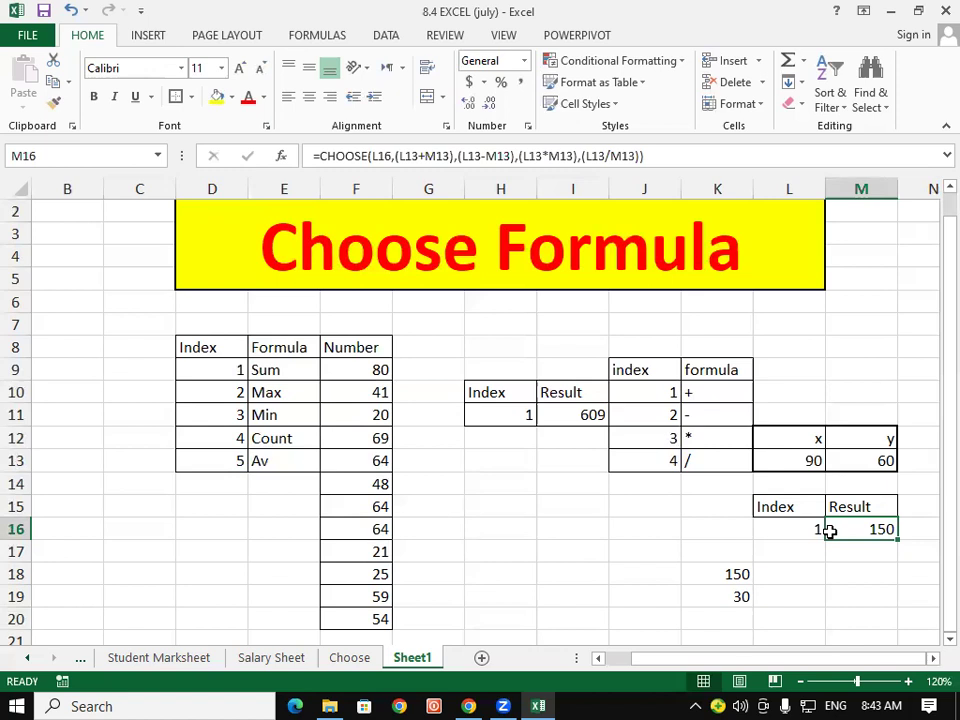
{"action": "left_click", "coordinate": [658, 482]}
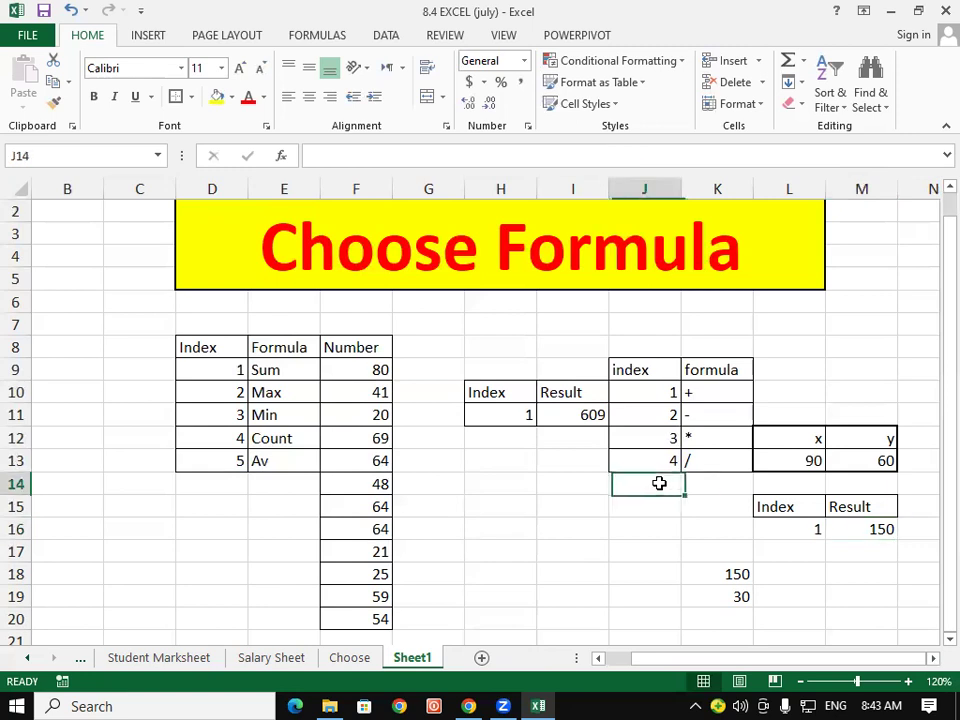
- Add index 5 with the % operator in J14:K14
{"action": "type", "text": "5"}
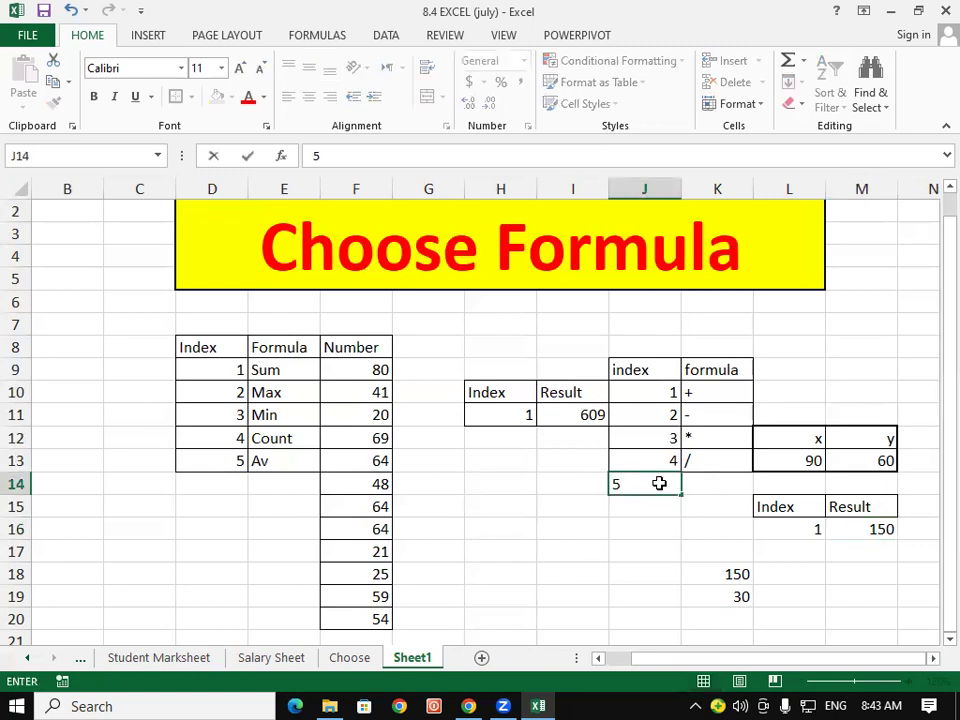
{"action": "key", "text": "Tab"}
{"action": "type", "text": "%"}
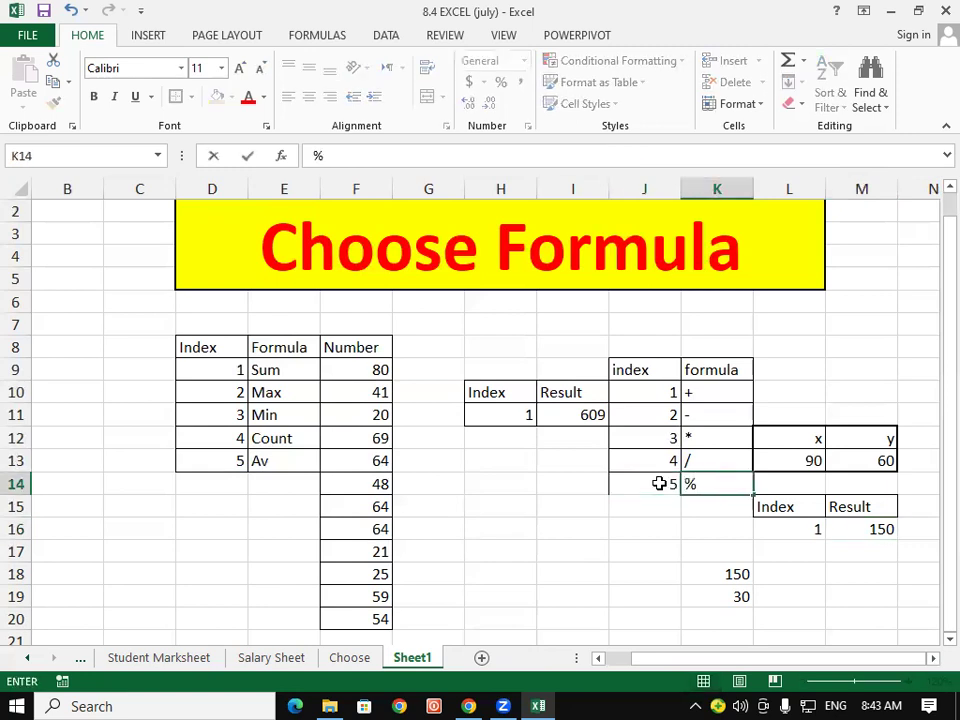
{"action": "key", "text": "Return"}
- Open the M16 CHOOSE formula for in-cell editing at the end of its last argument
{"action": "left_click", "coordinate": [857, 574]}
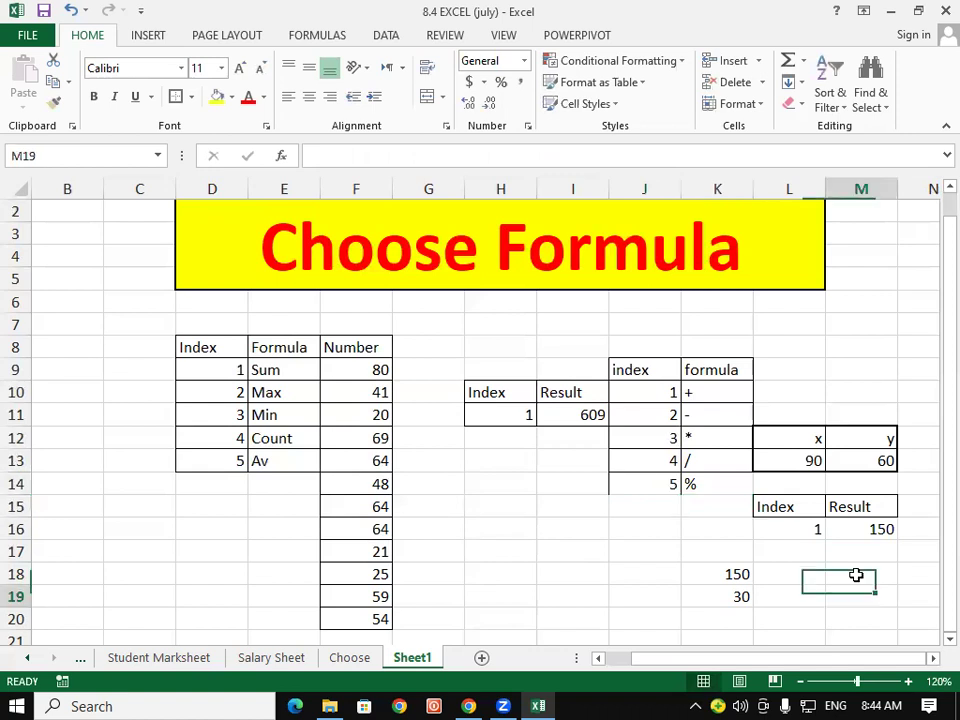
{"action": "left_click", "coordinate": [859, 529]}
{"action": "double_click", "coordinate": [860, 529]}
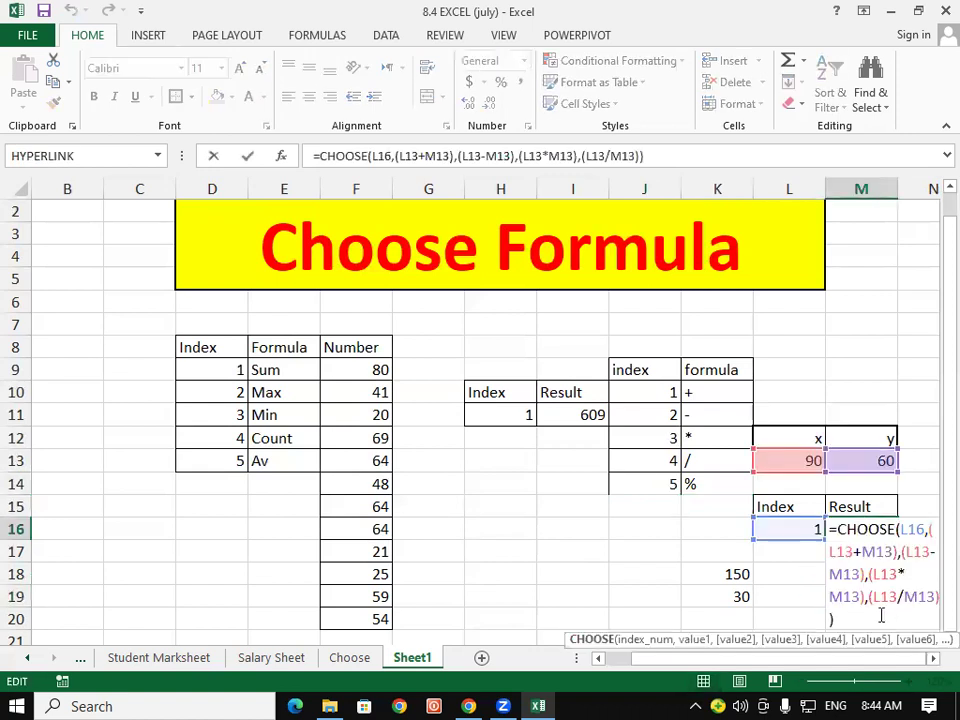
{"action": "left_click", "coordinate": [930, 659]}
{"action": "scroll", "coordinate": [930, 645], "scroll_direction": "down", "scroll_amount": 1}
{"action": "scroll", "coordinate": [930, 645], "scroll_direction": "down", "scroll_amount": 1}
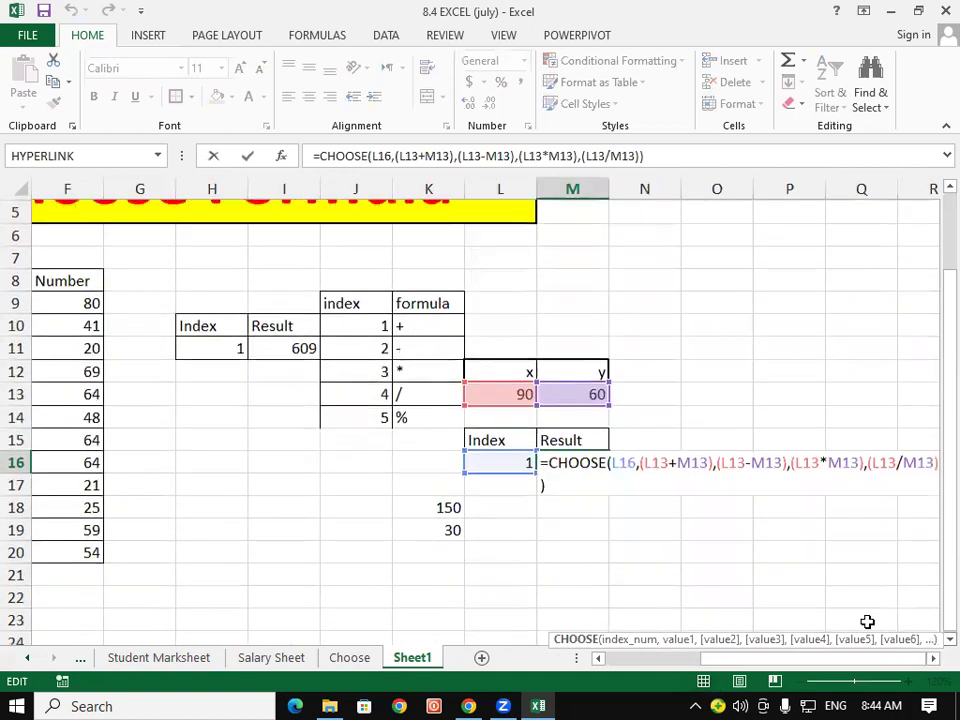
{"action": "left_click", "coordinate": [930, 659]}
{"action": "left_click", "coordinate": [930, 659]}
{"action": "left_click", "coordinate": [930, 659]}
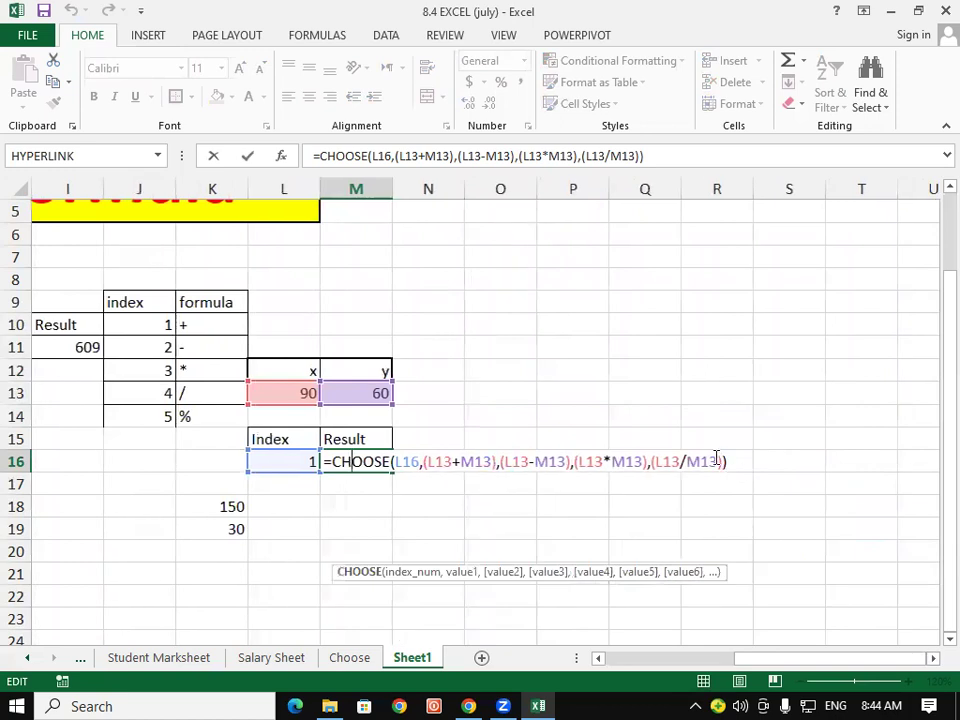
{"action": "left_click", "coordinate": [724, 461]}
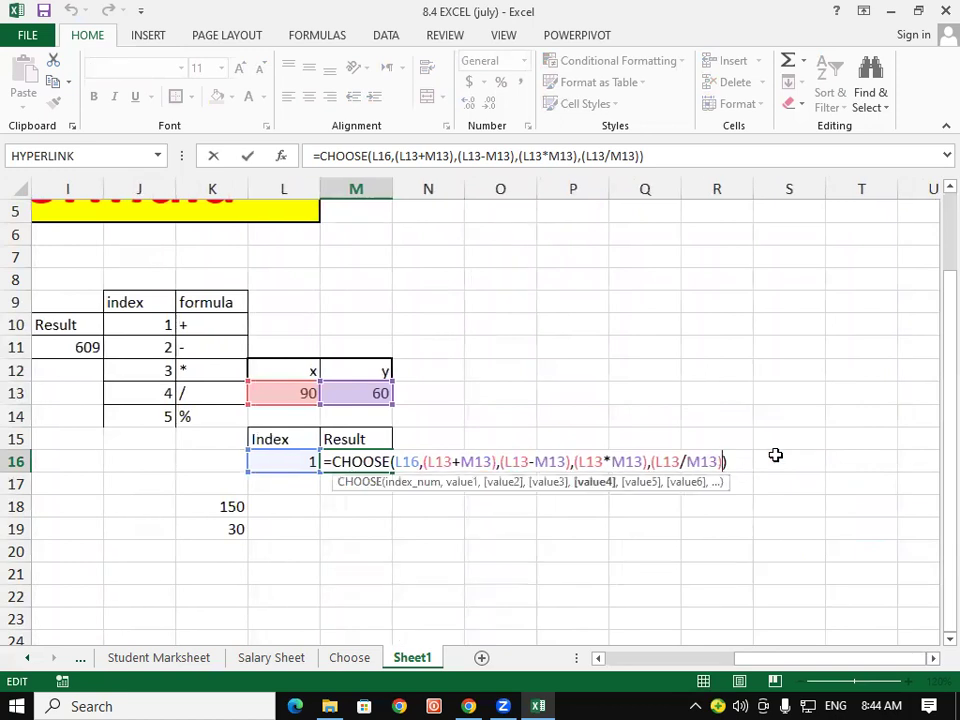
- Append (L13+M13*10%) as the fifth CHOOSE choice and commit the formula
{"action": "type", "text": ","}
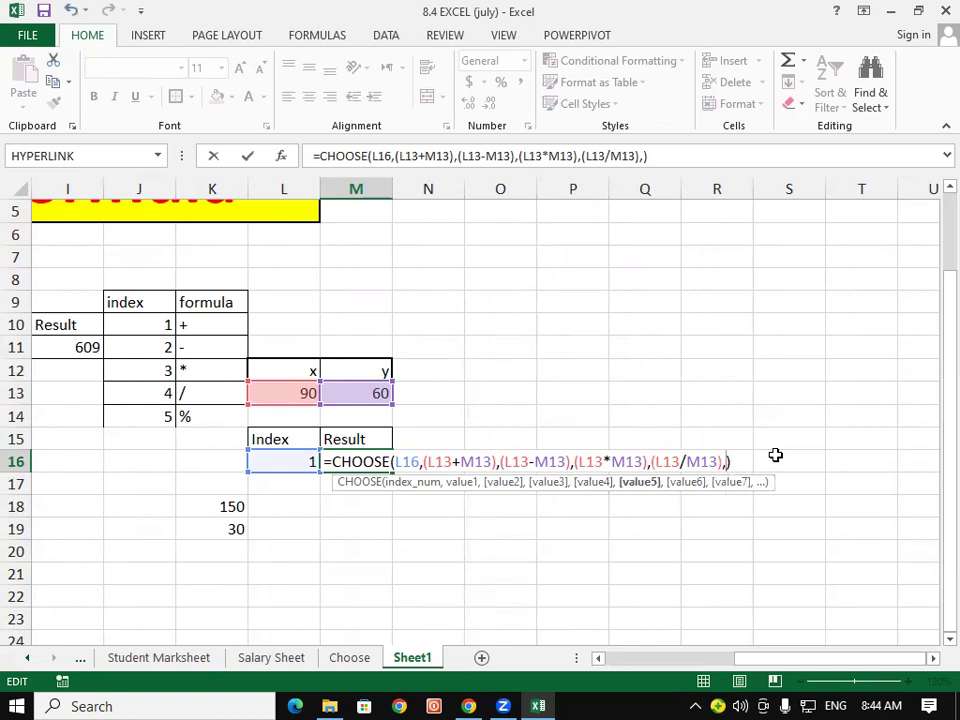
{"action": "type", "text": "("}
{"action": "key", "text": "BackSpace"}
{"action": "left_click", "coordinate": [296, 390]}
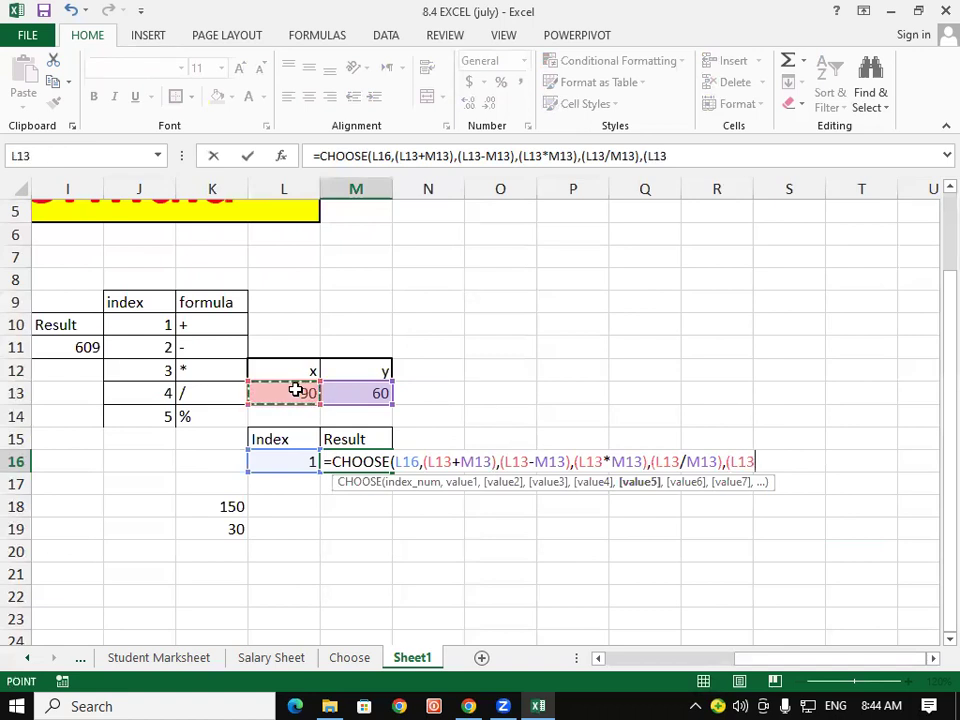
{"action": "type", "text": "+"}
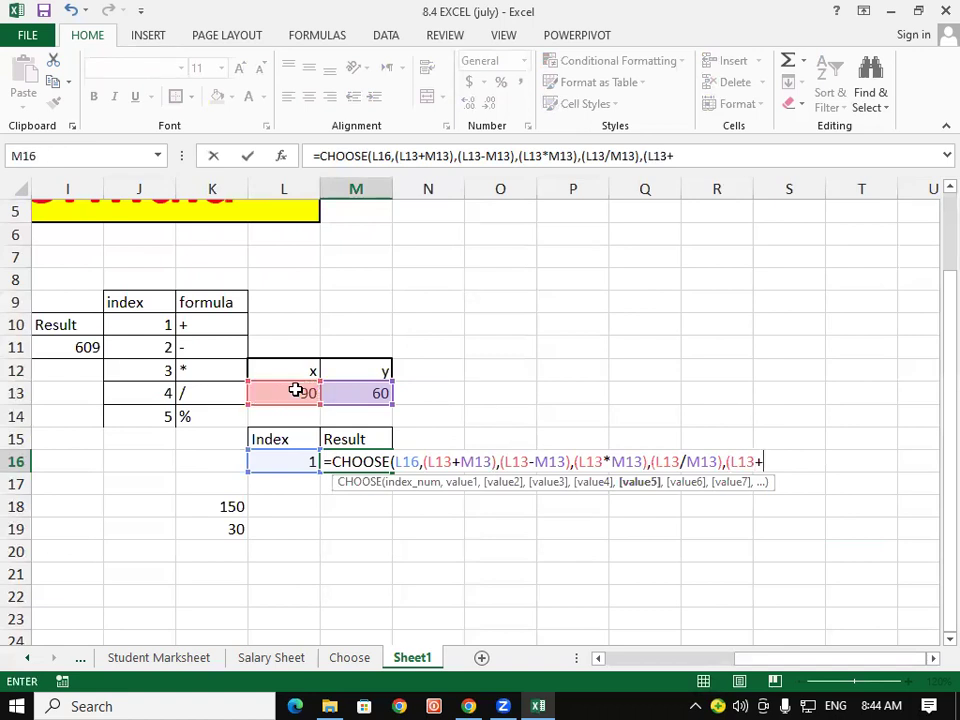
{"action": "left_click", "coordinate": [337, 390]}
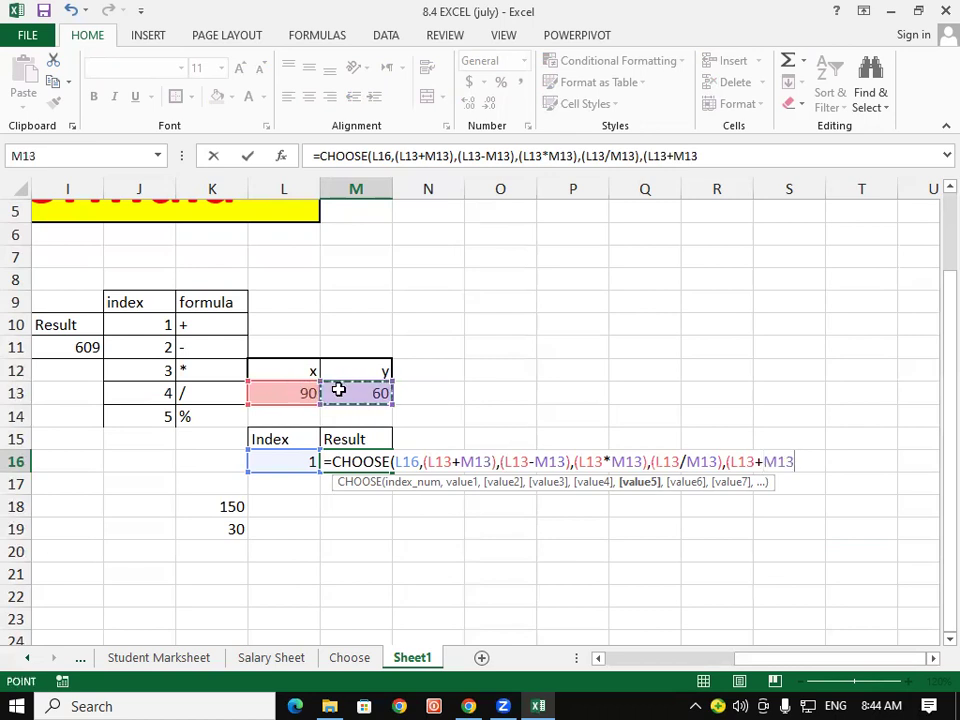
{"action": "type", "text": "*"}
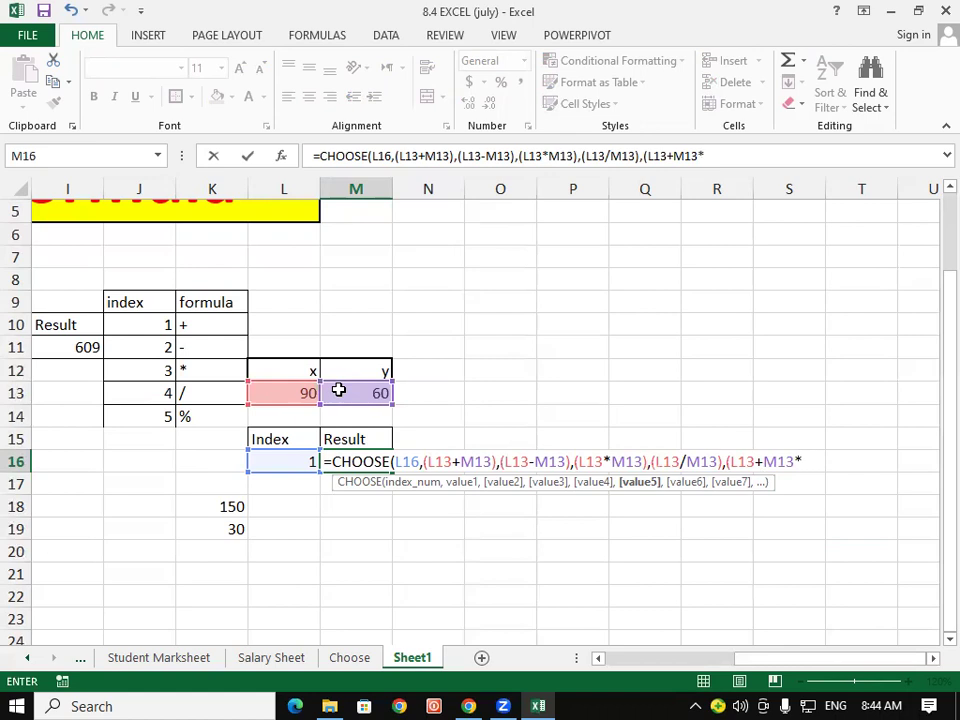
{"action": "type", "text": "10"}
{"action": "type", "text": "%"}
{"action": "type", "text": ")"}
{"action": "type", "text": ")"}
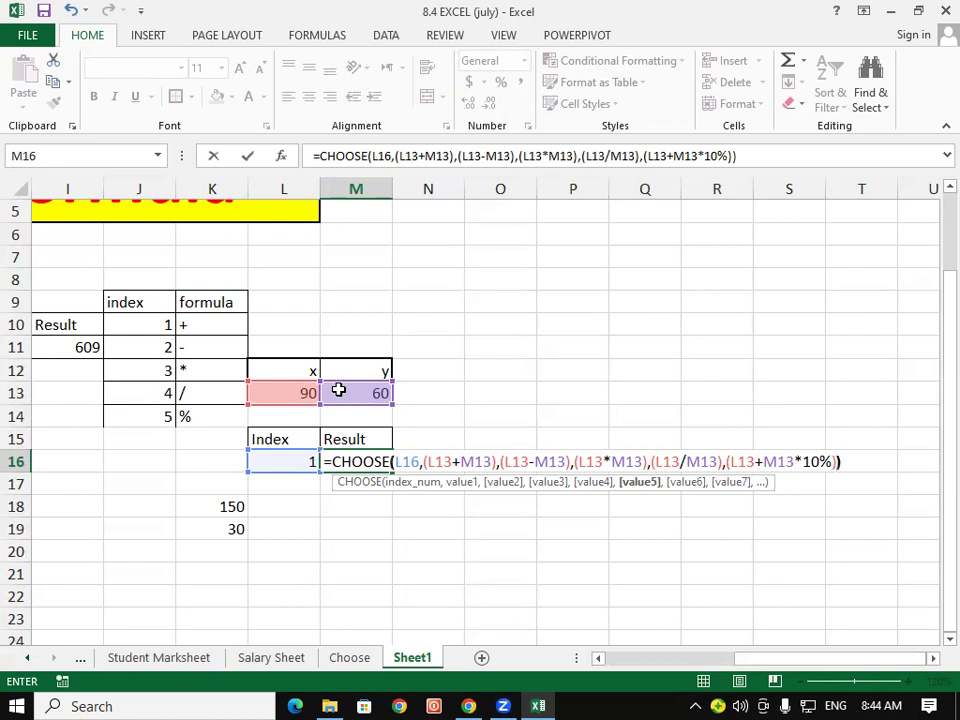
{"action": "key", "text": "Return"}
- Set the index to 5 so M16 shows 96, highlighting the index 5 % row
{"action": "left_click", "coordinate": [301, 467]}
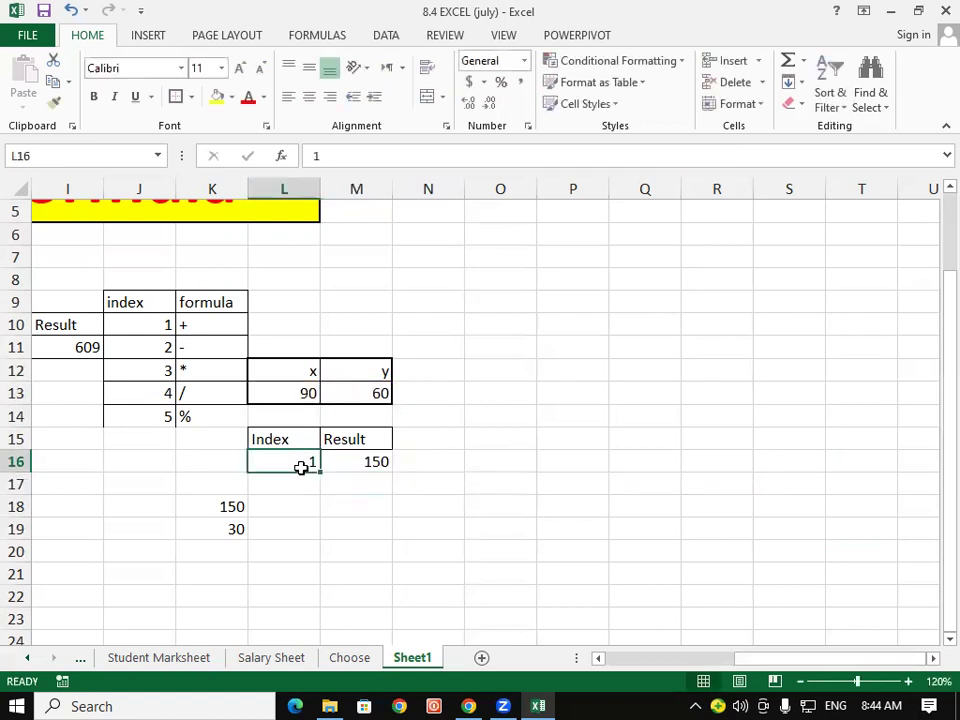
{"action": "type", "text": "5"}
{"action": "key", "text": "Return"}
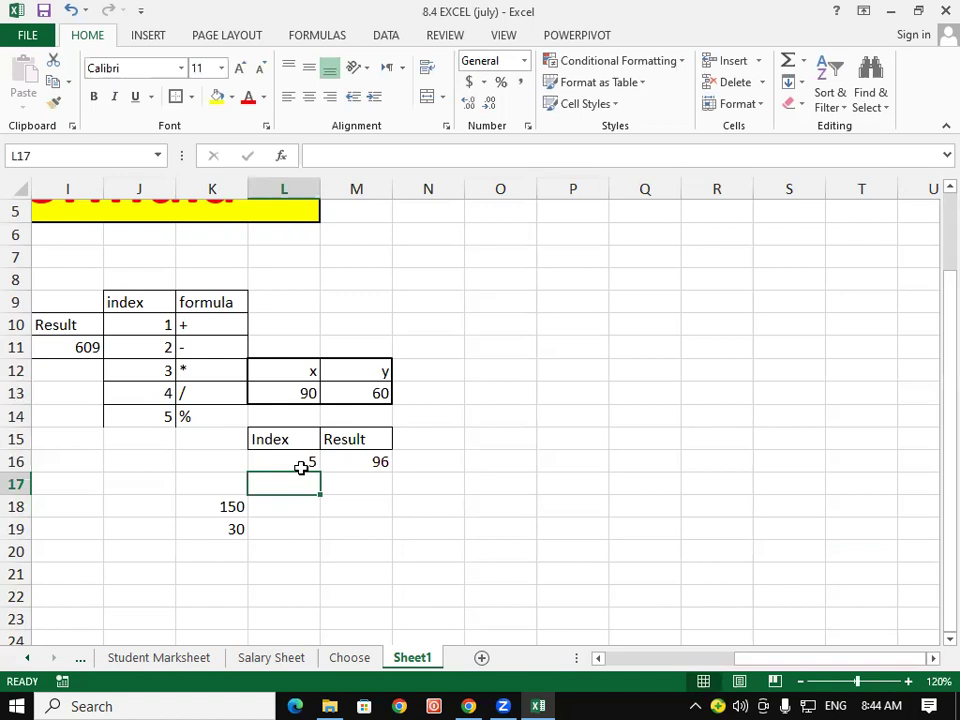
{"action": "left_click", "coordinate": [160, 420]}
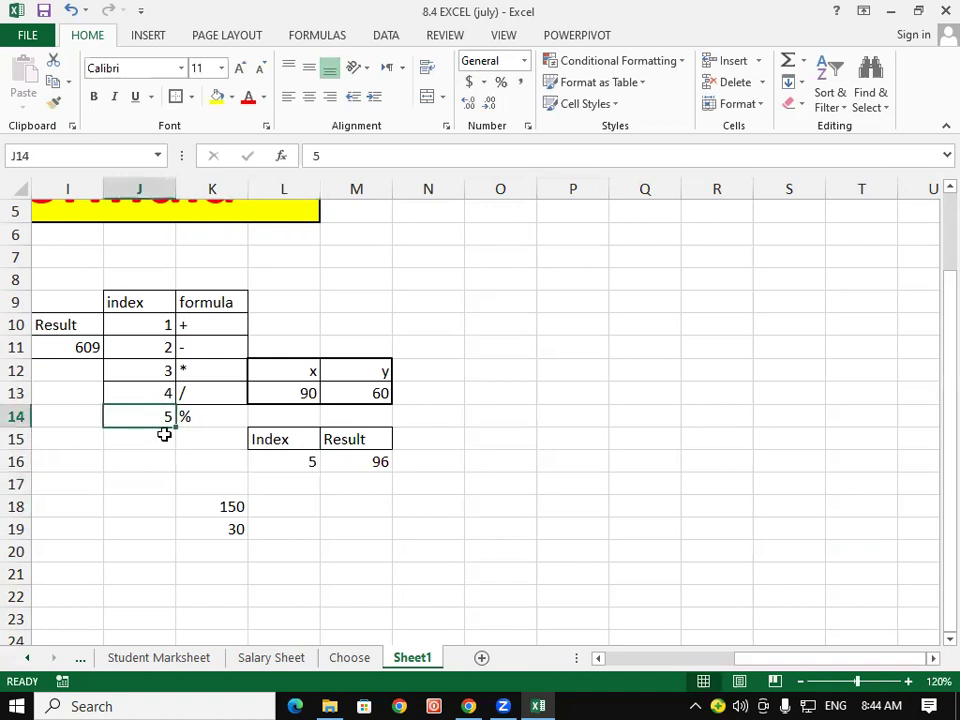
{"action": "left_click", "coordinate": [168, 440]}
{"action": "left_click_drag", "start_coordinate": [140, 414], "coordinate": [182, 437]}
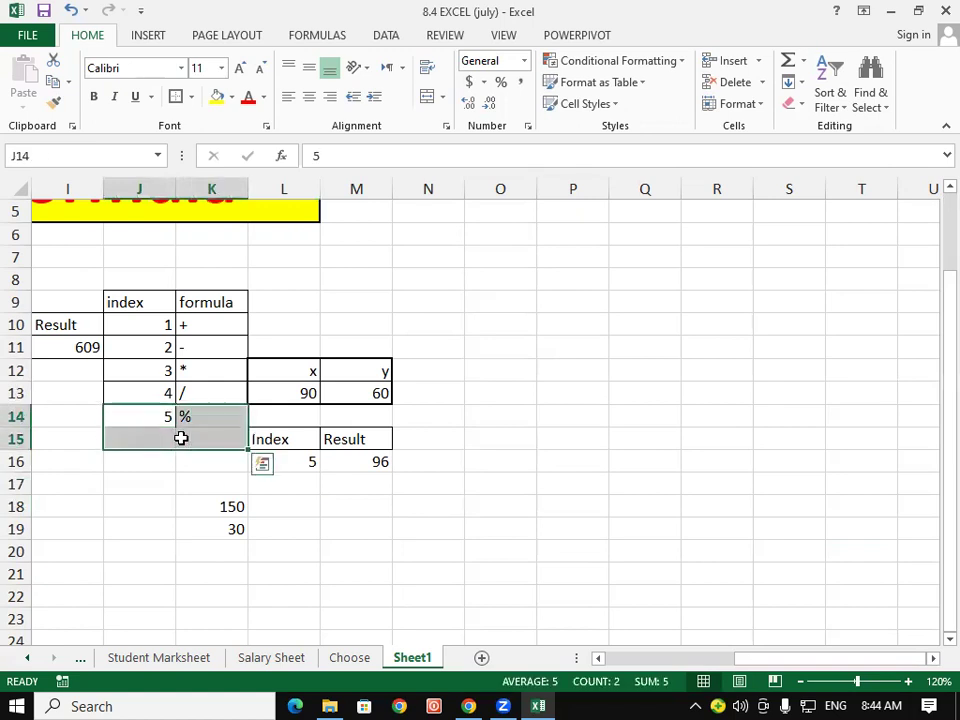
{"action": "left_click", "coordinate": [148, 417]}
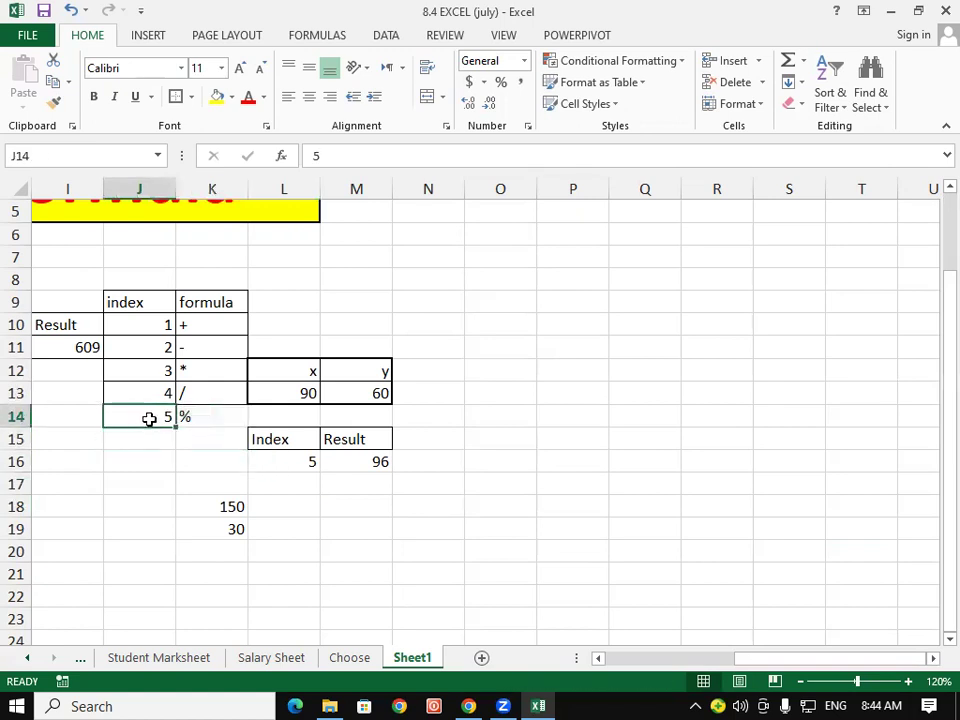
{"action": "left_click", "coordinate": [340, 467]}
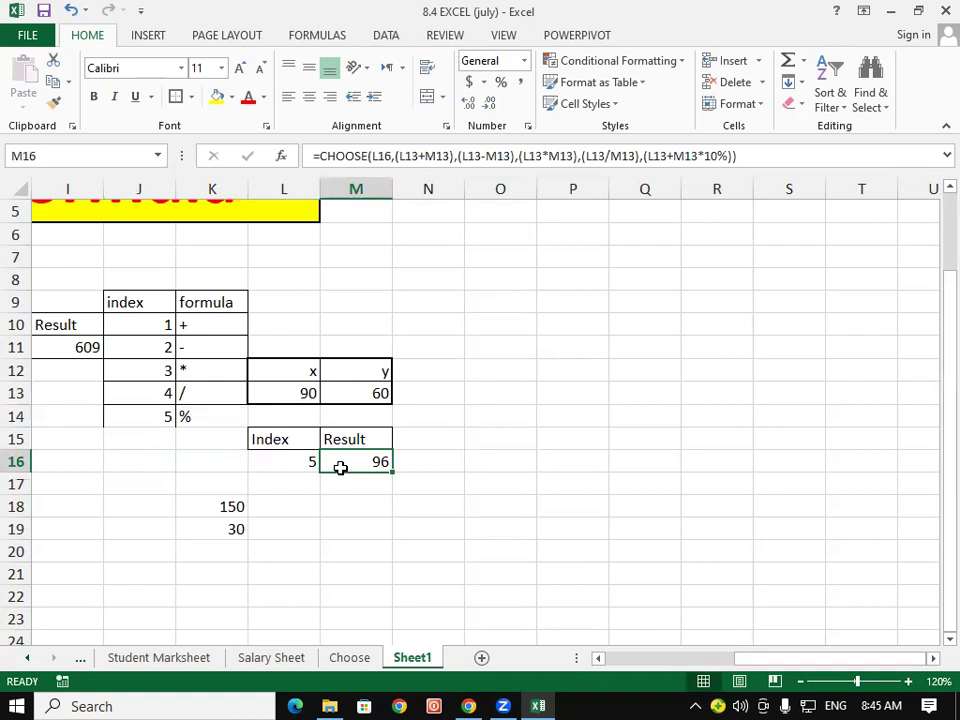
{"action": "left_click", "coordinate": [132, 415]}
{"action": "left_click", "coordinate": [188, 415]}
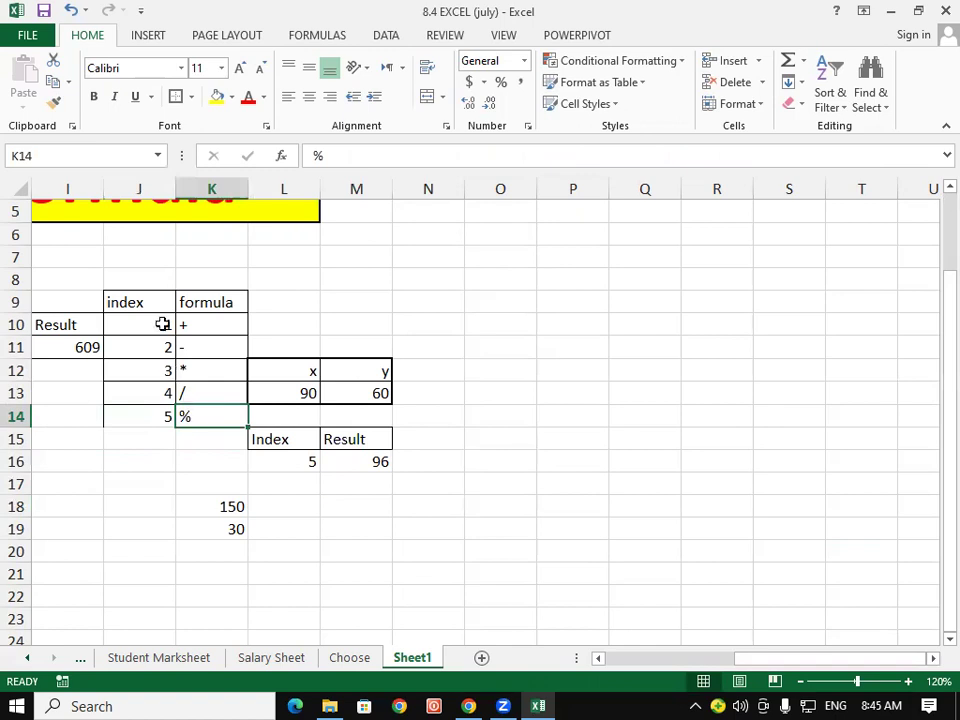
- Switch the index to 2 and highlight index rows 1 to 4 of the table
{"action": "left_click_drag", "start_coordinate": [125, 302], "coordinate": [234, 407]}
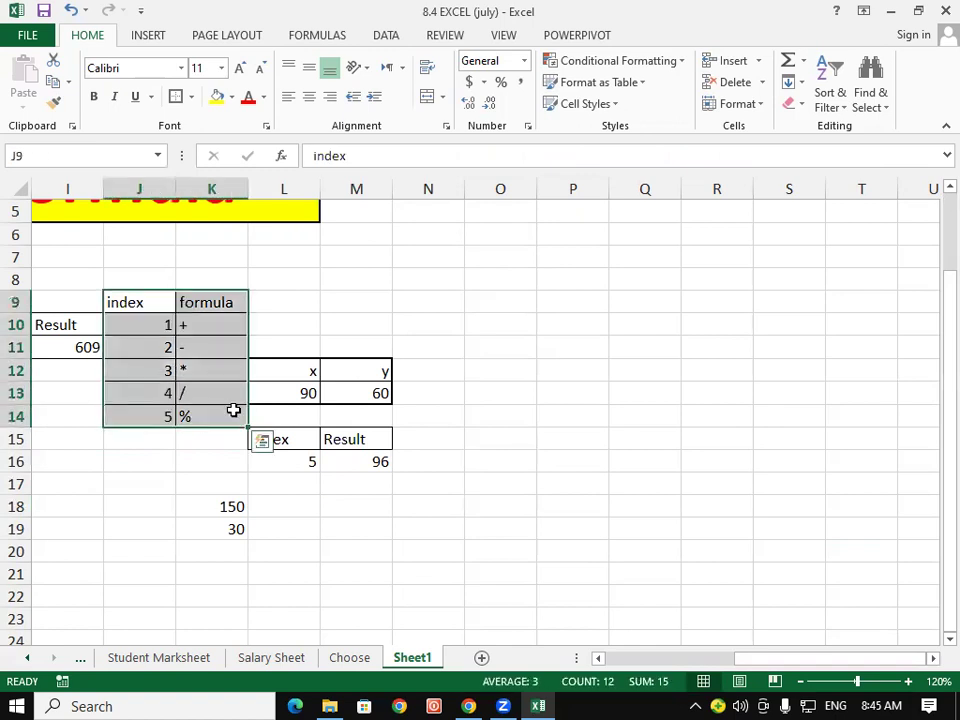
{"action": "left_click", "coordinate": [295, 464]}
{"action": "type", "text": "2"}
{"action": "key", "text": "Return"}
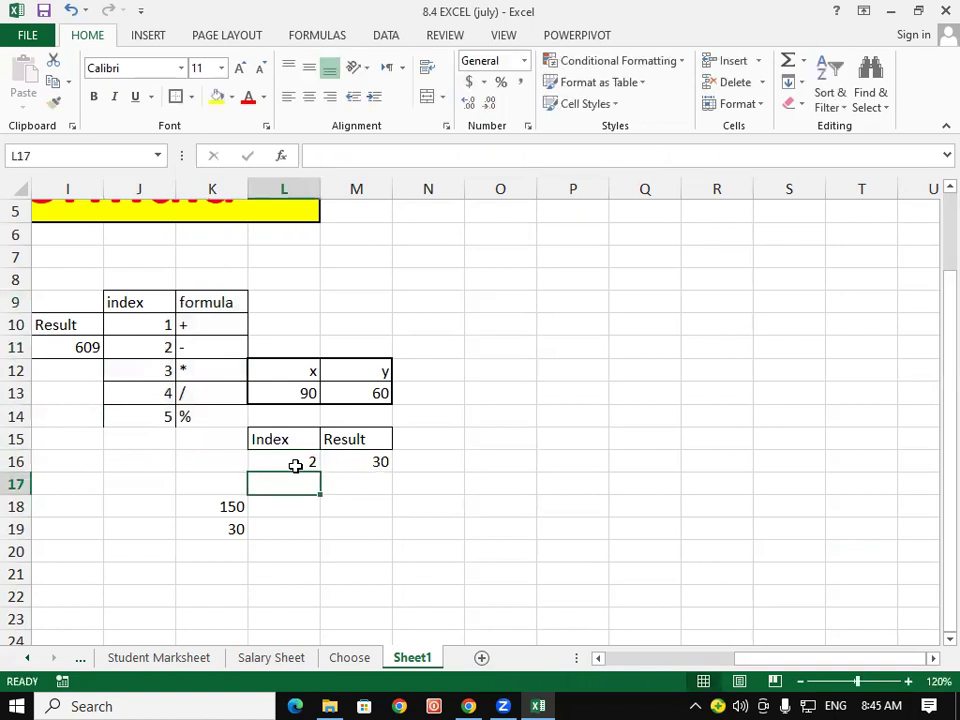
{"action": "left_click_drag", "start_coordinate": [140, 306], "coordinate": [216, 404]}
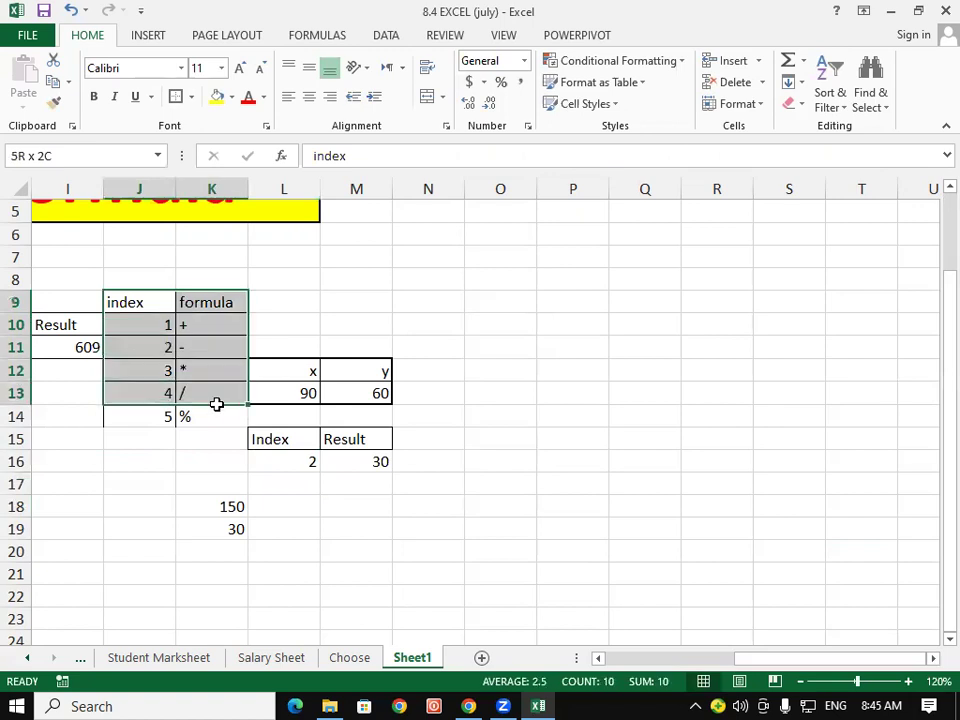
{"action": "left_click", "coordinate": [195, 418]}
- Enter 1 in L16 so M16 returns the x+y sum of 150
{"action": "left_click", "coordinate": [291, 438]}
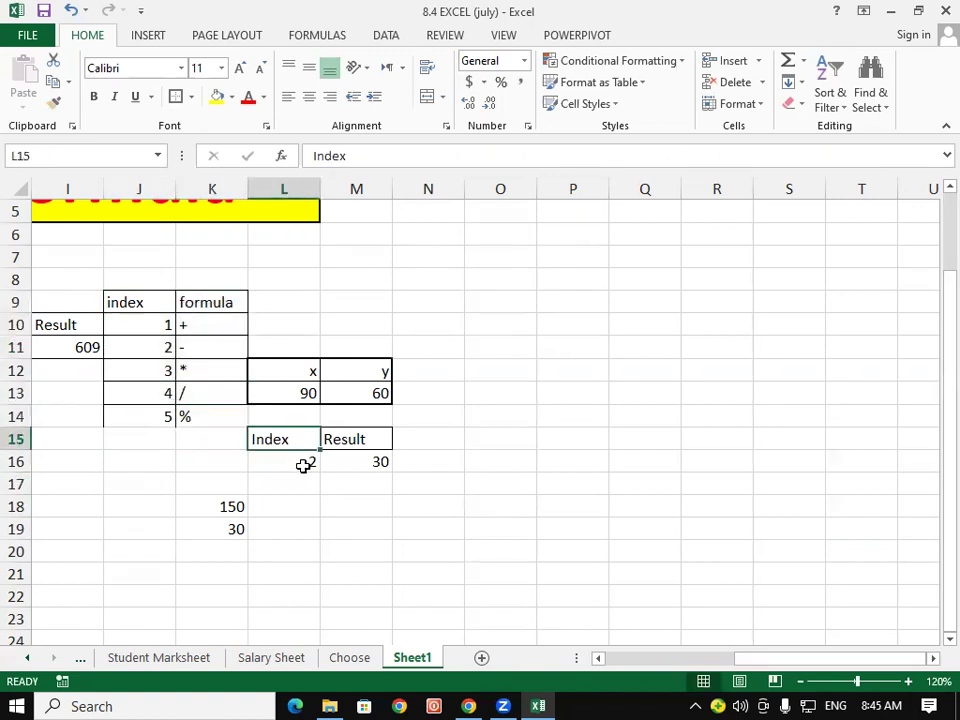
{"action": "left_click", "coordinate": [303, 465]}
{"action": "left_click_drag", "start_coordinate": [167, 325], "coordinate": [181, 322]}
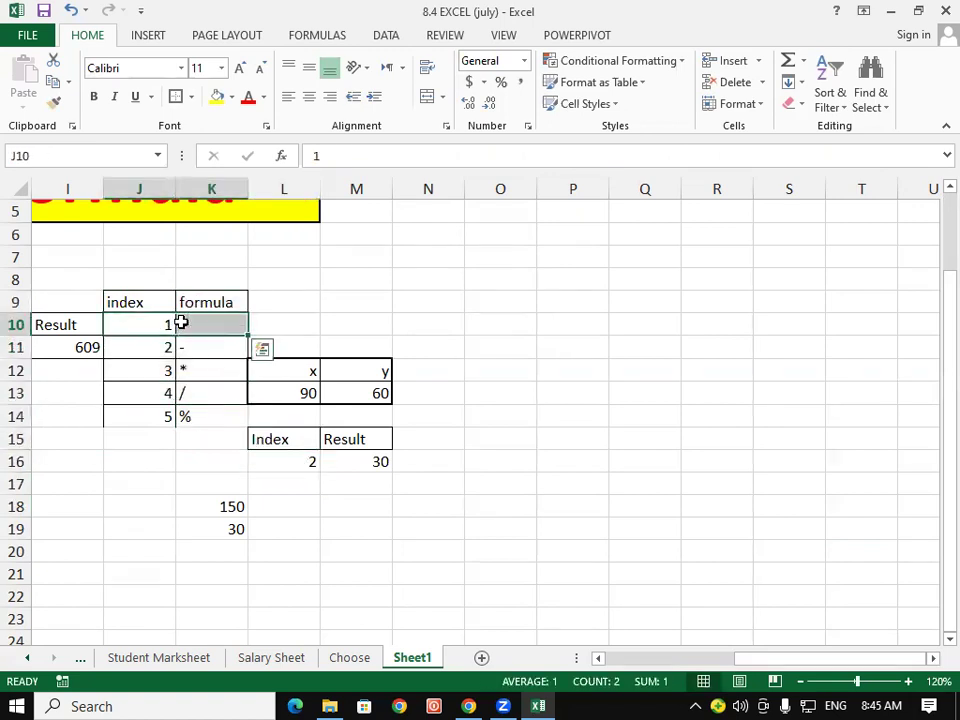
{"action": "left_click", "coordinate": [285, 459]}
{"action": "type", "text": "1"}
{"action": "key", "text": "Return"}
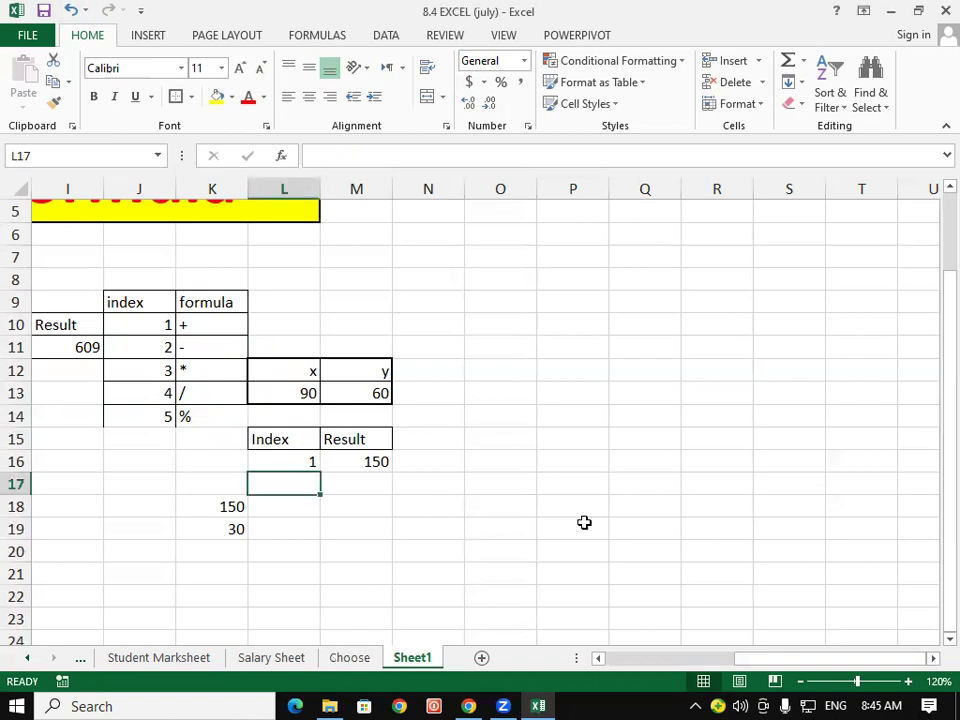
- Switch to the Choose sheet and scroll right to the formula note area
{"action": "left_click", "coordinate": [345, 658]}
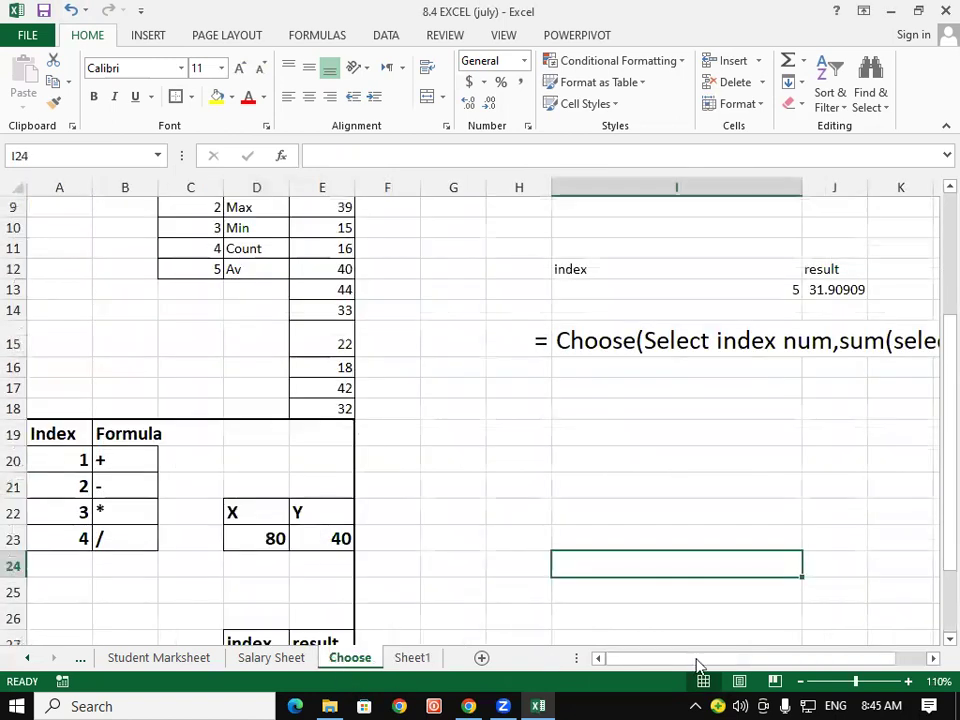
{"action": "left_click_drag", "start_coordinate": [698, 664], "coordinate": [891, 656]}
{"action": "left_click", "coordinate": [933, 658]}
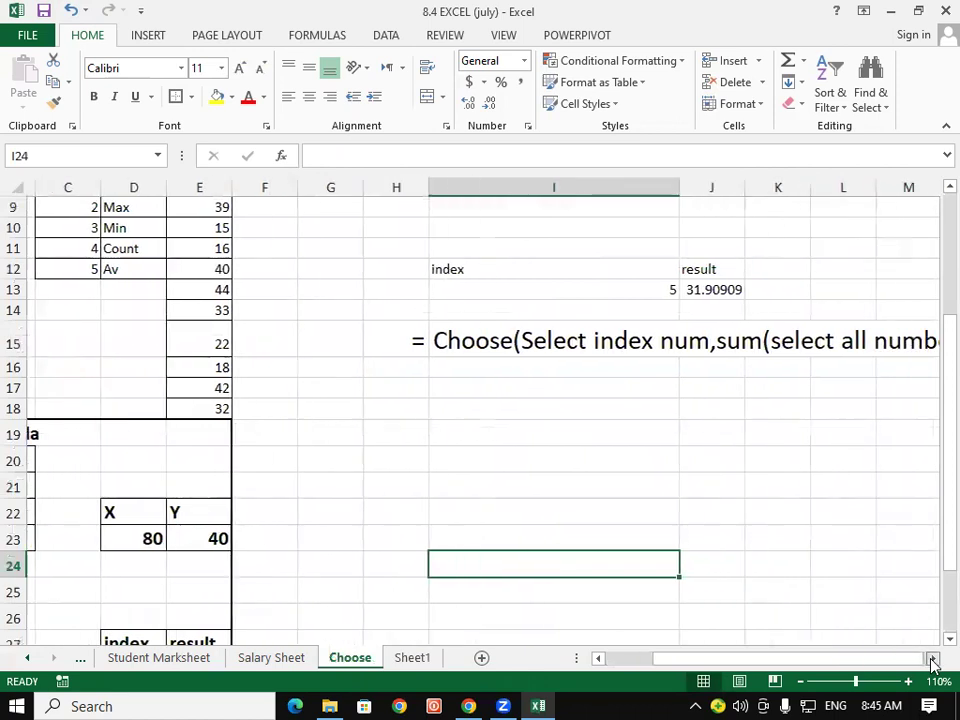
{"action": "left_click", "coordinate": [933, 663]}
{"action": "left_click", "coordinate": [933, 663]}
{"action": "left_click", "coordinate": [933, 663]}
{"action": "left_click", "coordinate": [933, 663]}
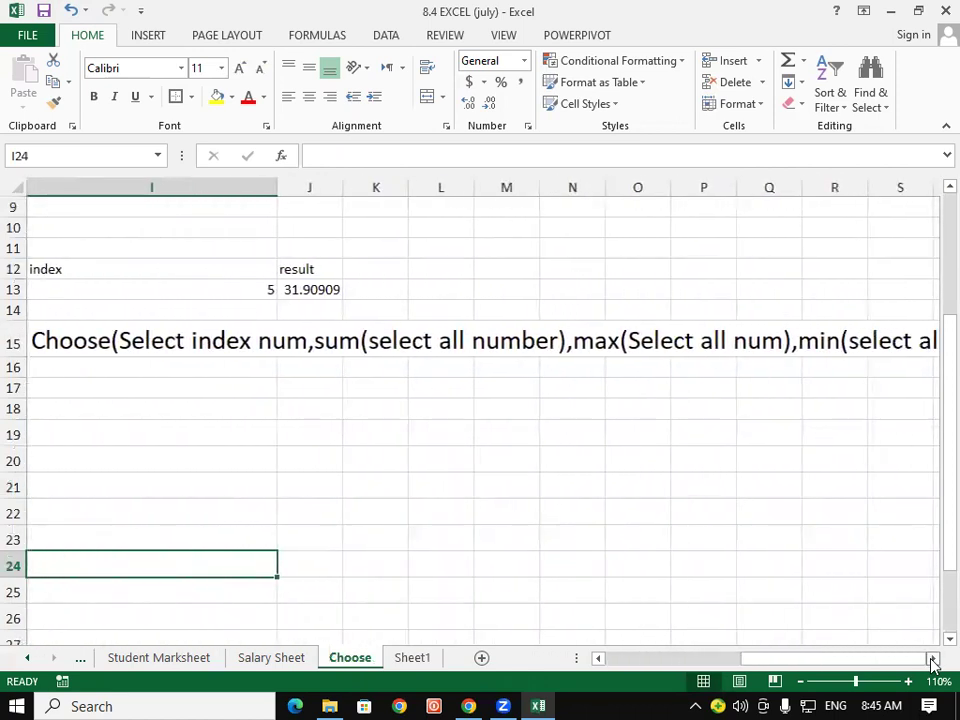
{"action": "left_click_drag", "start_coordinate": [853, 660], "coordinate": [757, 592]}
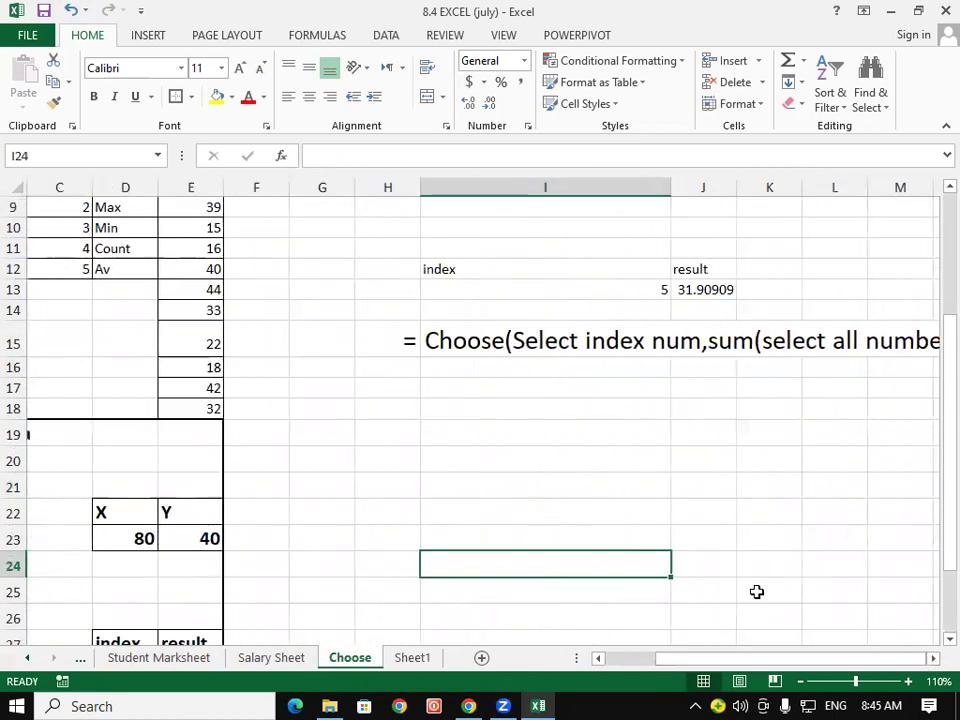
- Review the I15 note's CHOOSE syntax with SUM-to-AVERAGE options in edit mode, then commit it
{"action": "left_click", "coordinate": [440, 340]}
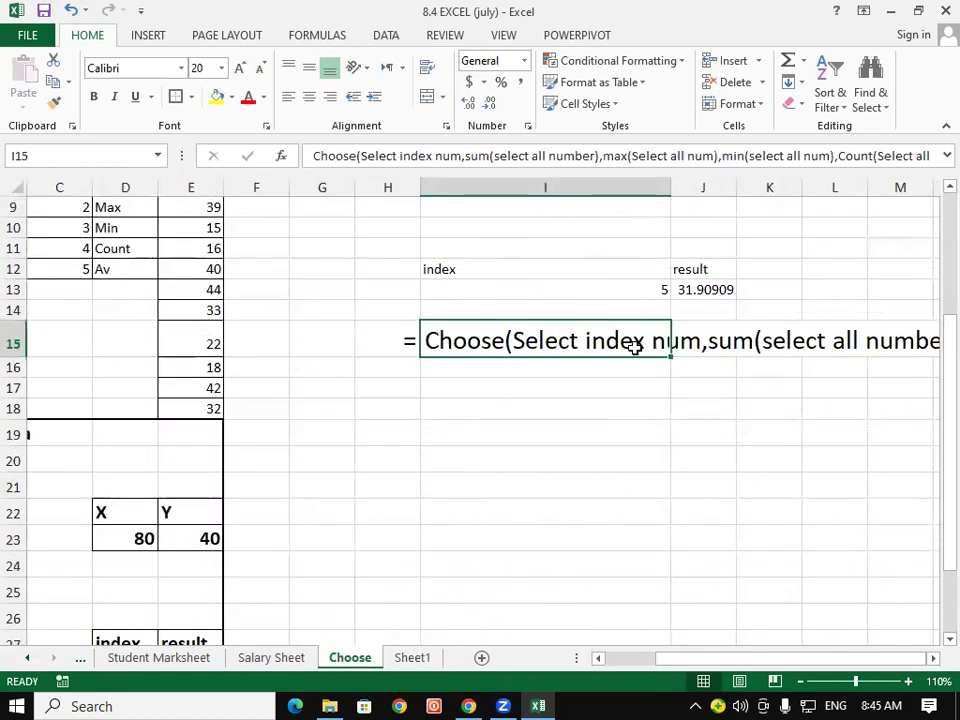
{"action": "double_click", "coordinate": [637, 341]}
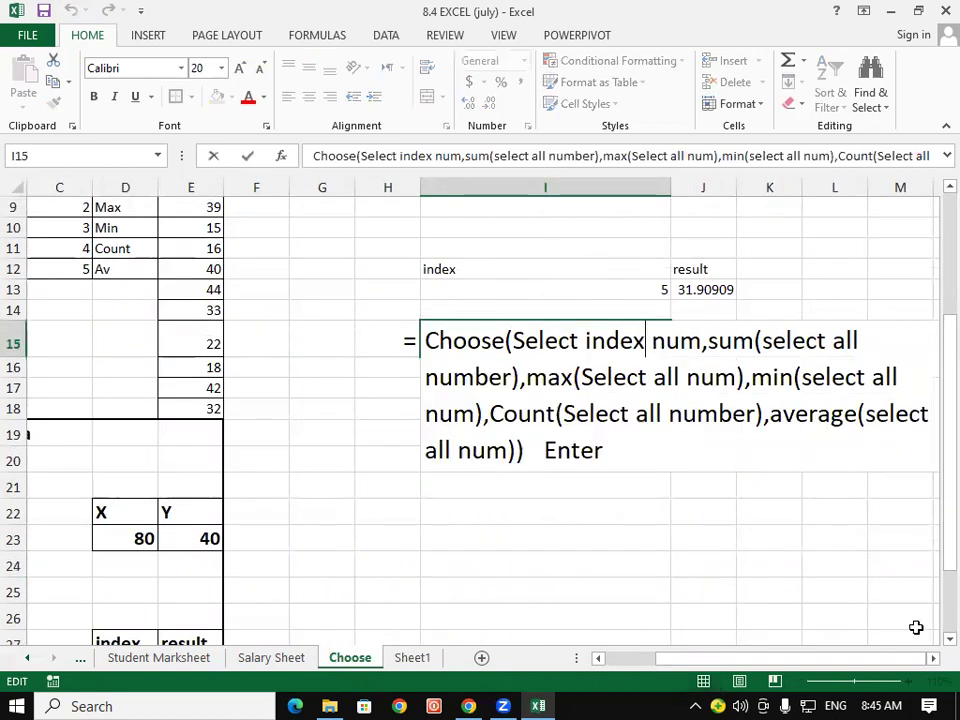
{"action": "left_click", "coordinate": [933, 658]}
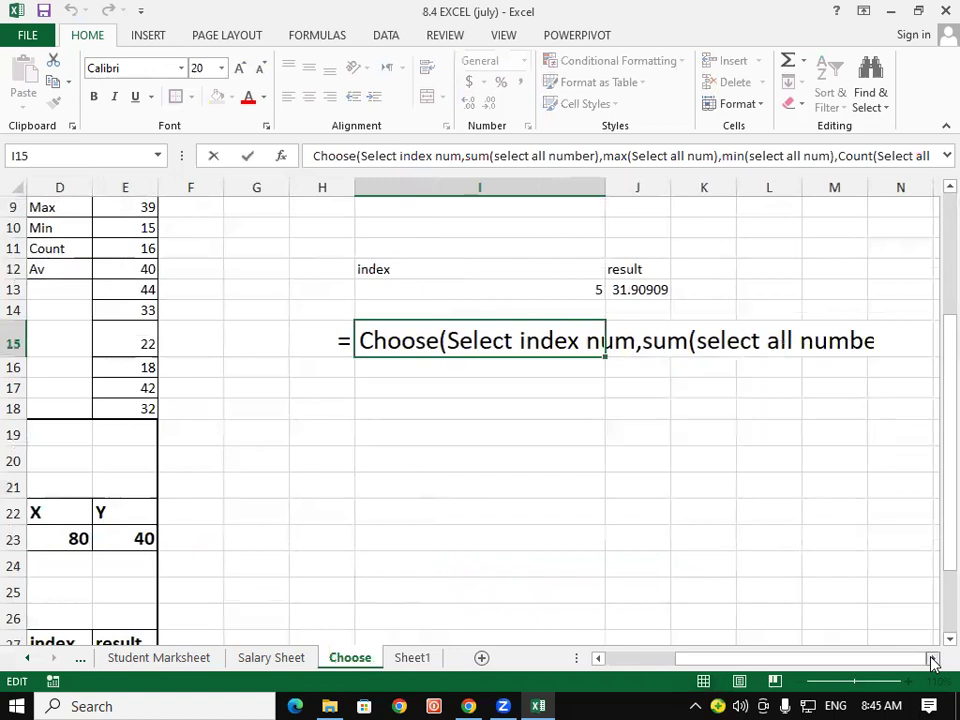
{"action": "left_click", "coordinate": [933, 660]}
{"action": "left_click", "coordinate": [933, 660]}
{"action": "left_click", "coordinate": [933, 660]}
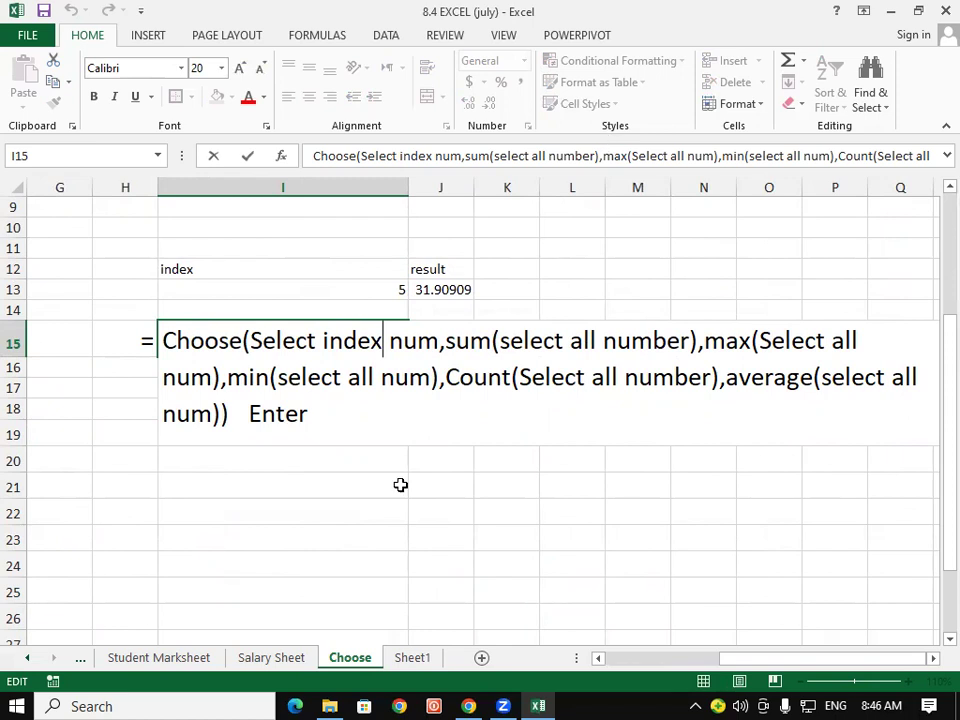
{"action": "left_click", "coordinate": [302, 416]}
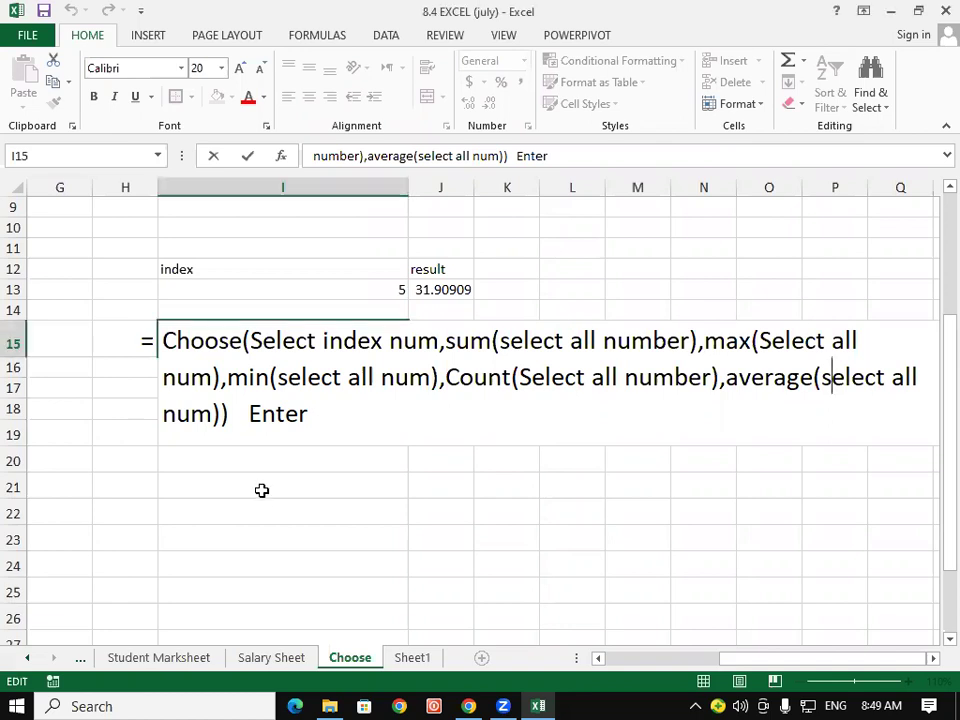
{"action": "left_click_drag", "start_coordinate": [727, 669], "coordinate": [672, 670]}
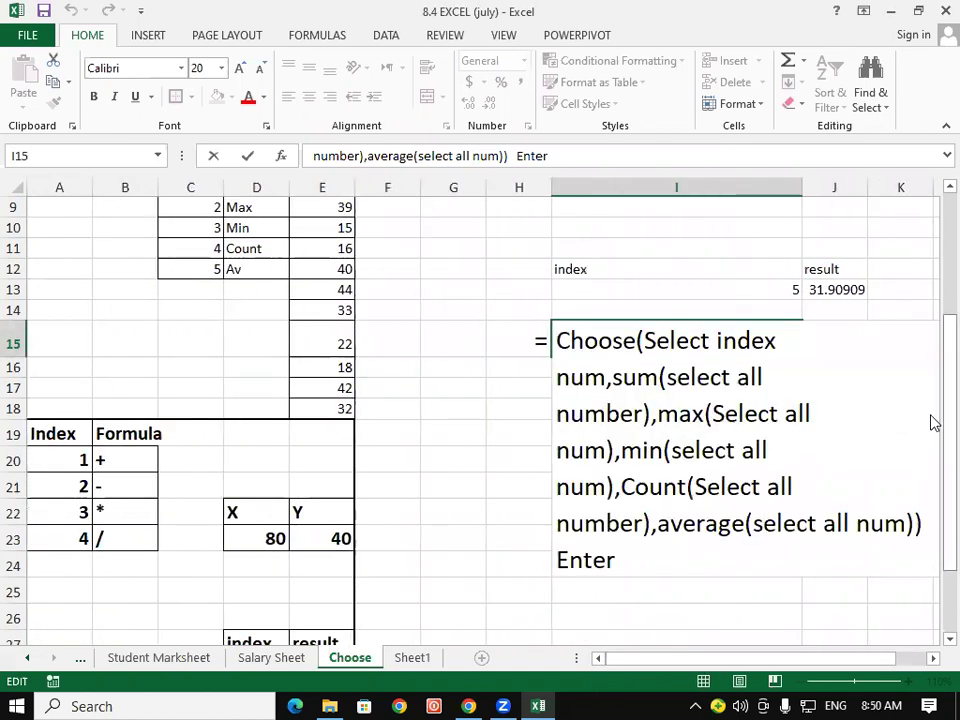
{"action": "left_click_drag", "start_coordinate": [946, 422], "coordinate": [946, 518]}
{"action": "left_click", "coordinate": [736, 537]}
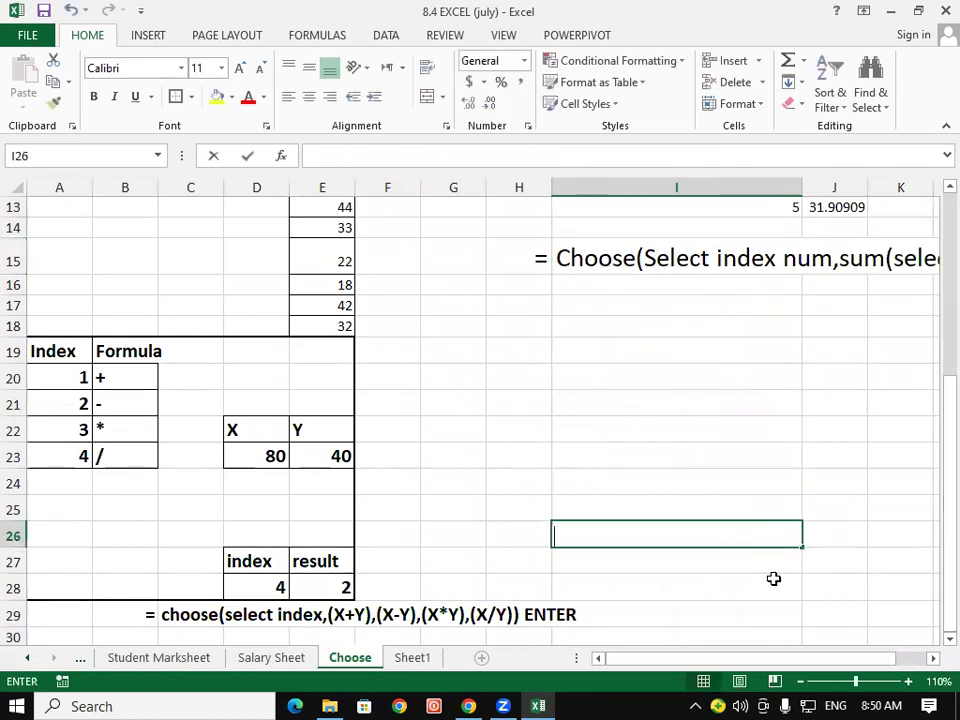
- Enlarge the B29:C29 note on CHOOSE with (X+Y),(X-Y),(X*Y),(X/Y) to 22-point text
{"action": "scroll", "coordinate": [935, 641], "scroll_direction": "down", "scroll_amount": 3}
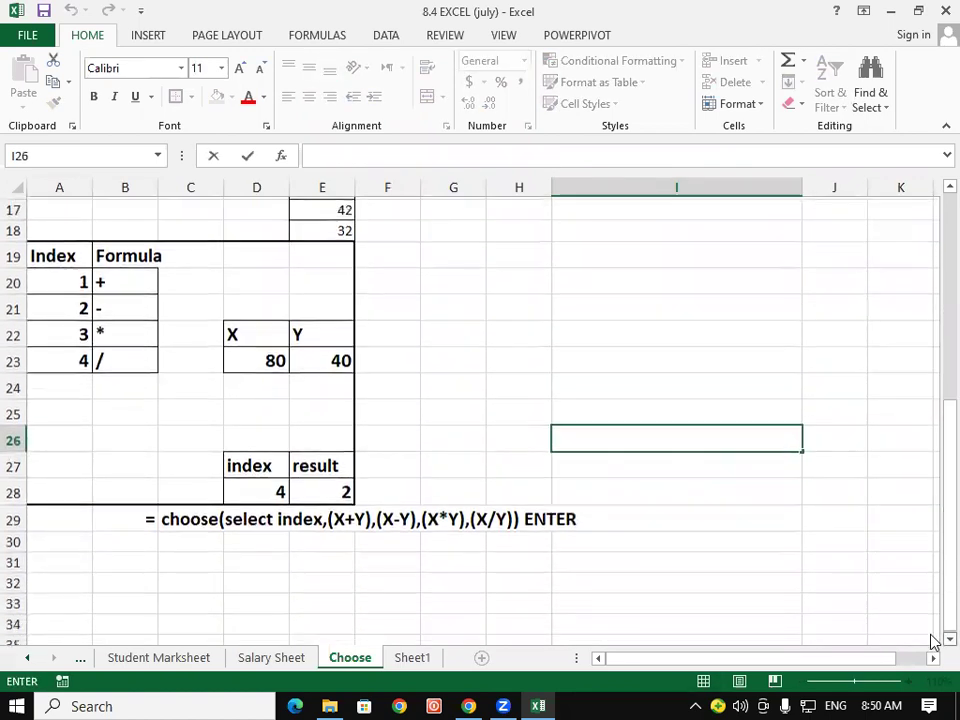
{"action": "mouse_move", "coordinate": [152, 447]}
{"action": "left_mouse_down"}
{"action": "mouse_move", "coordinate": [279, 471]}
{"action": "mouse_move", "coordinate": [210, 452]}
{"action": "left_mouse_up"}
{"action": "left_click", "coordinate": [239, 67]}
{"action": "left_click", "coordinate": [239, 67]}
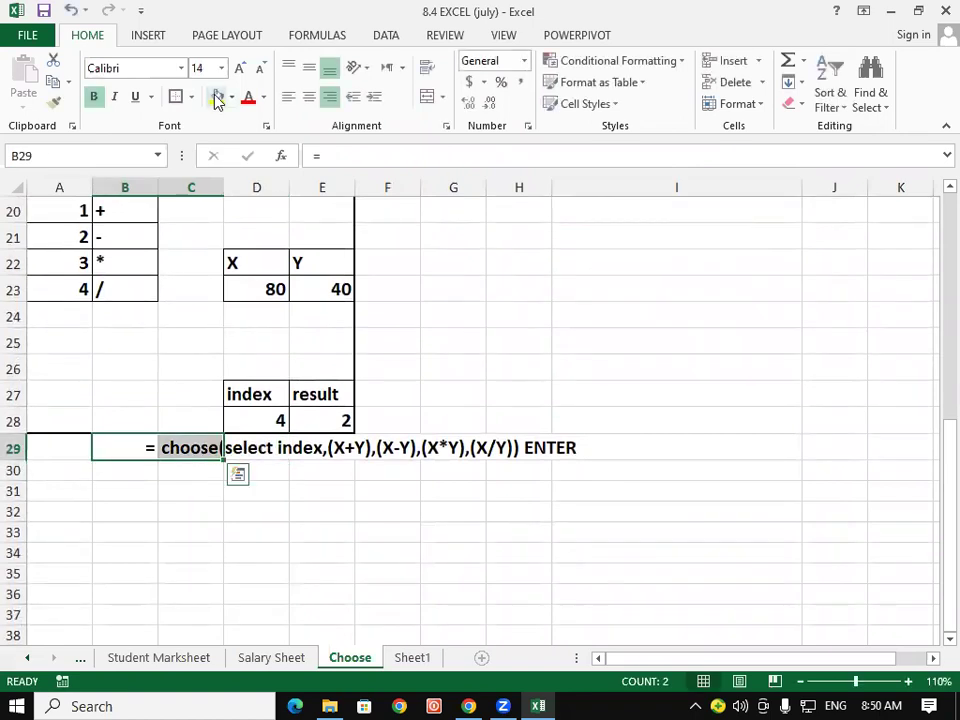
{"action": "left_click", "coordinate": [239, 67]}
{"action": "left_click", "coordinate": [239, 67]}
{"action": "left_click", "coordinate": [239, 67]}
{"action": "left_click", "coordinate": [239, 67]}
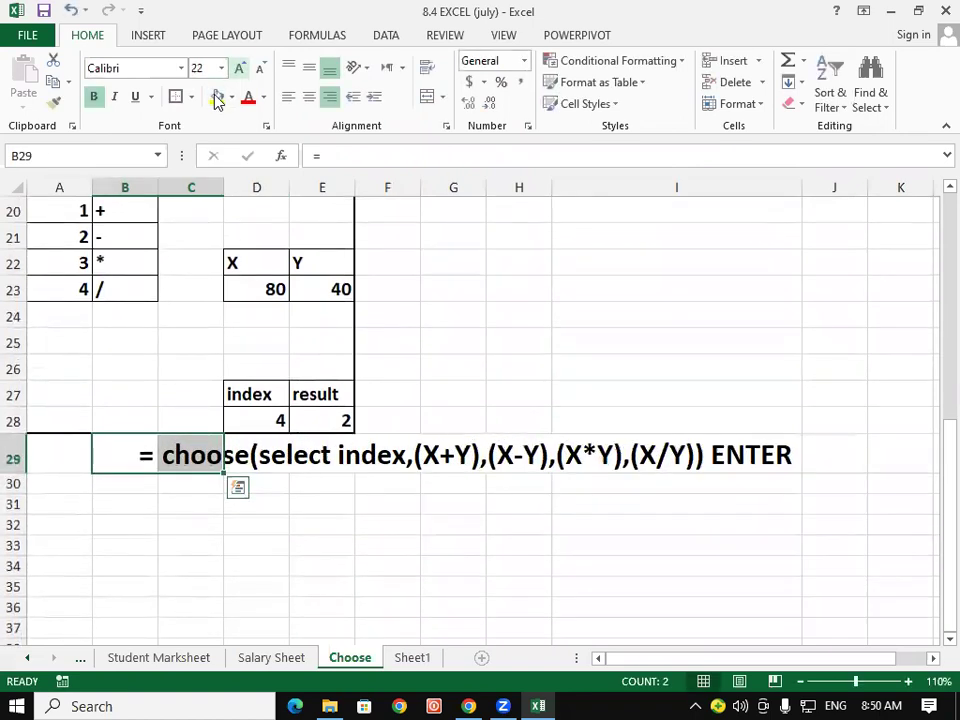
{"action": "left_click", "coordinate": [338, 549]}
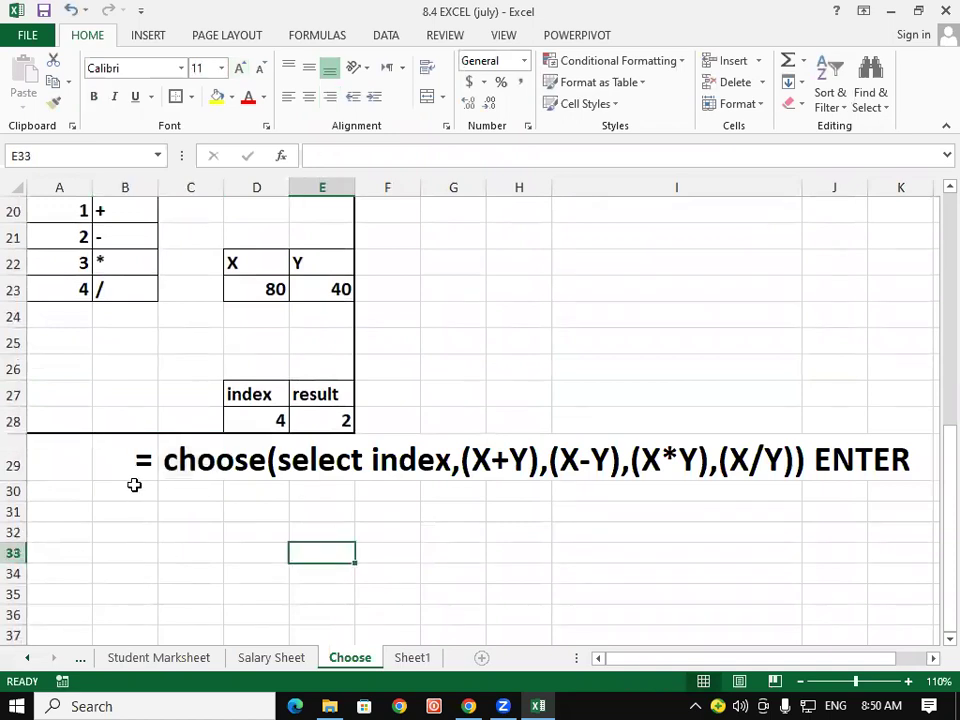